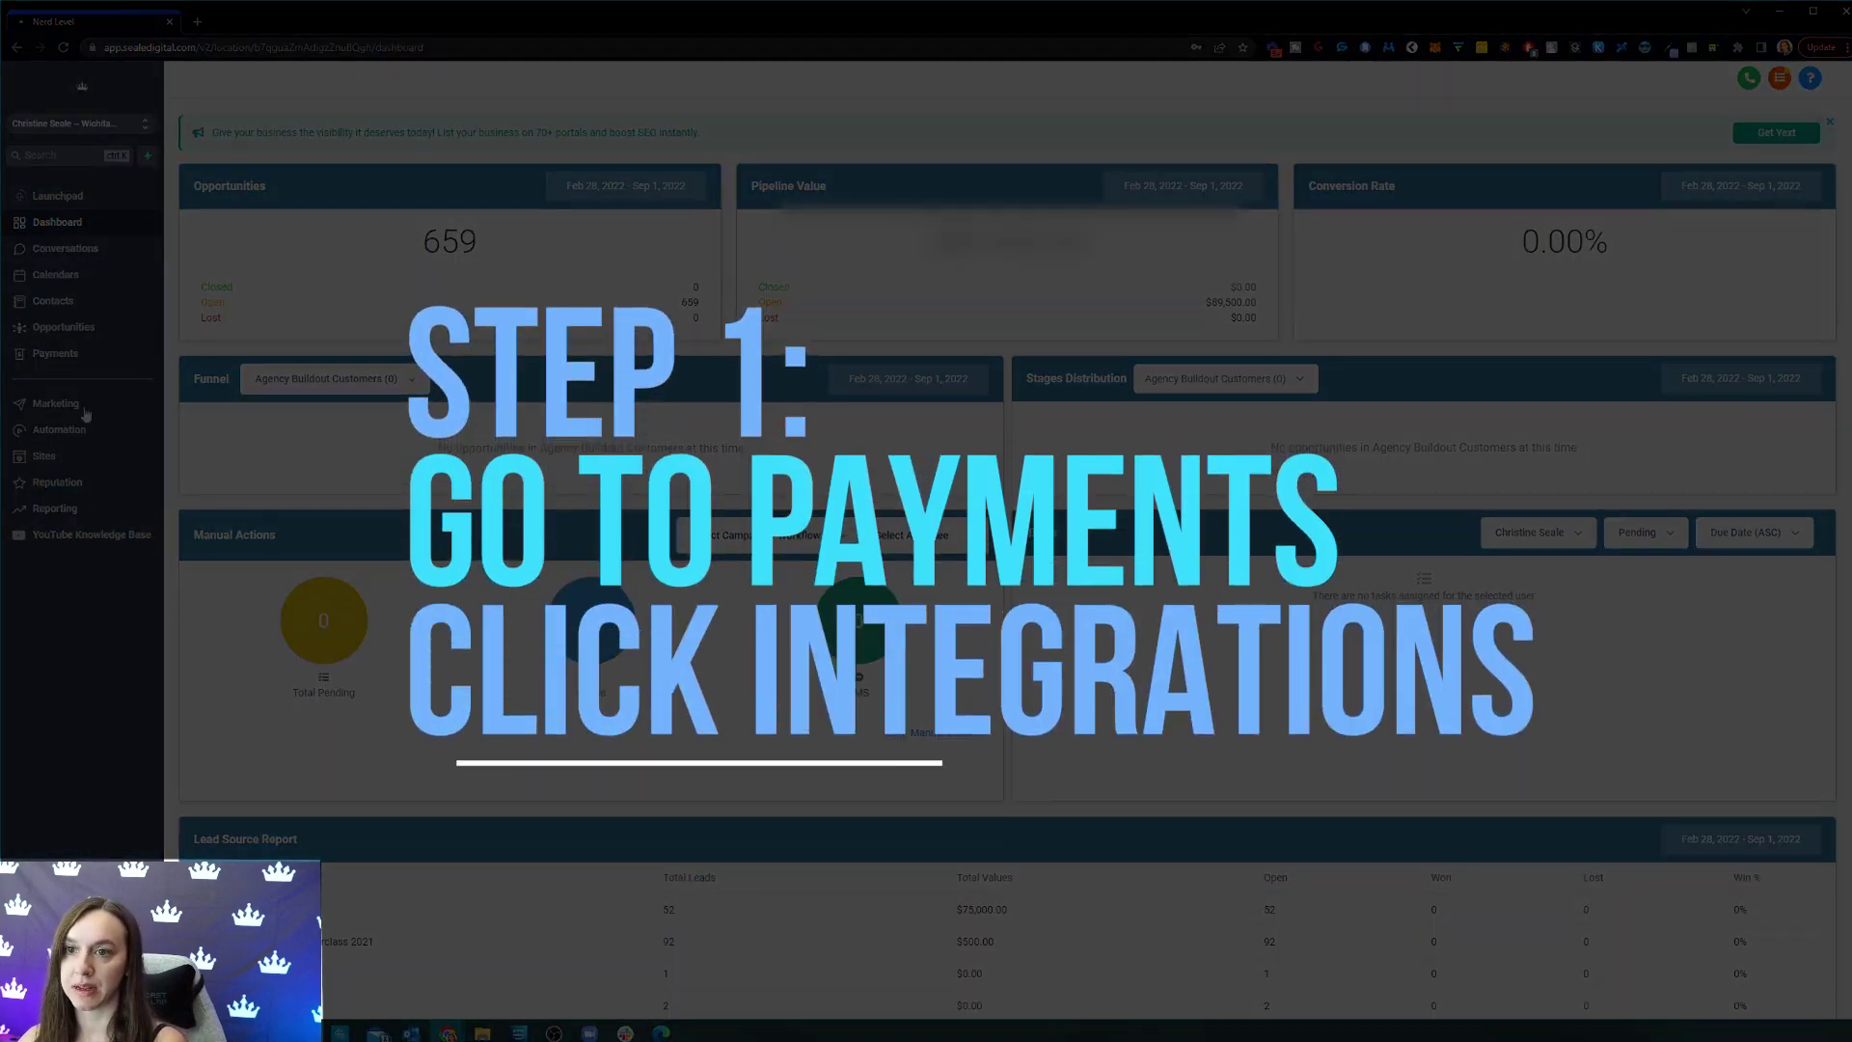
Show the Payments integrations, with PayPal and Stripe connected in live and test modes
left_click(83, 354)
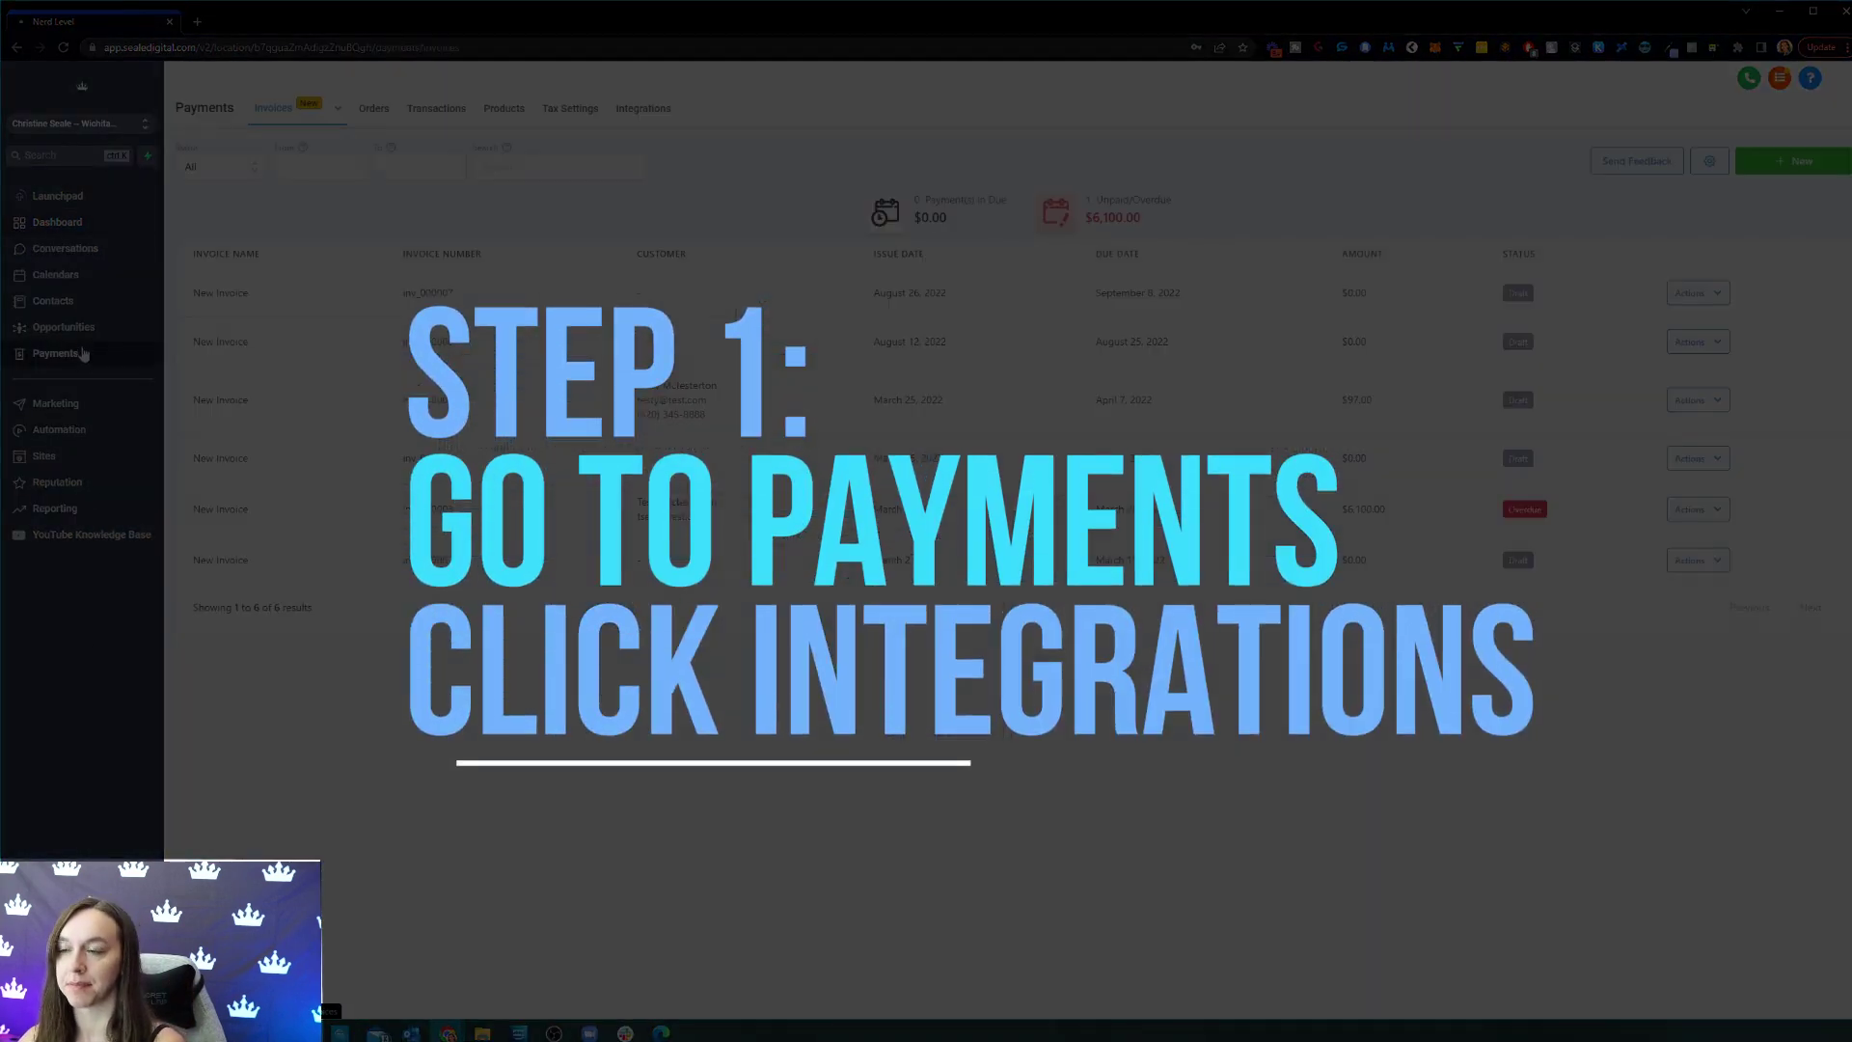
left_click(673, 116)
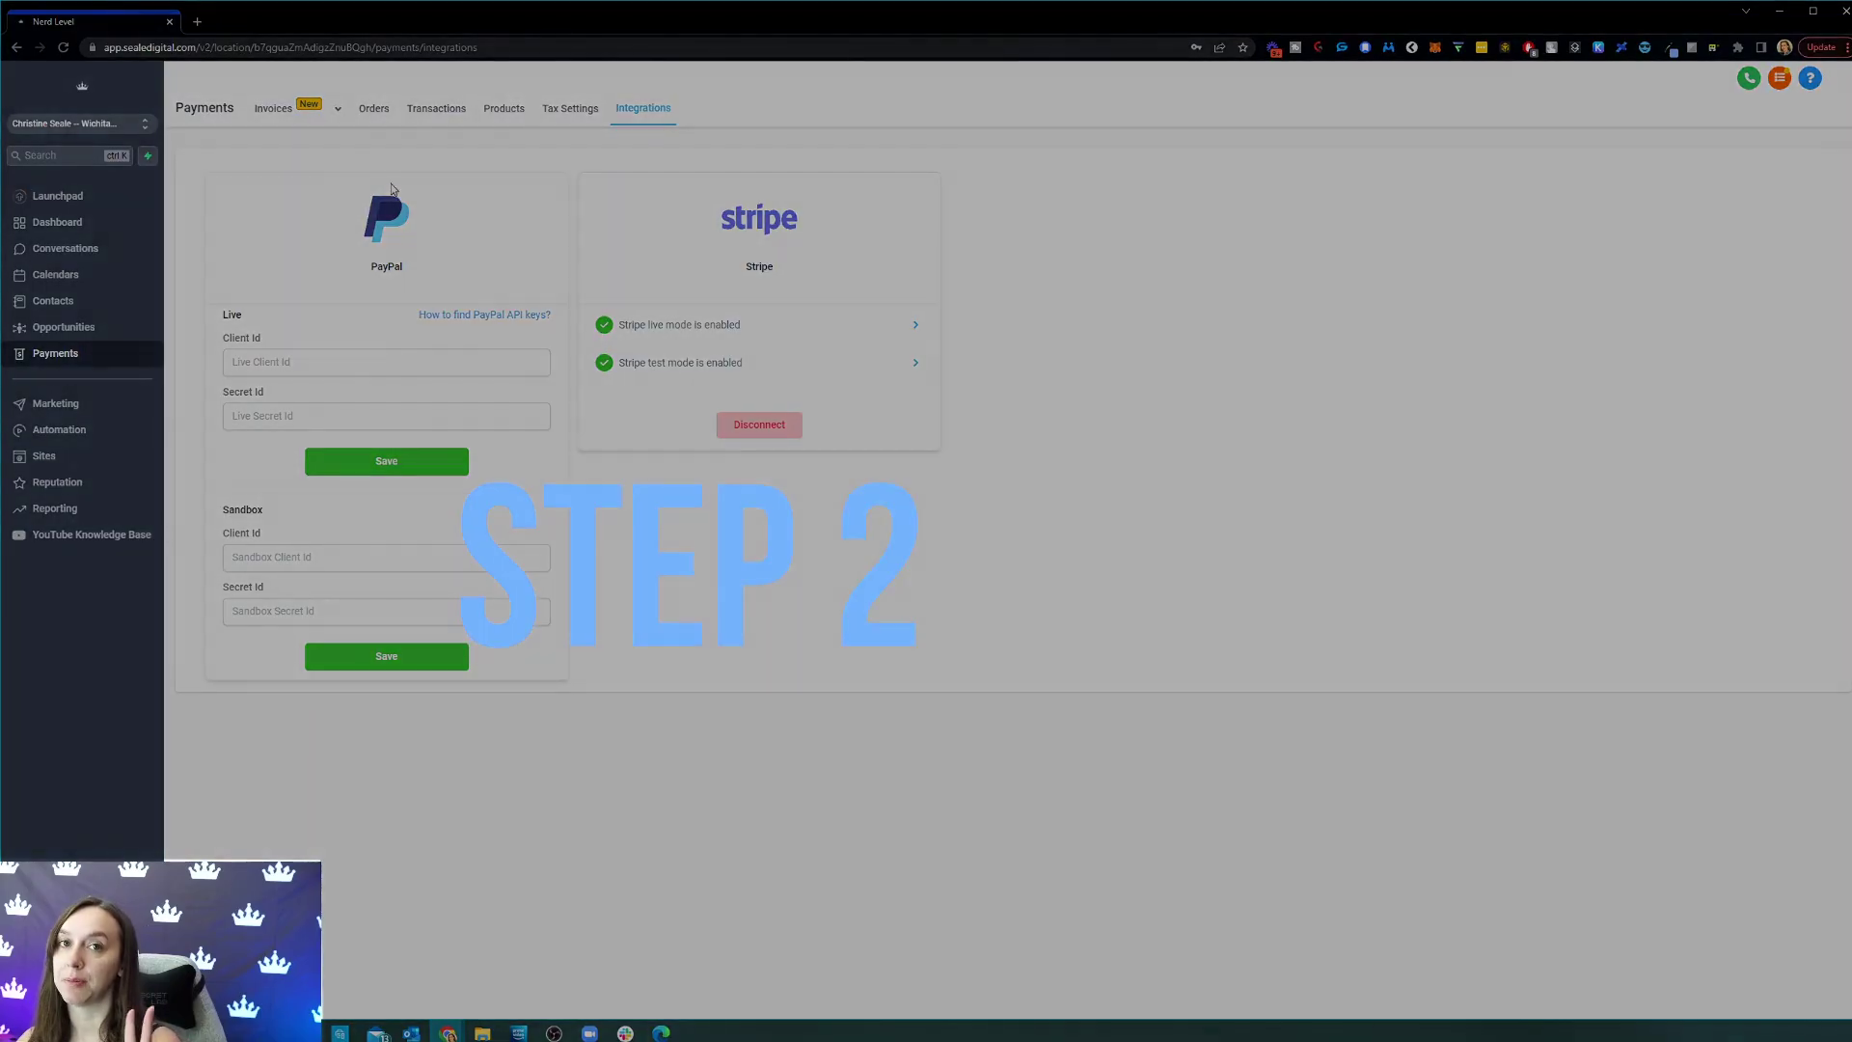
mouse_move(280, 116)
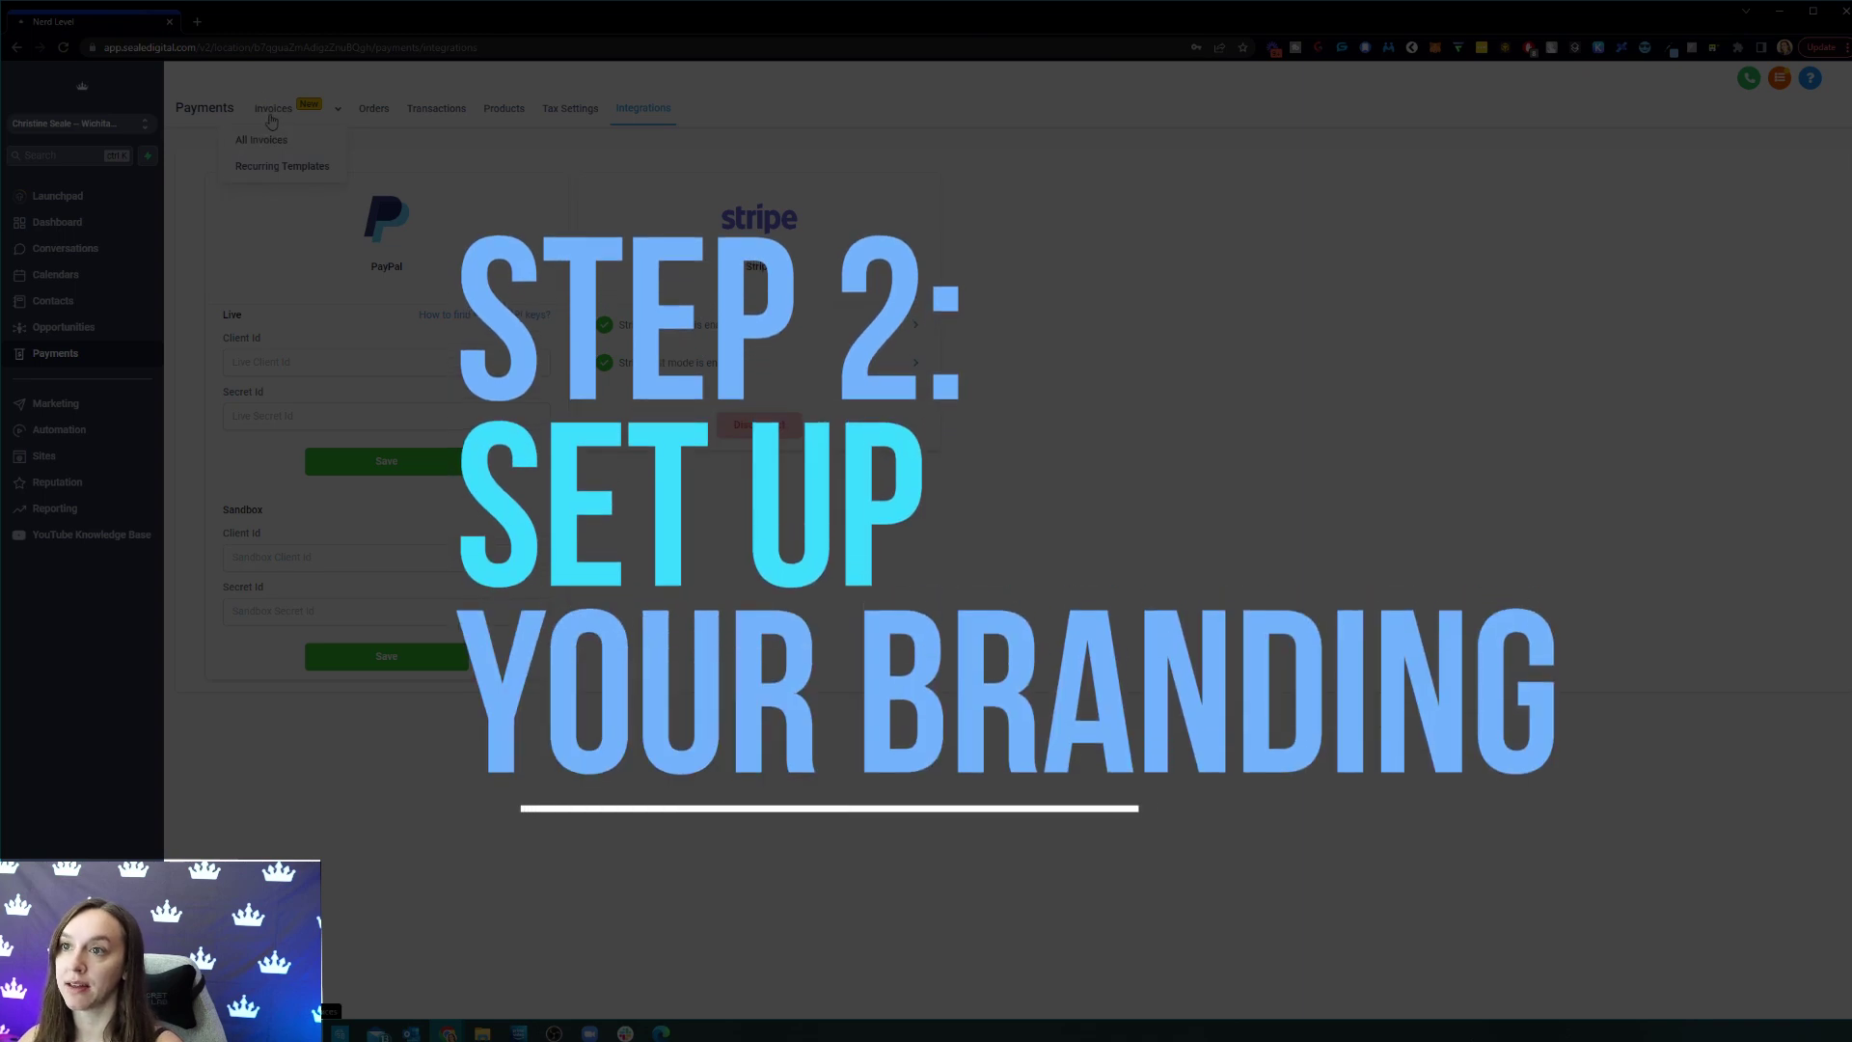
Create a new blank template from the Invoices Recurring Templates list
left_click(261, 140)
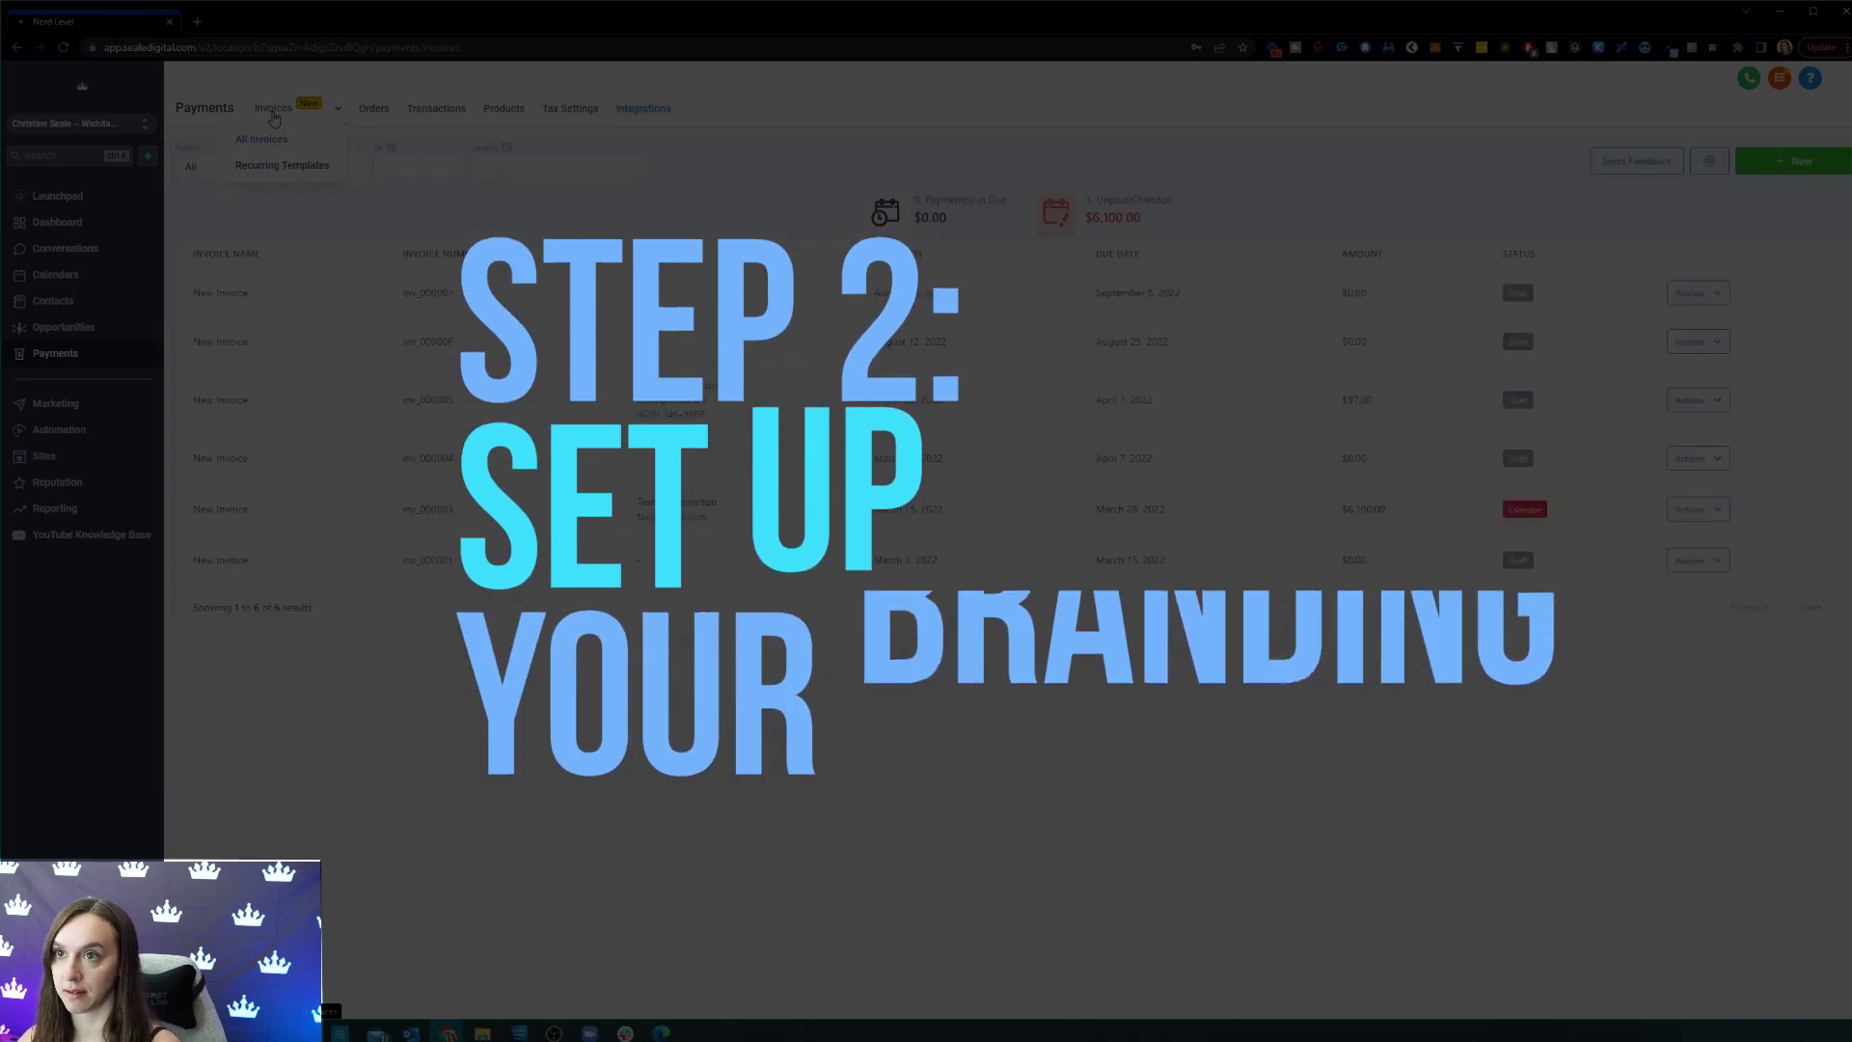
mouse_move(317, 120)
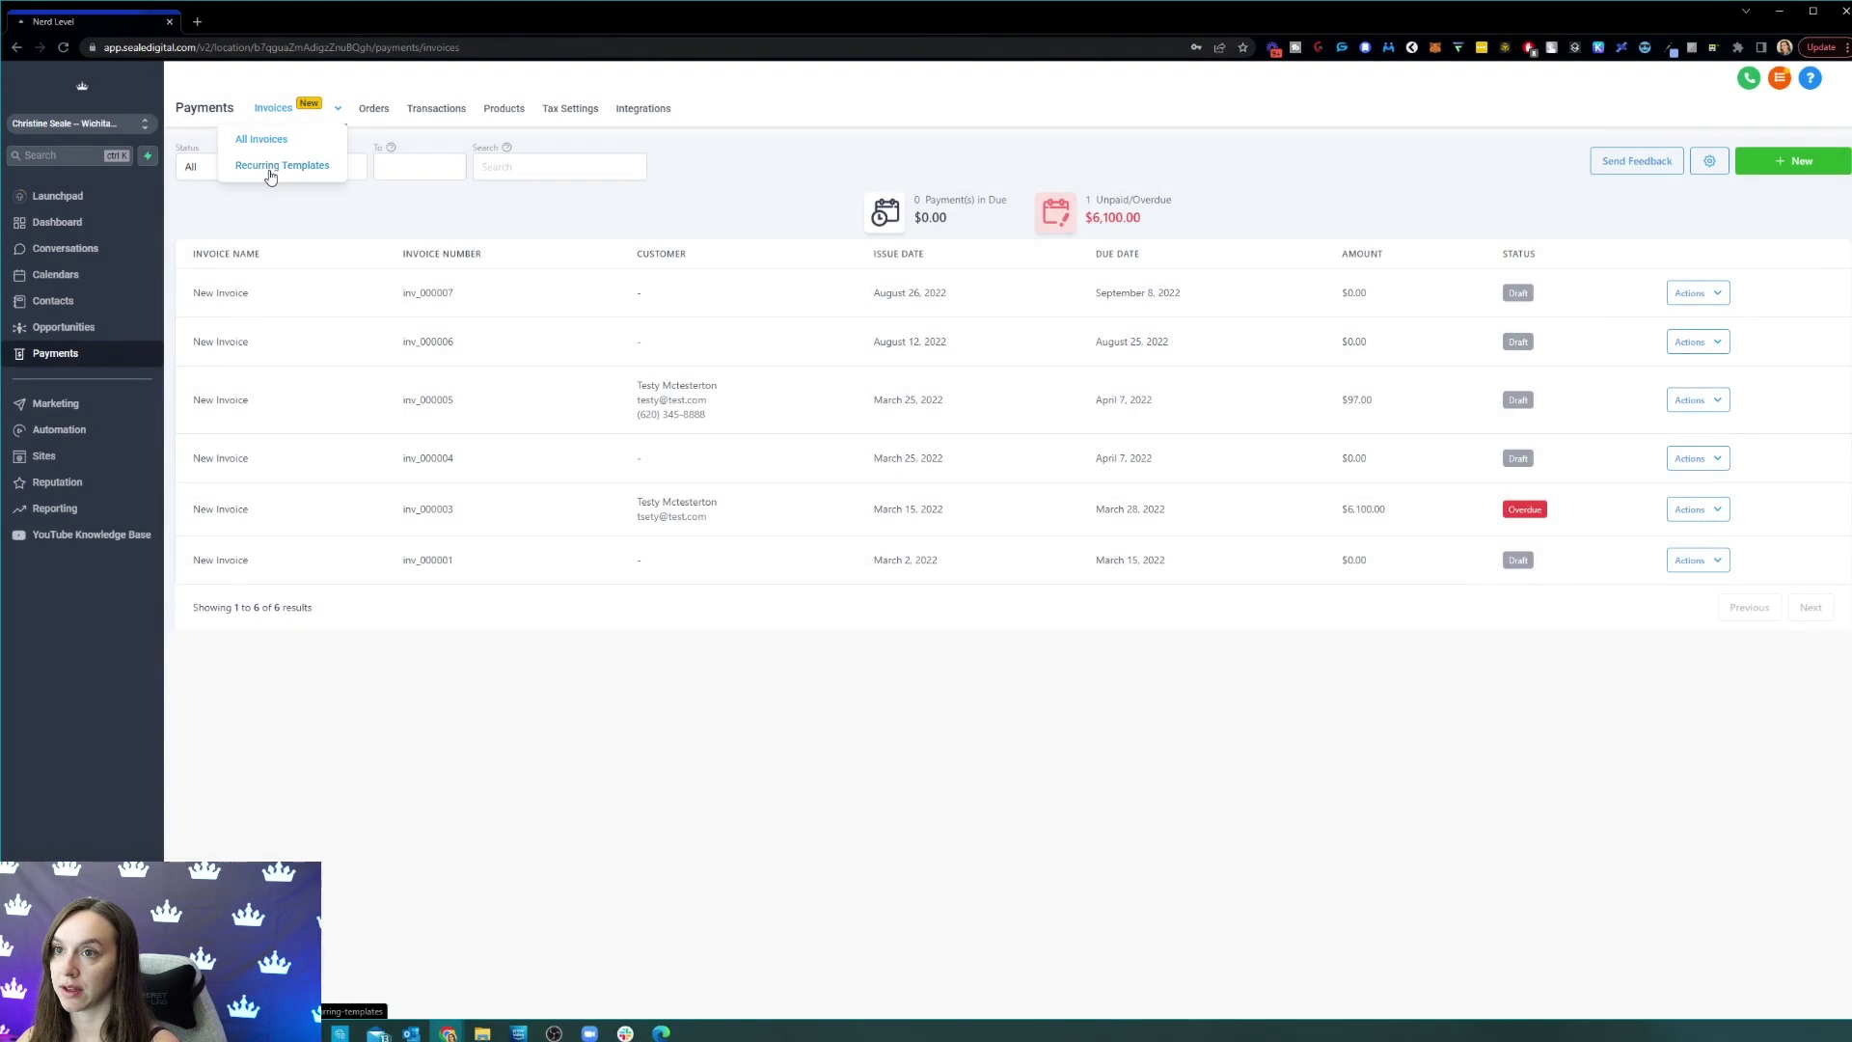
left_click(265, 170)
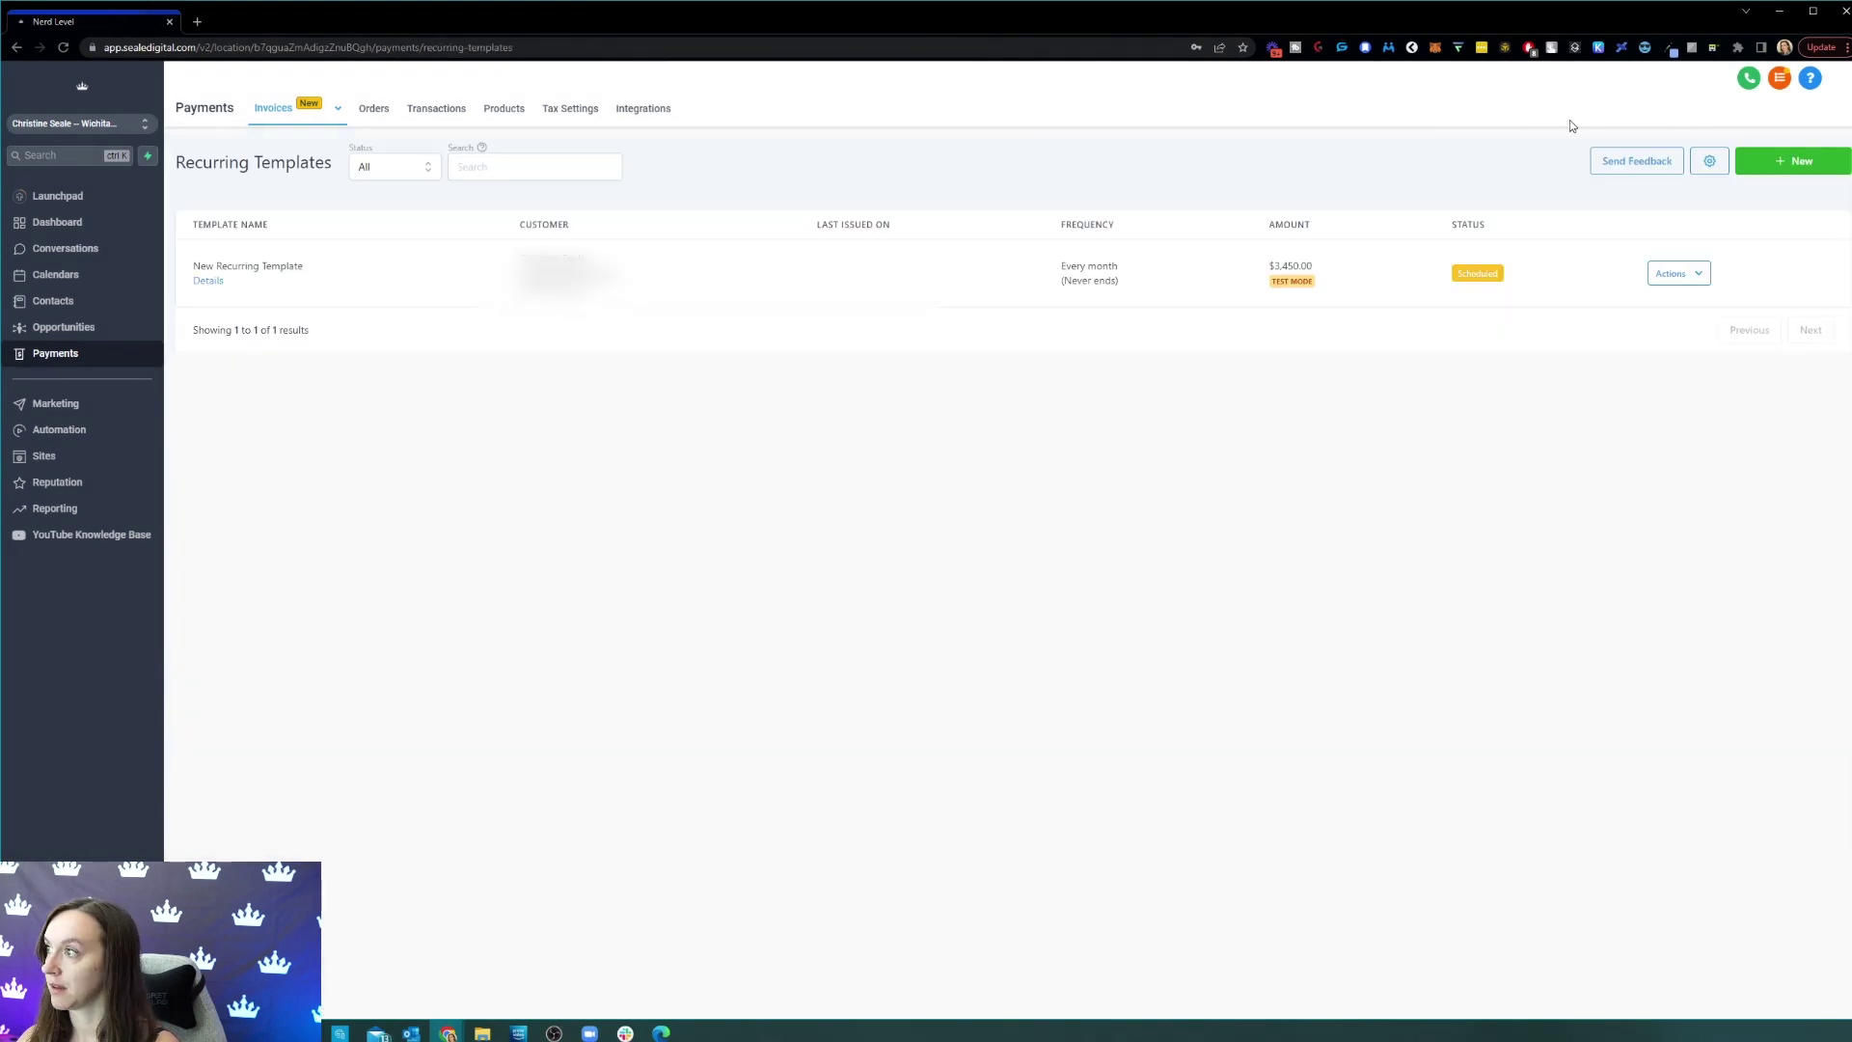
left_click(1799, 178)
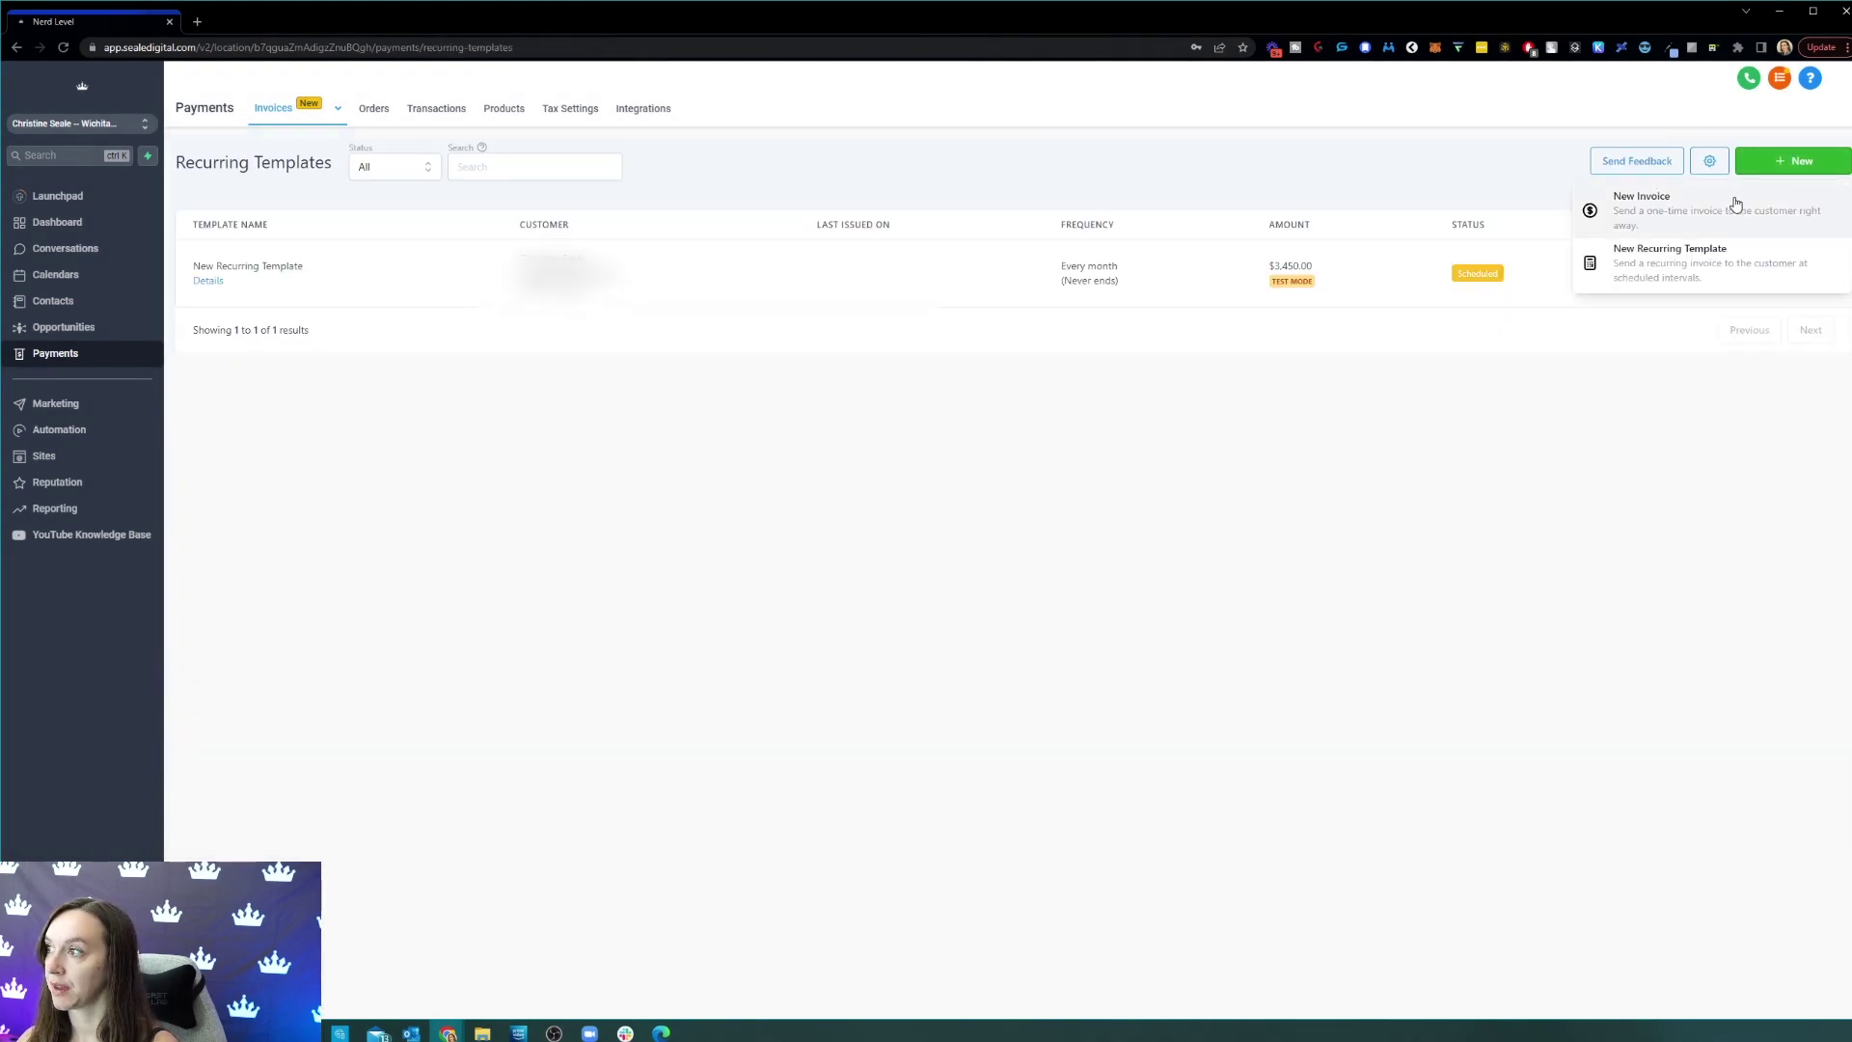
left_click(1682, 270)
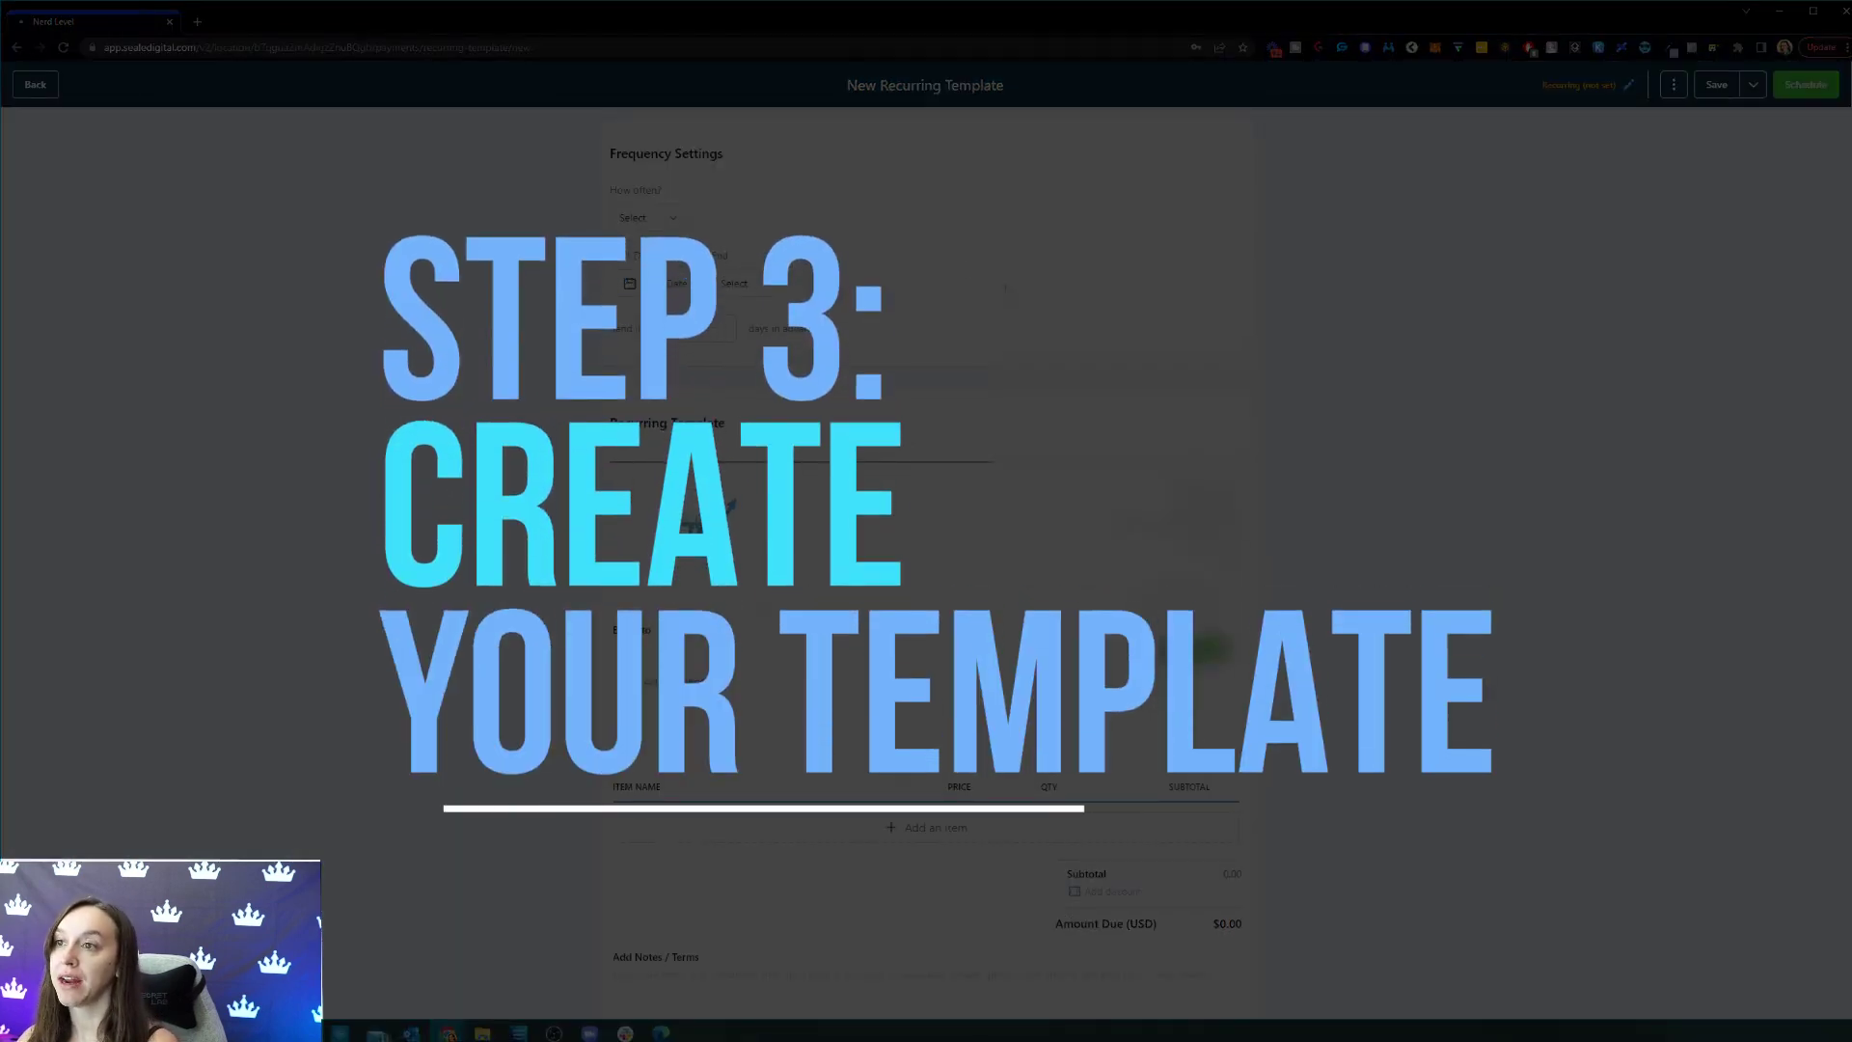
left_click(664, 216)
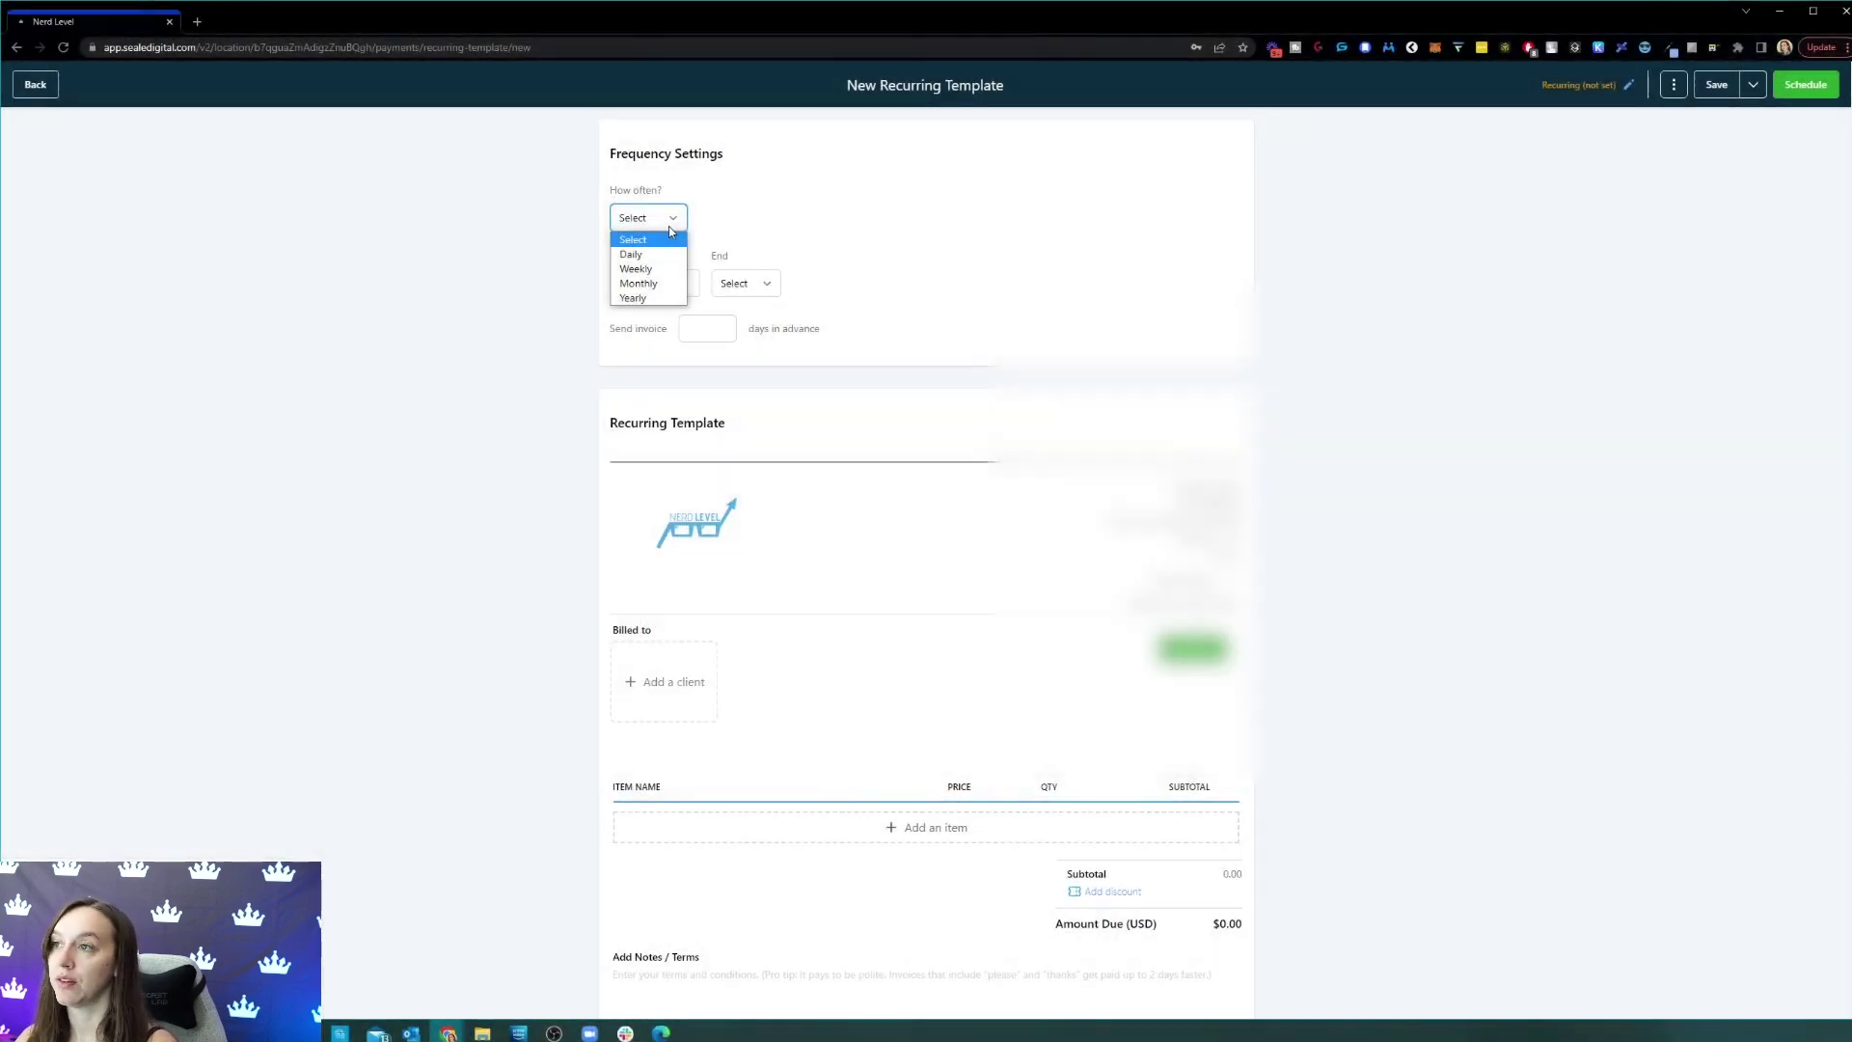
Set the template to repeat monthly on date 1st of every 1 month
left_click(675, 283)
left_click(751, 217)
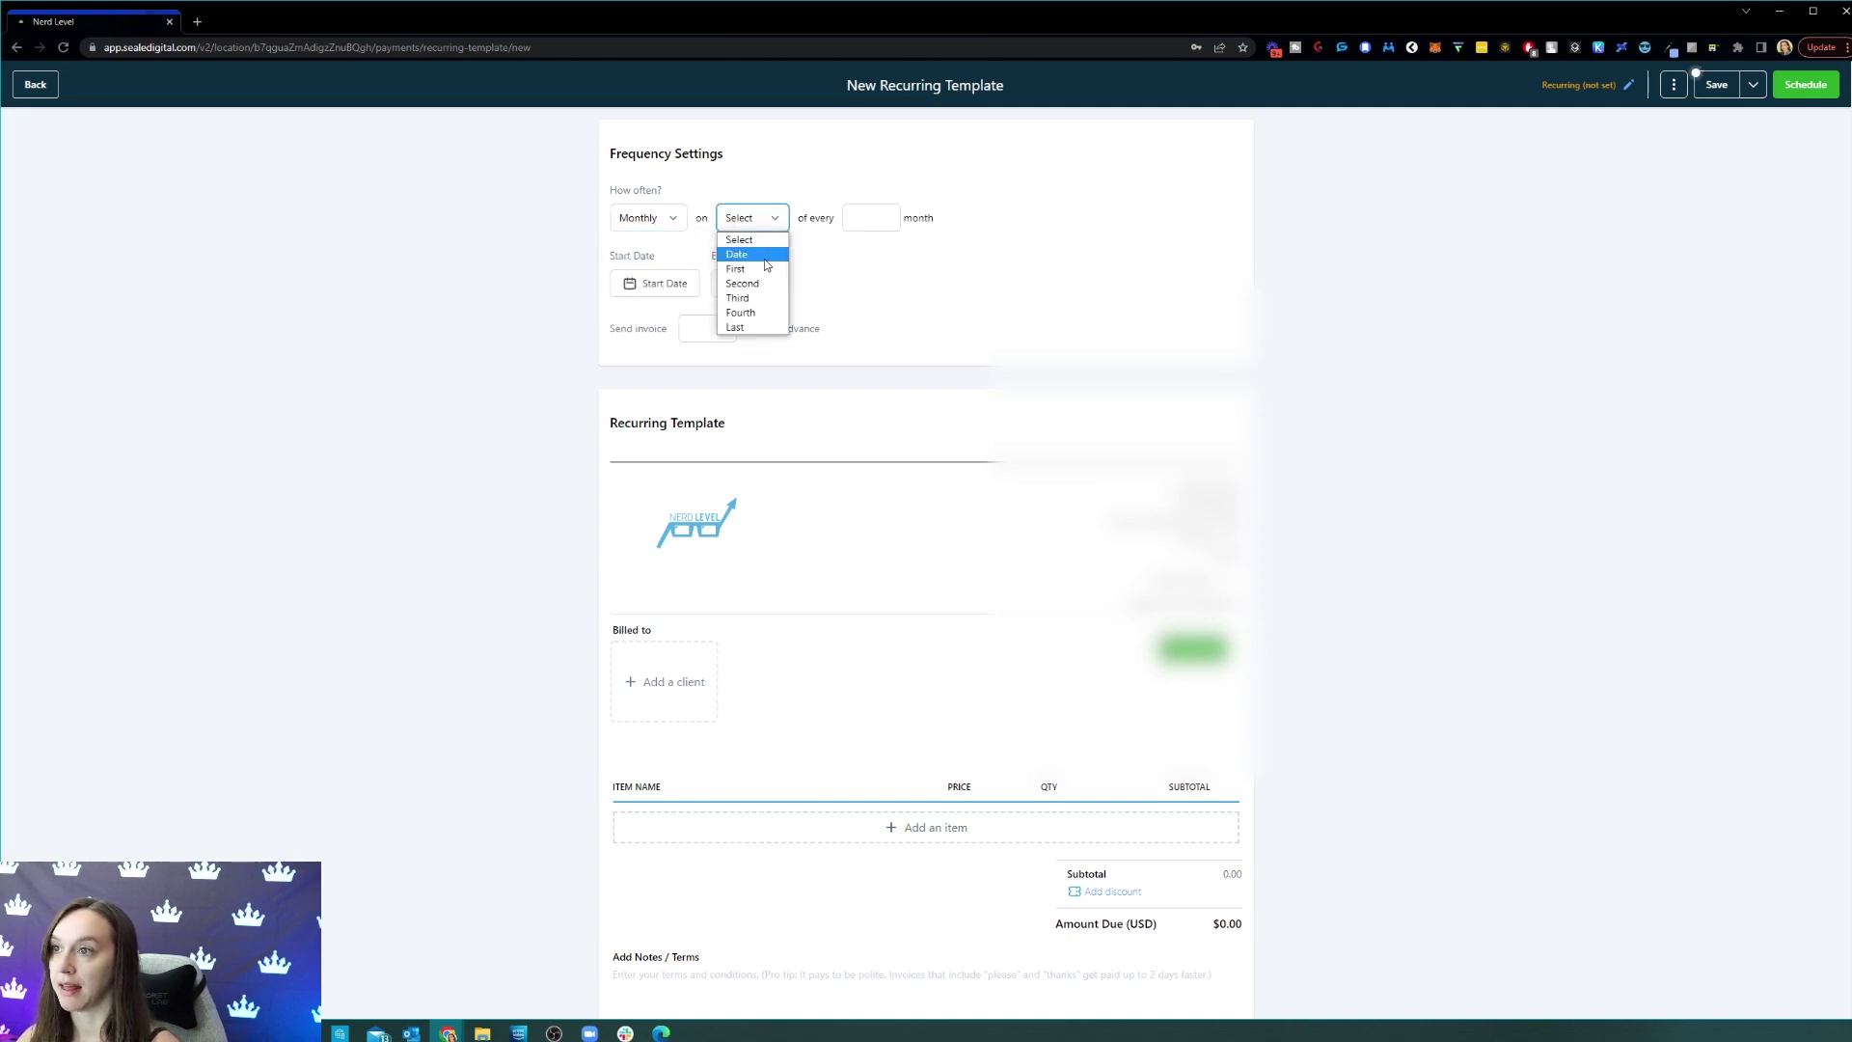
left_click(741, 239)
left_click(845, 224)
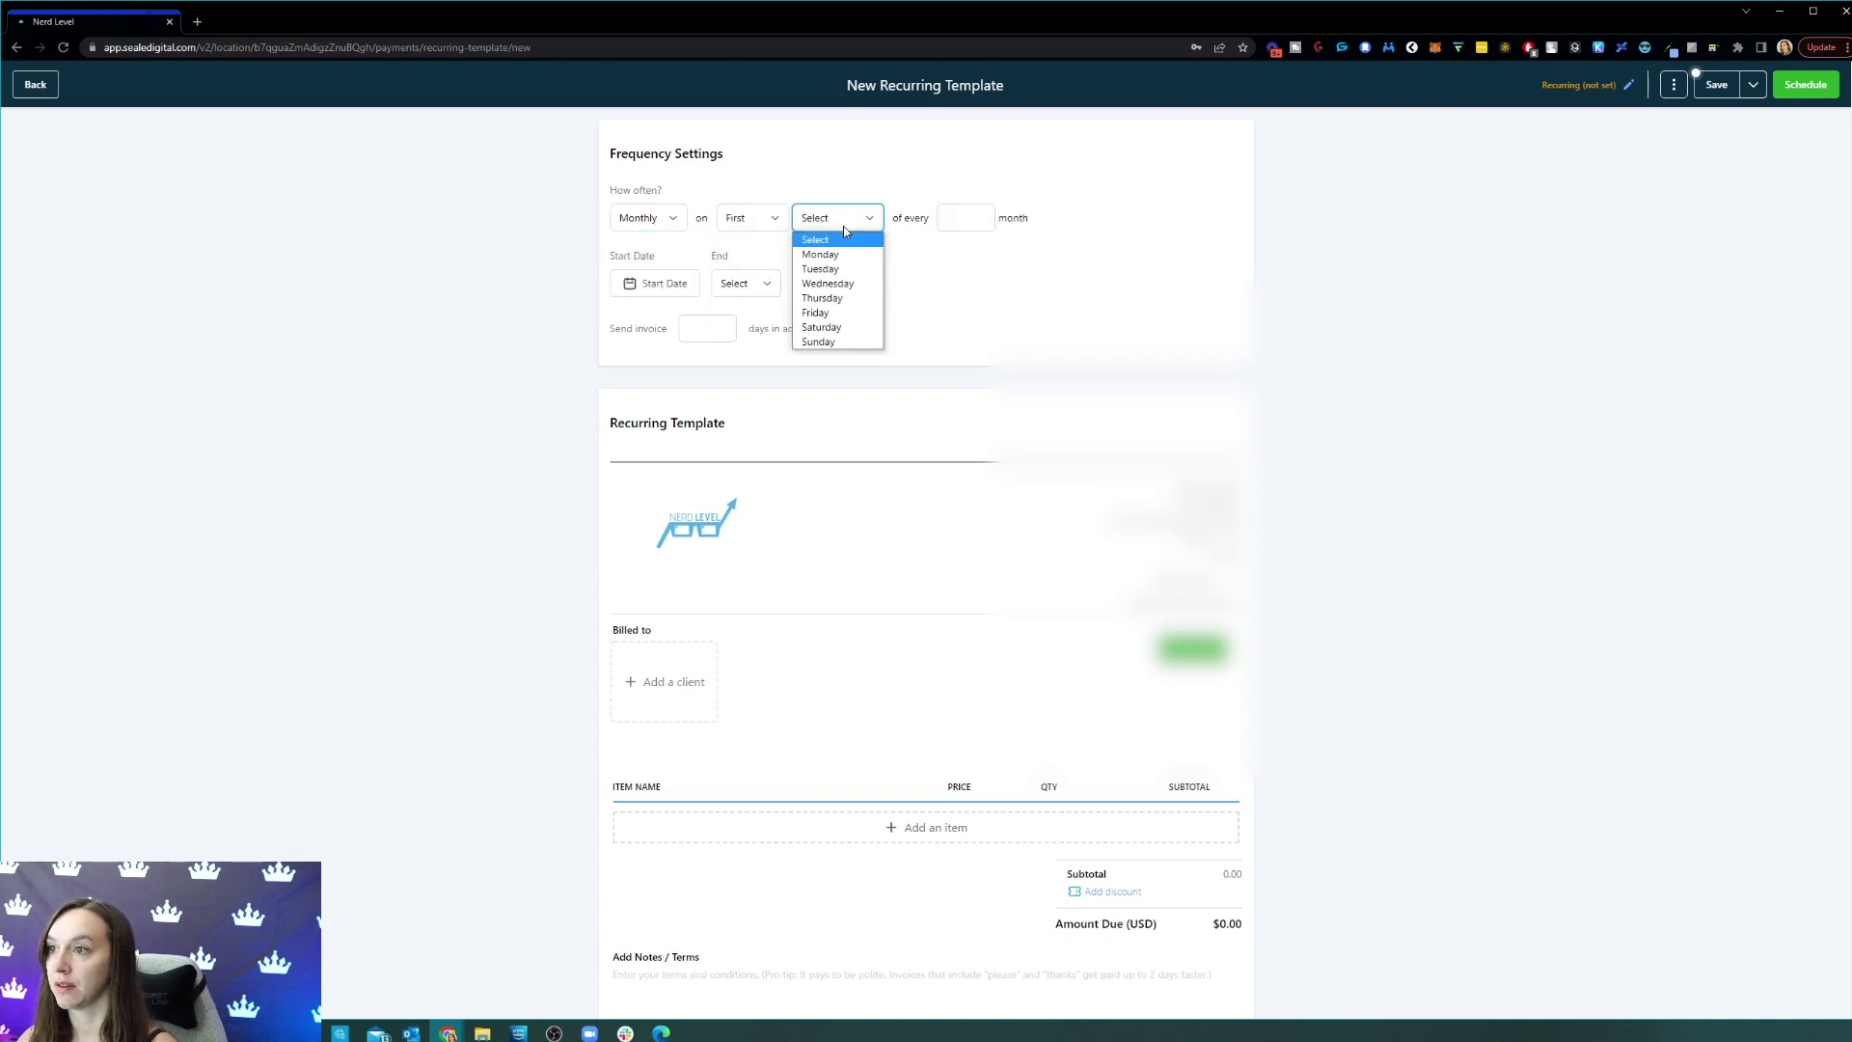
left_click(724, 222)
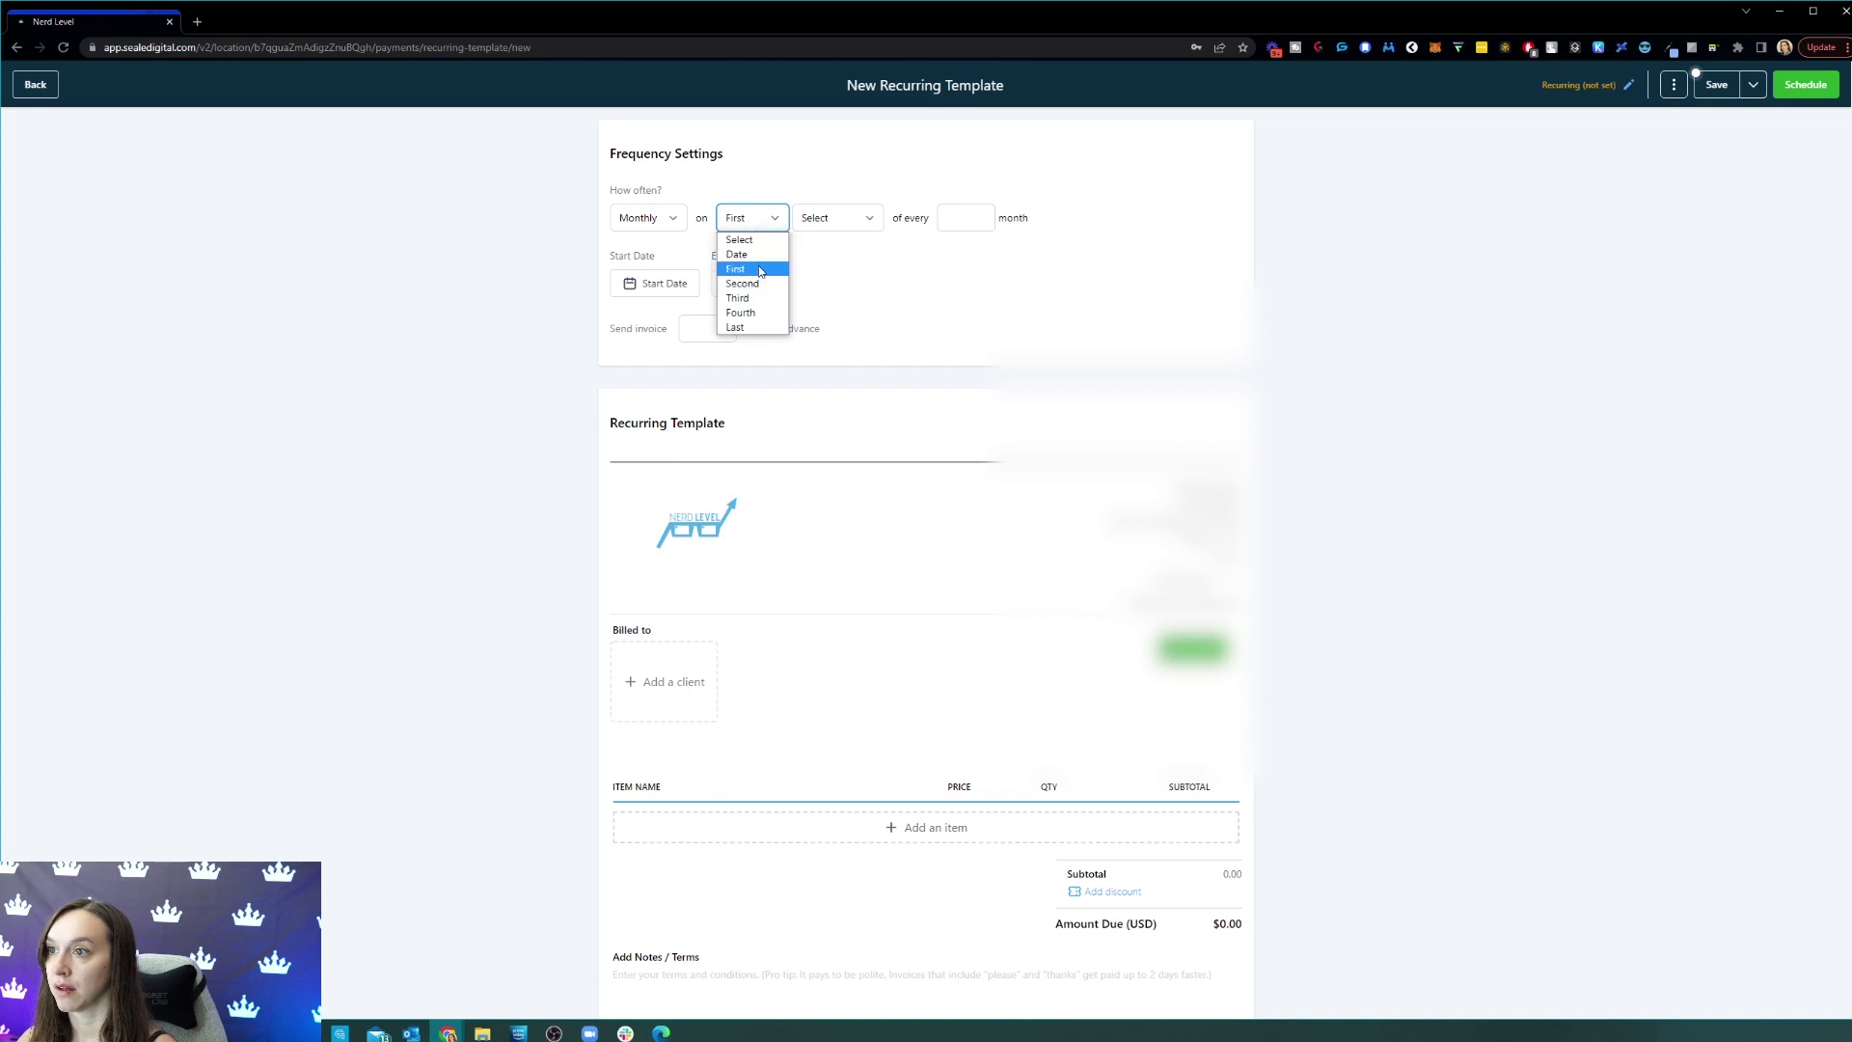
left_click(762, 254)
left_click(825, 219)
left_click(820, 253)
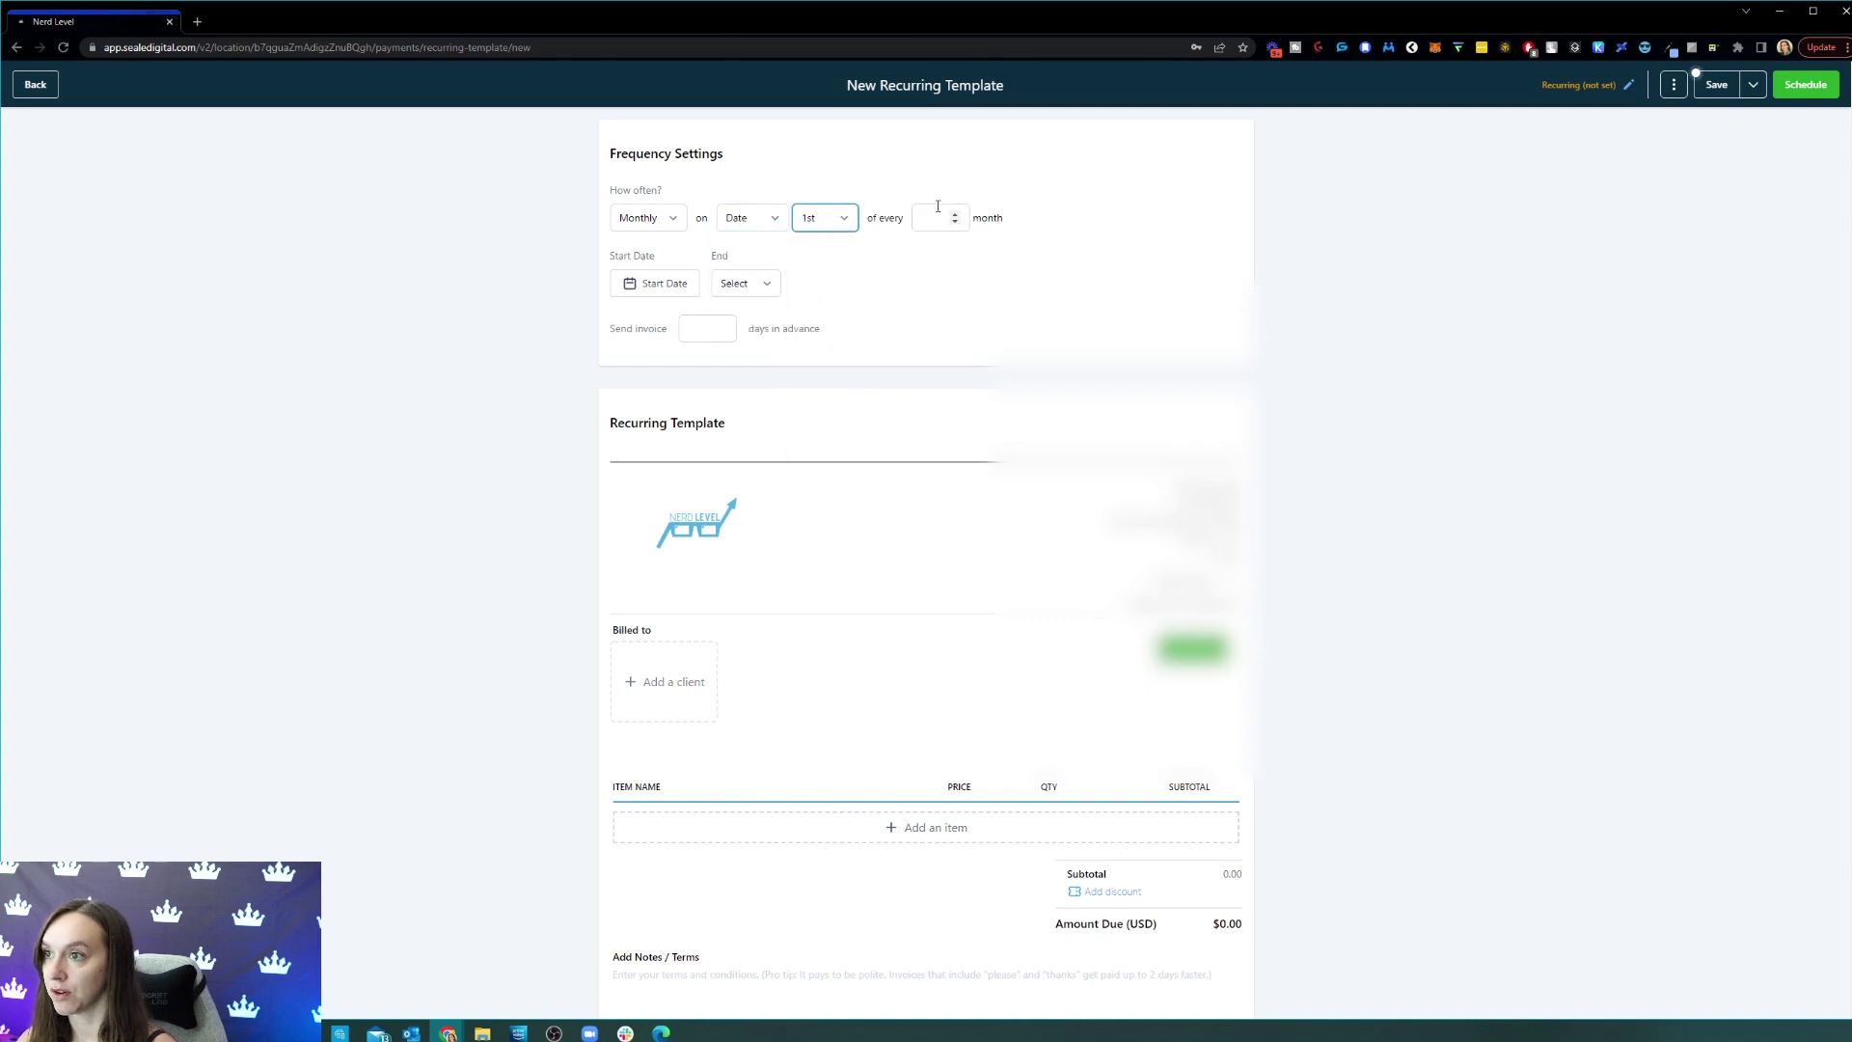
left_click(943, 220)
left_click(955, 216)
left_click(955, 216)
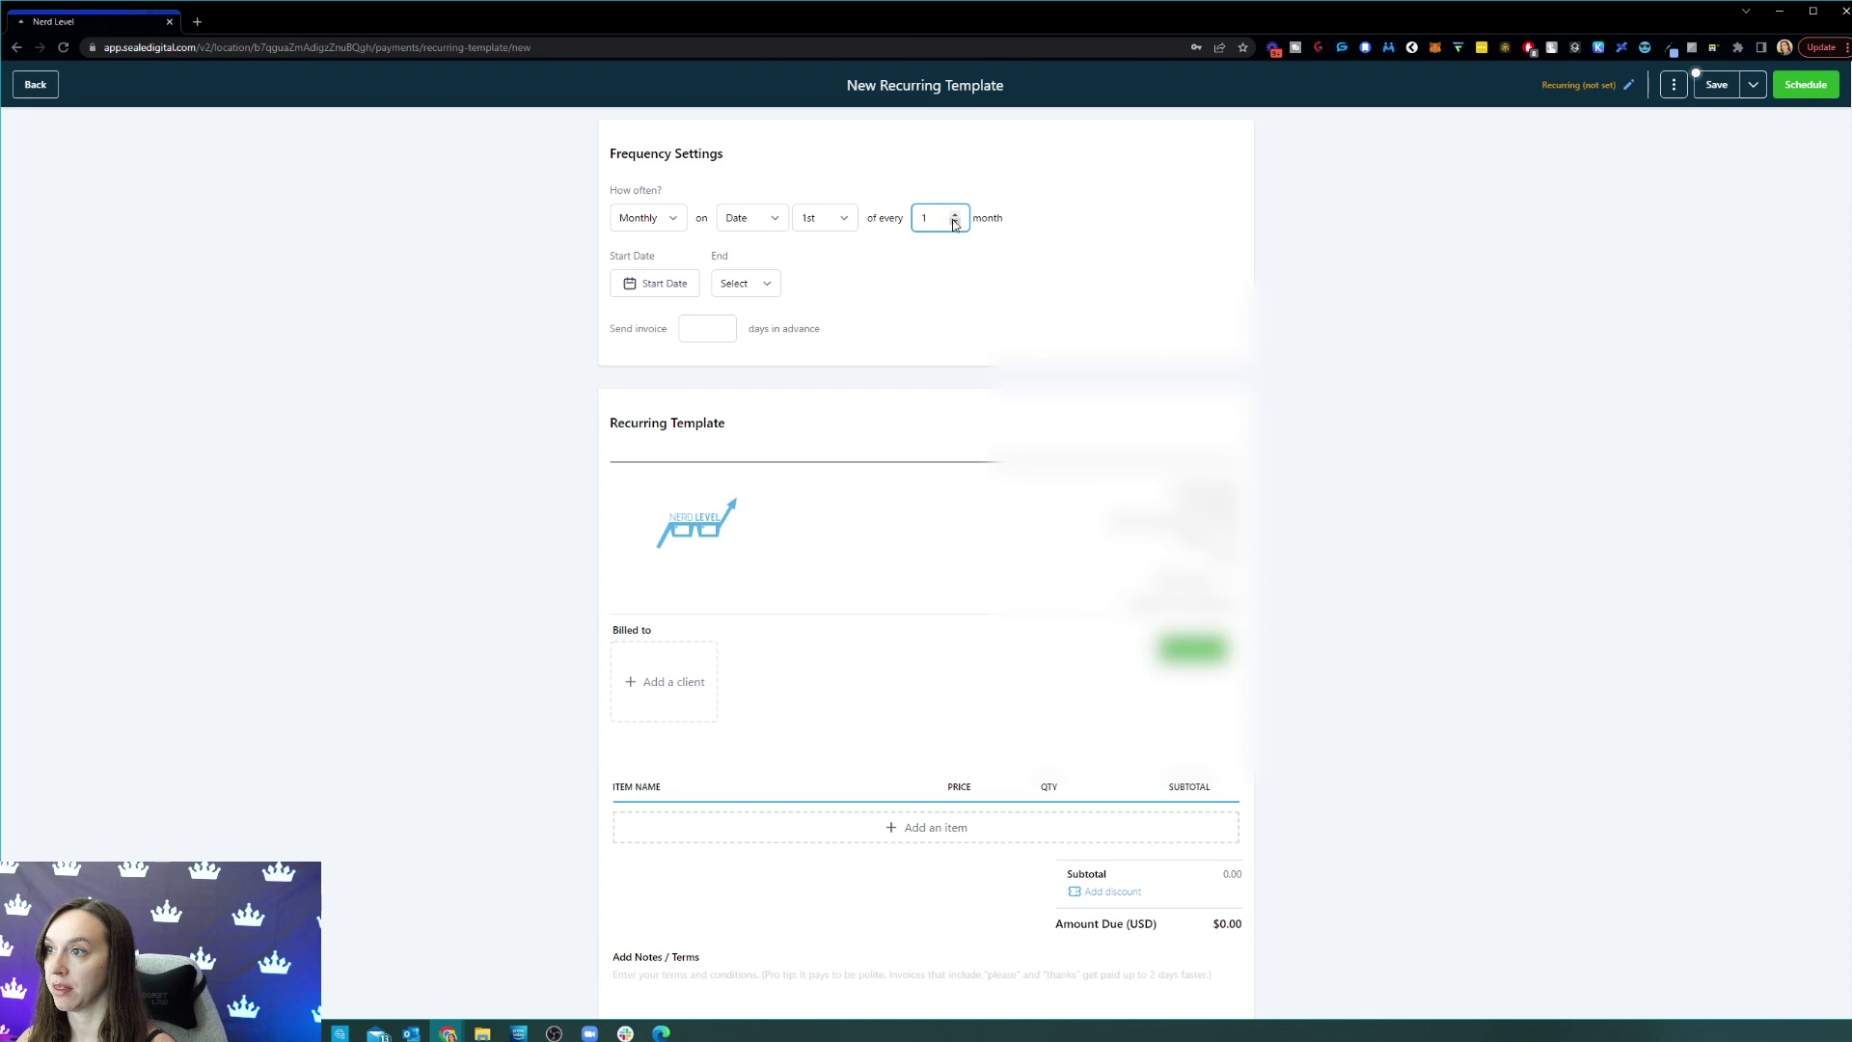
left_click(956, 216)
left_click(956, 216)
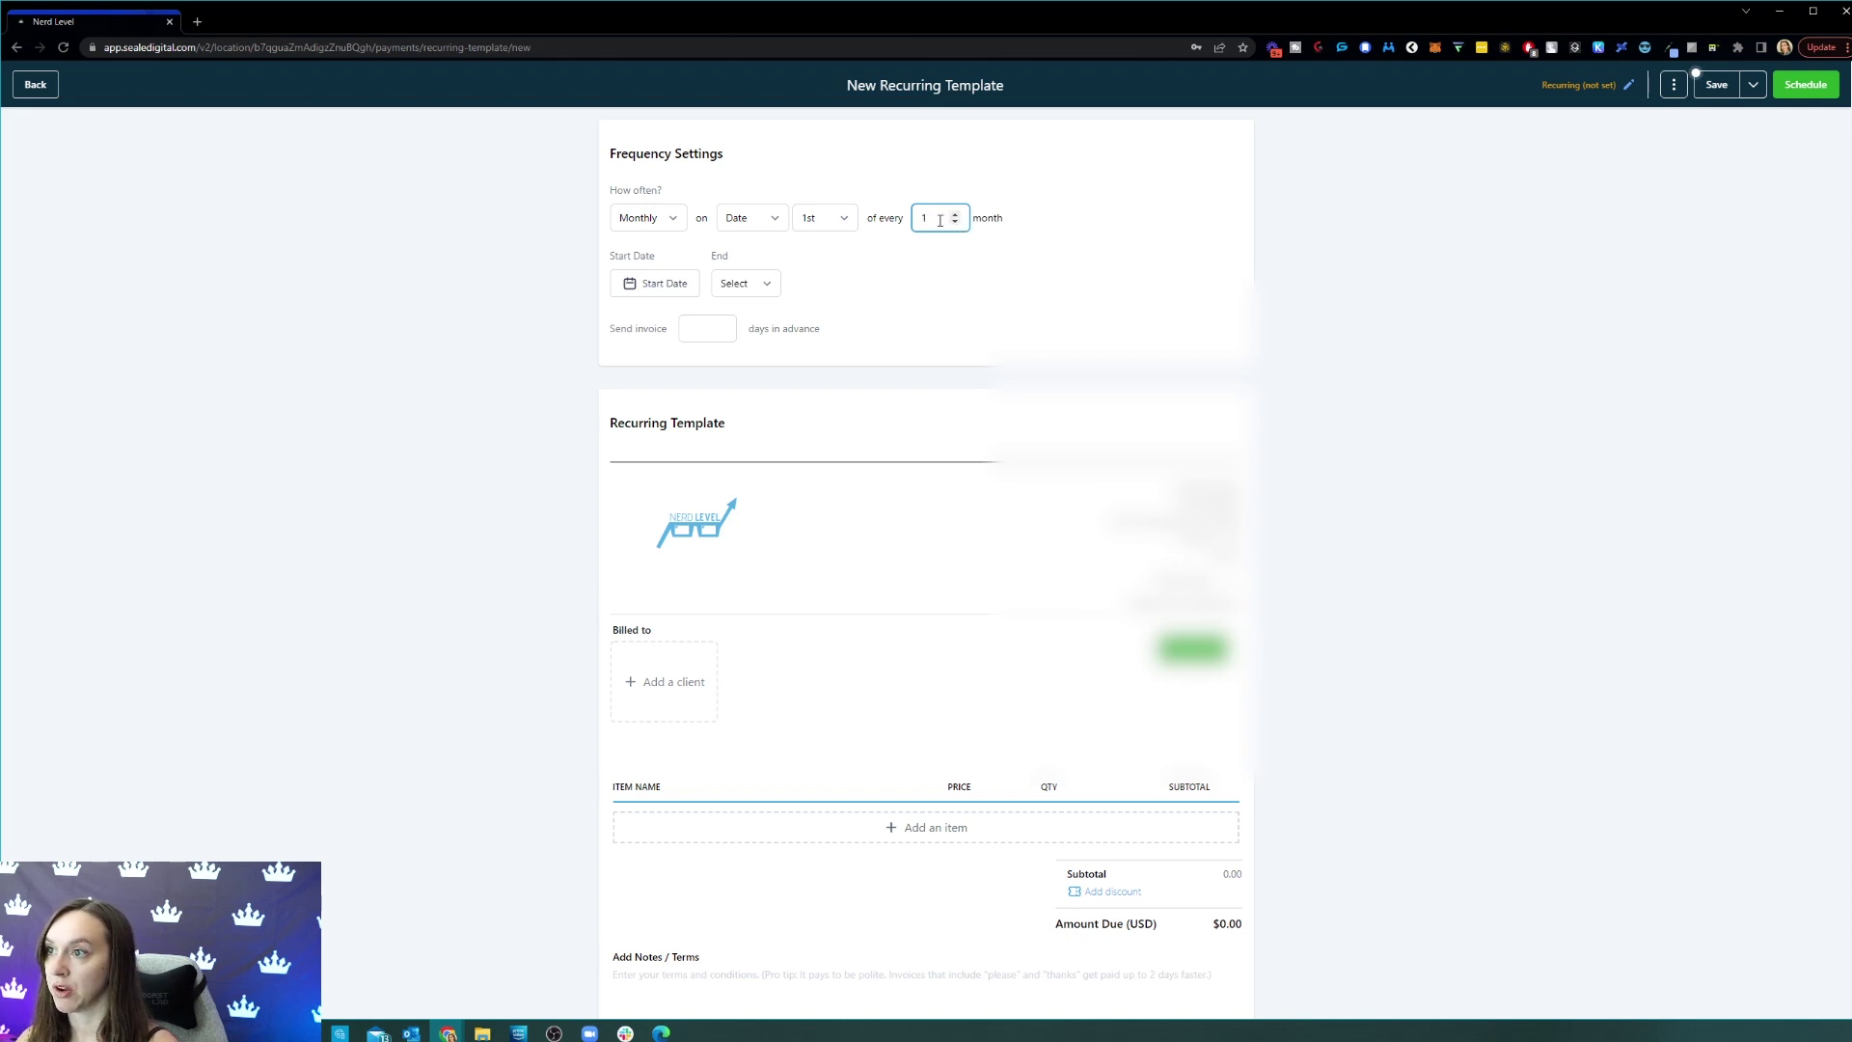
Start on September 1, 2022, never end, and send each invoice 1 day in advance
left_click(663, 294)
left_click(798, 321)
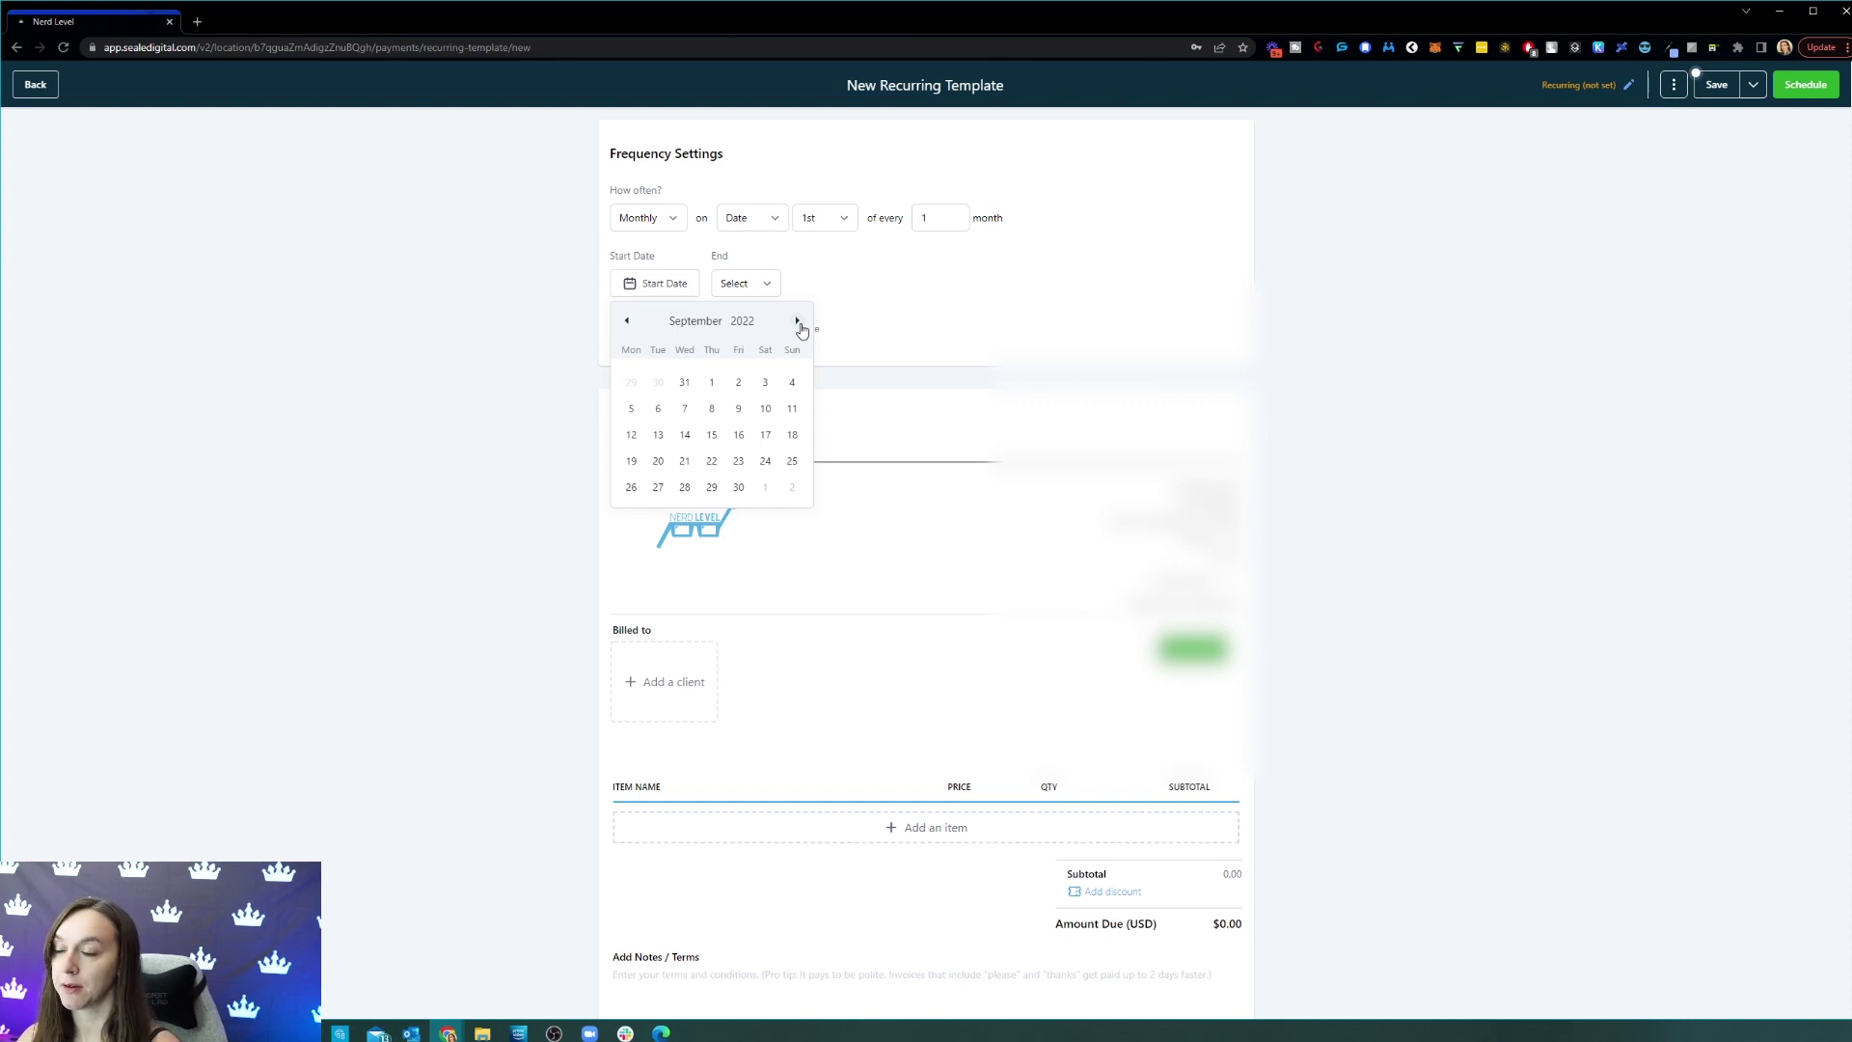
left_click(712, 382)
left_click(787, 292)
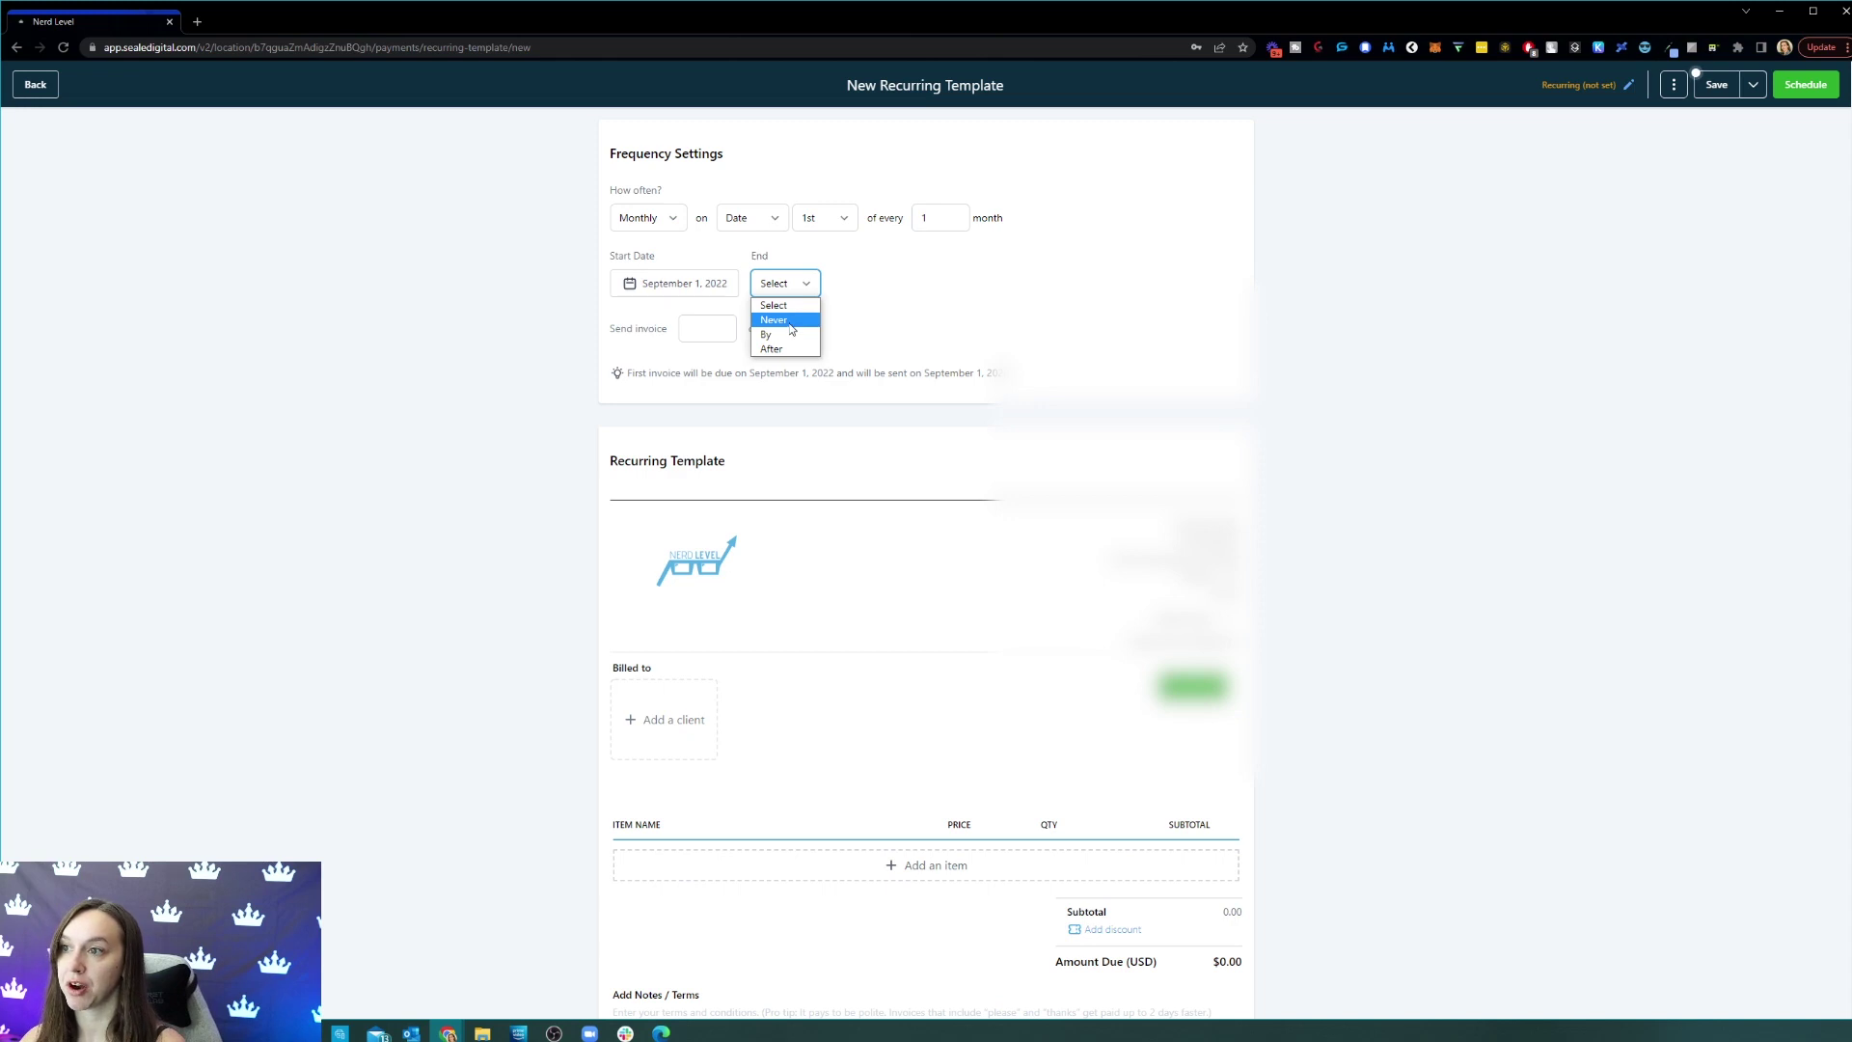
left_click(772, 350)
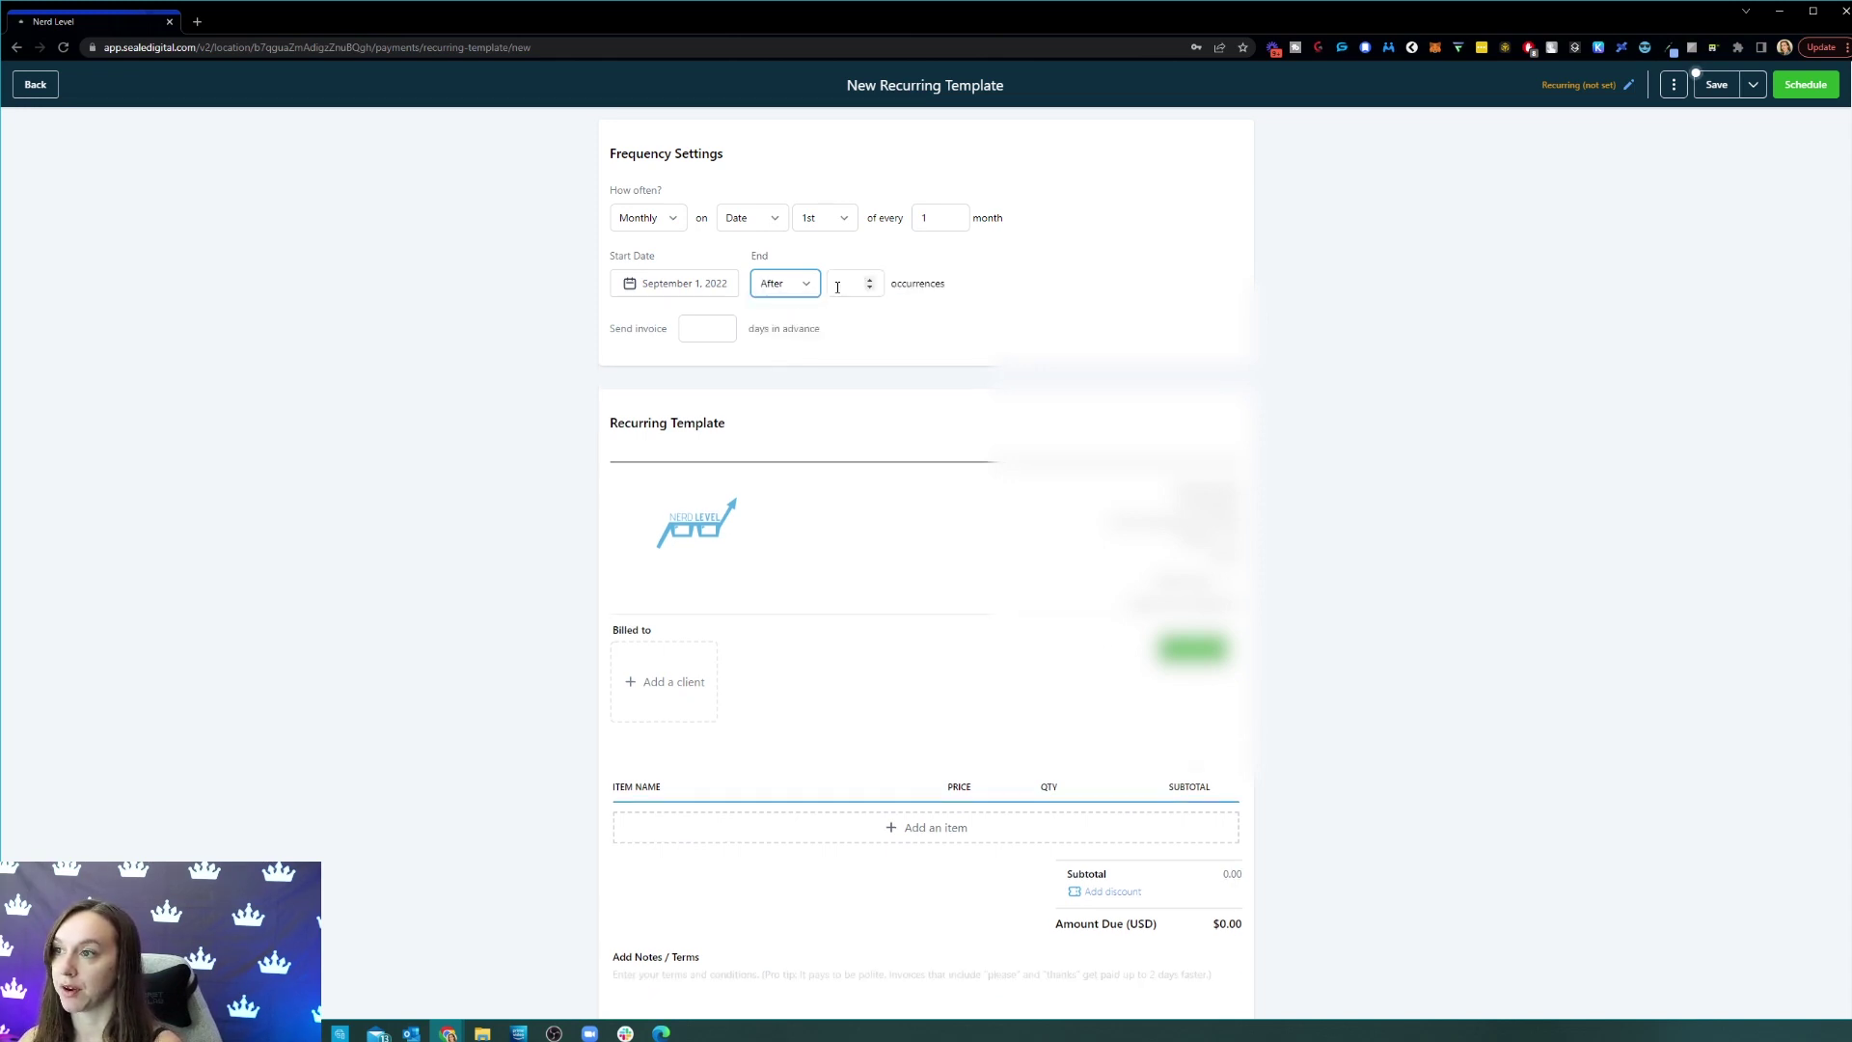
left_click(797, 289)
left_click(797, 304)
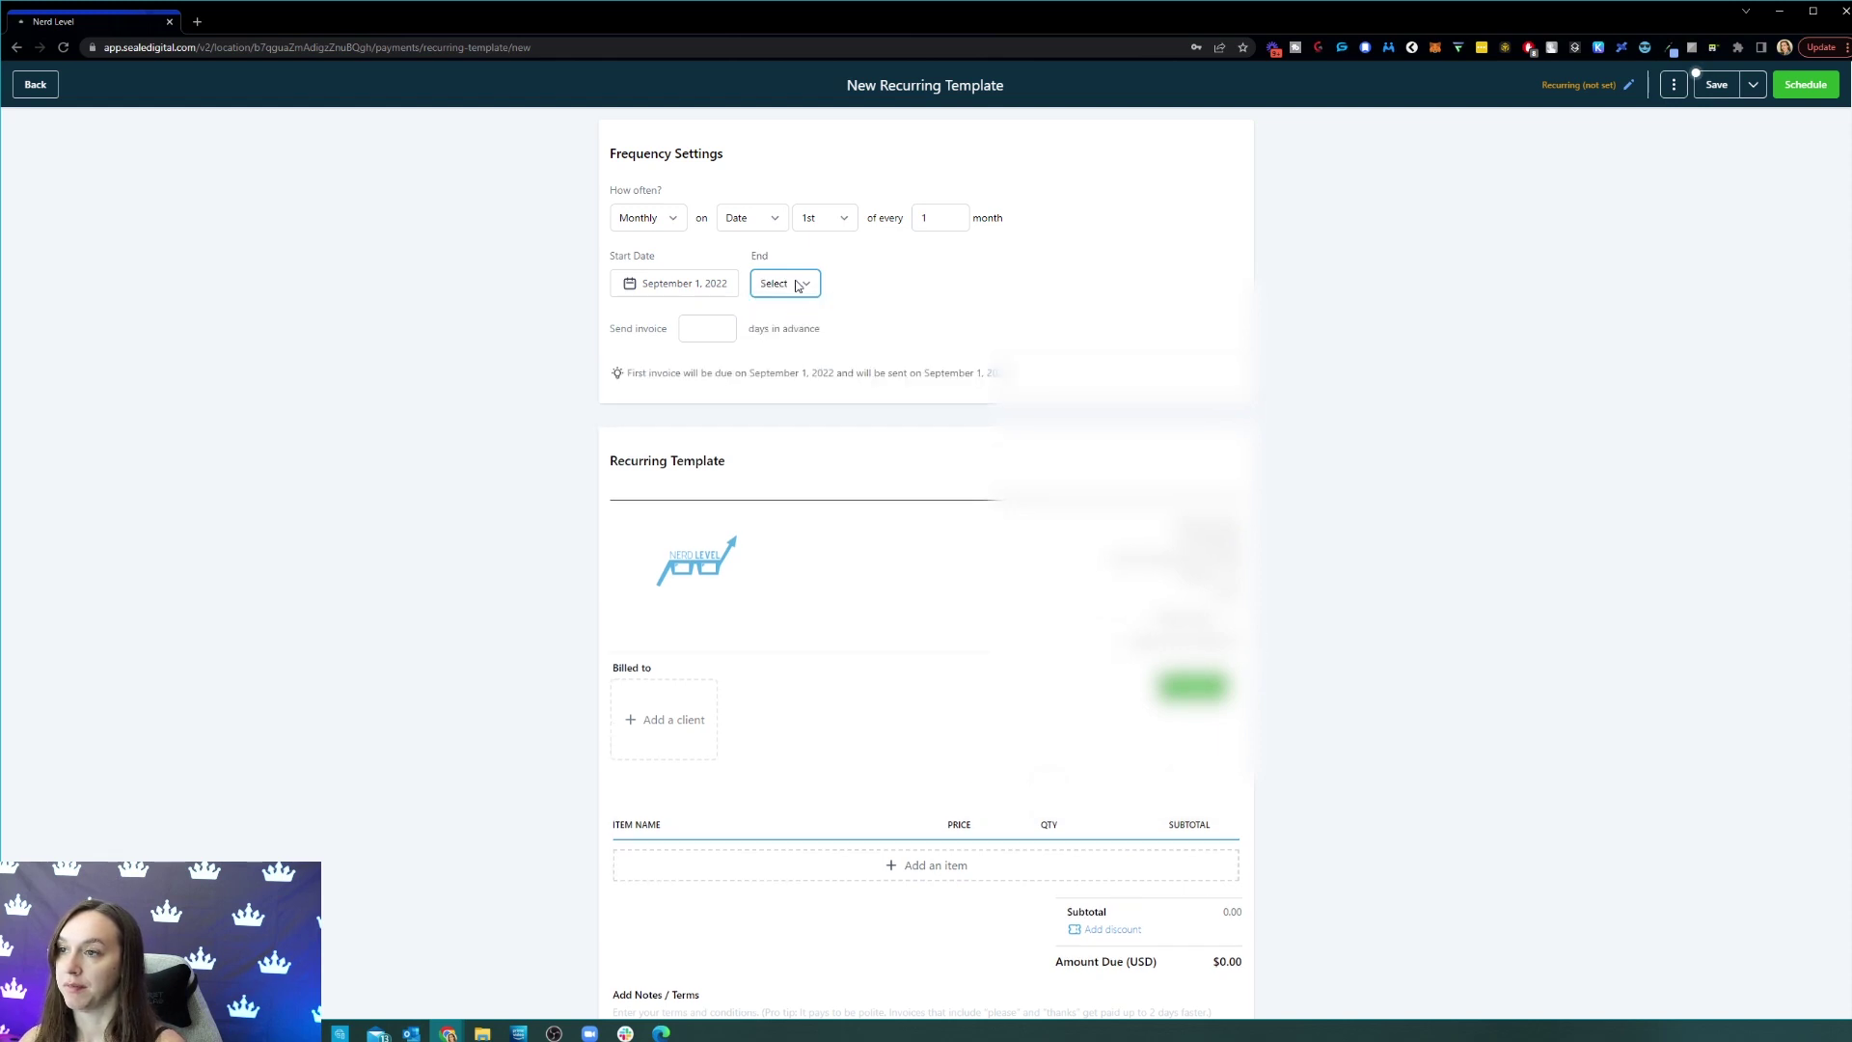
left_click(797, 287)
left_click(793, 319)
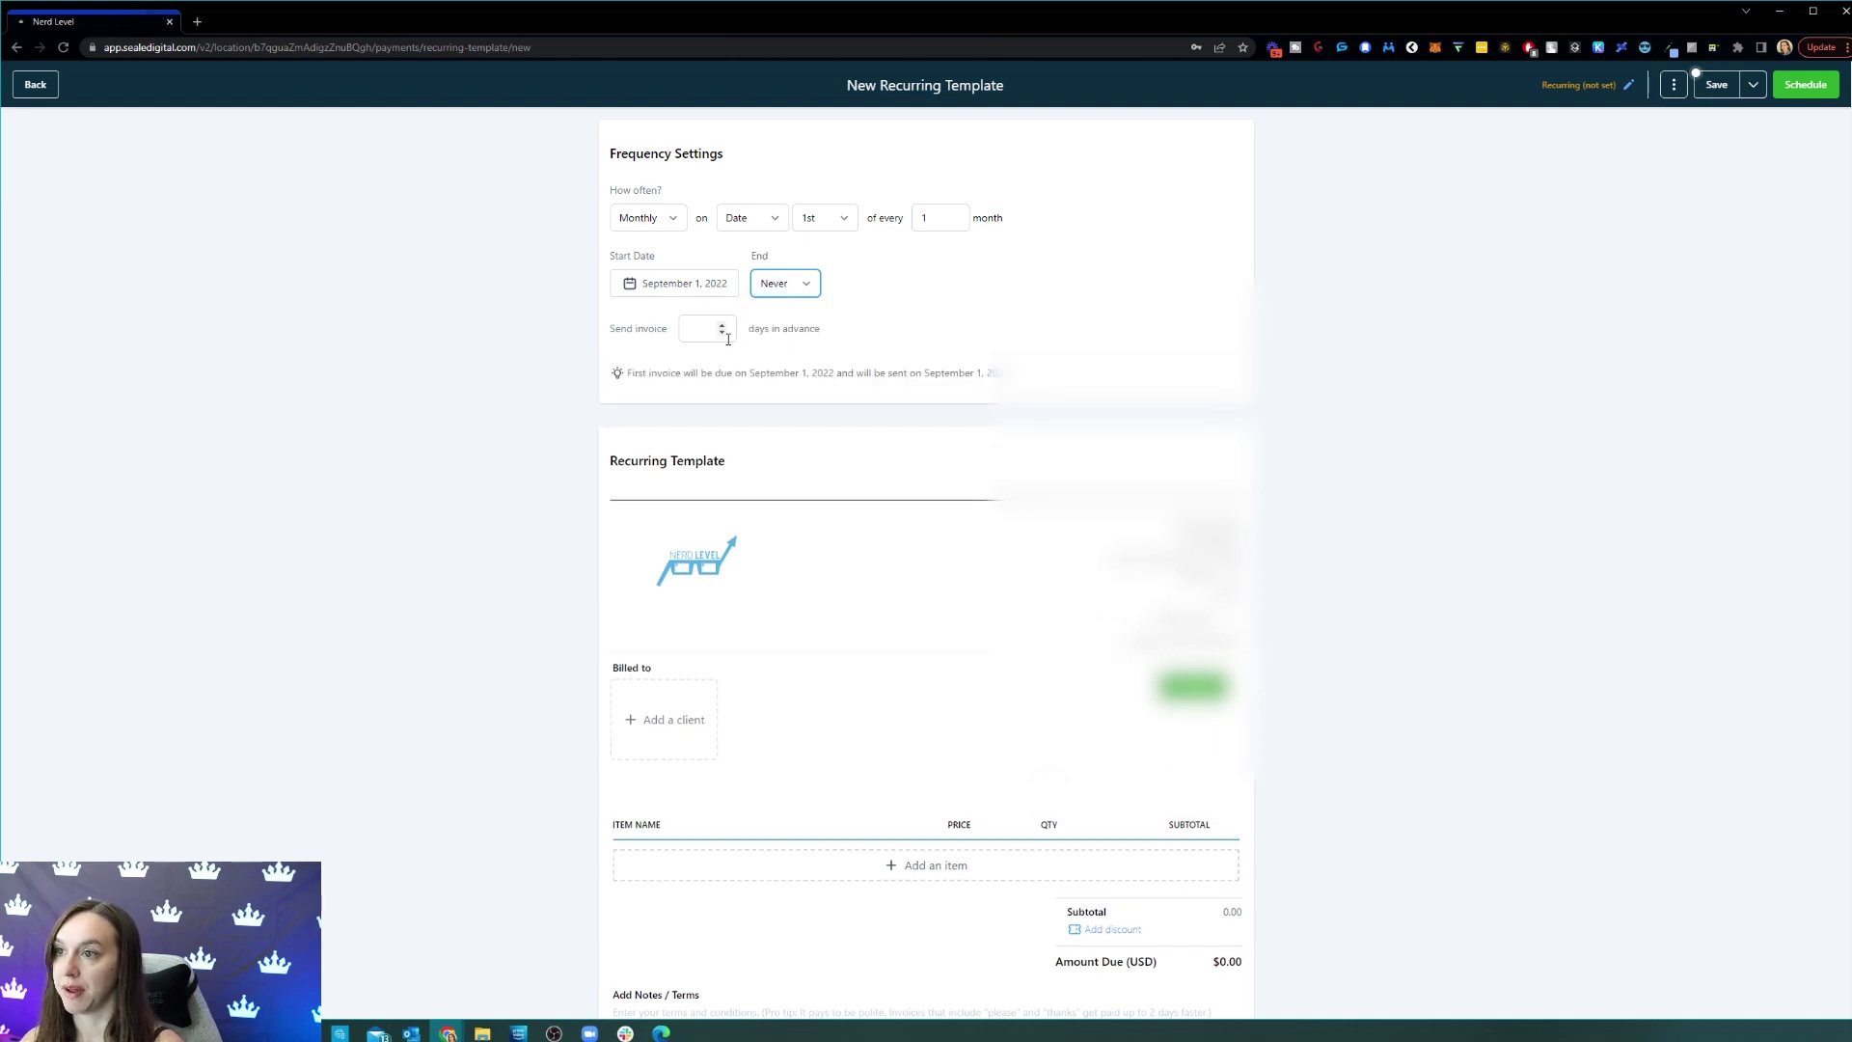
left_click(695, 328)
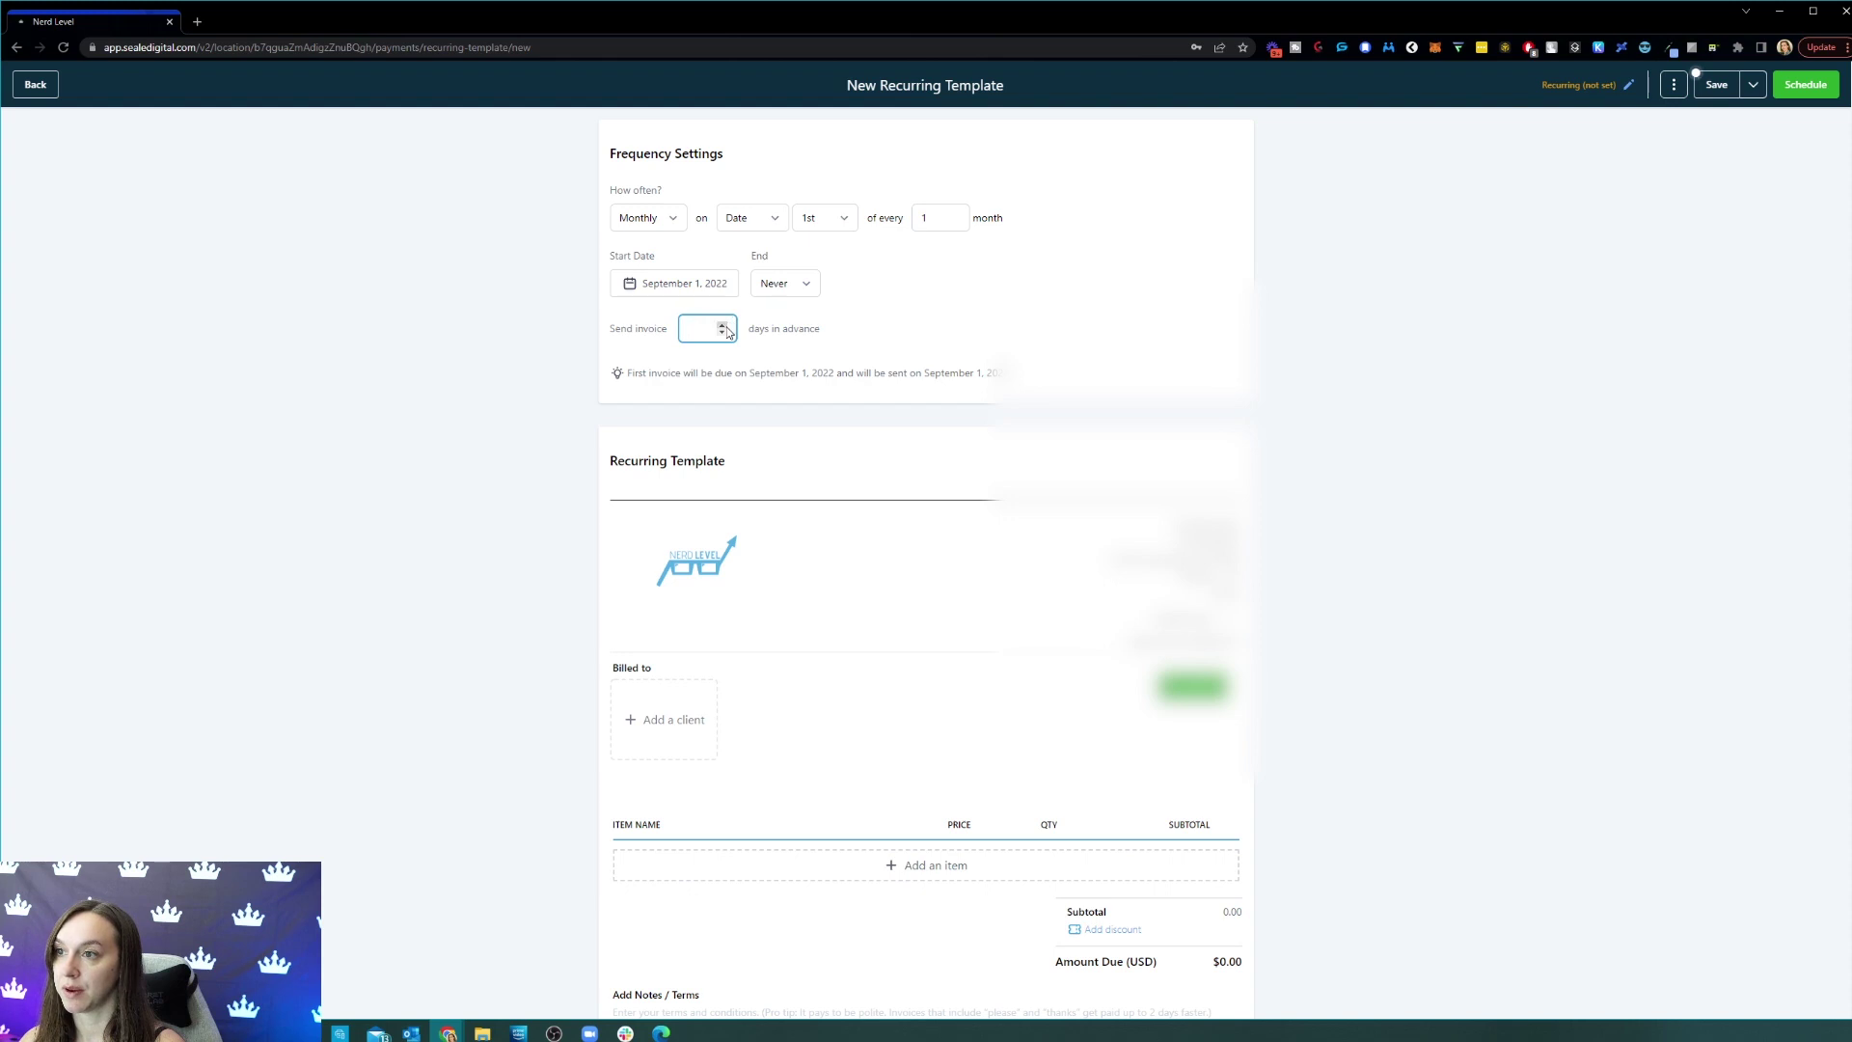
left_click(723, 325)
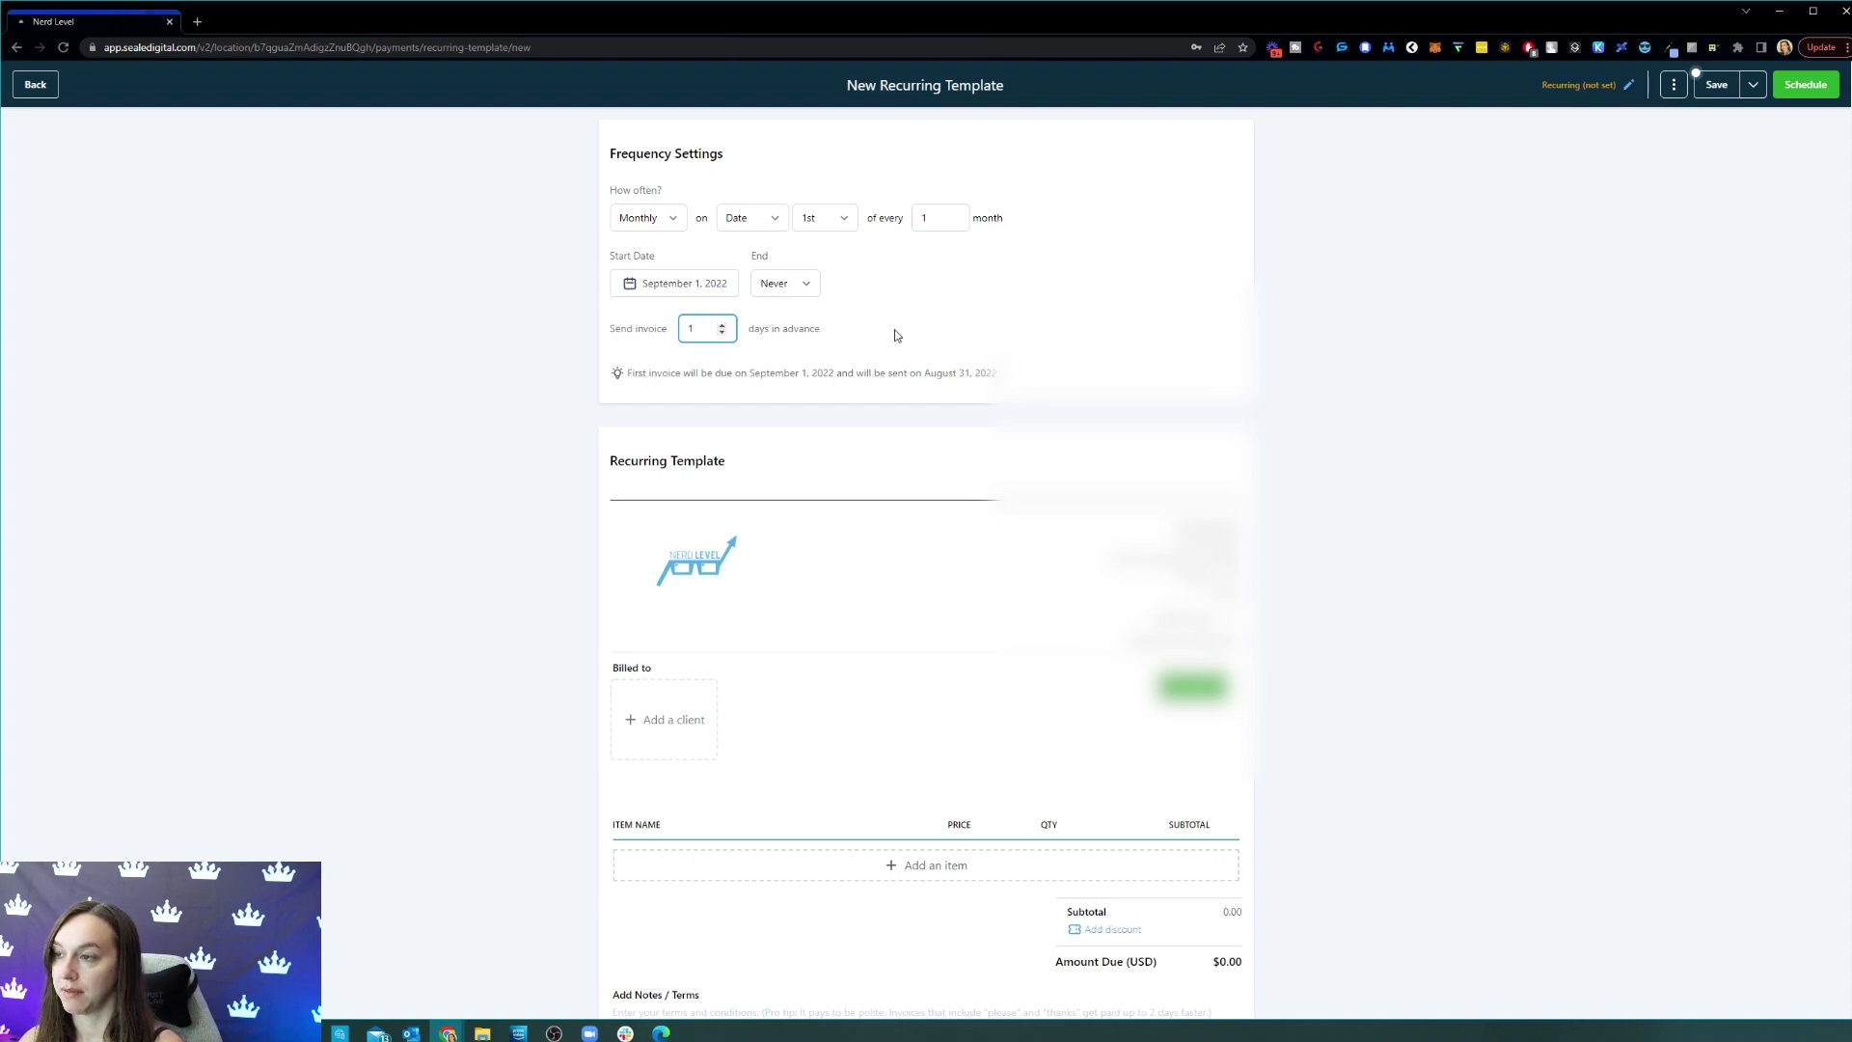
left_click(687, 481)
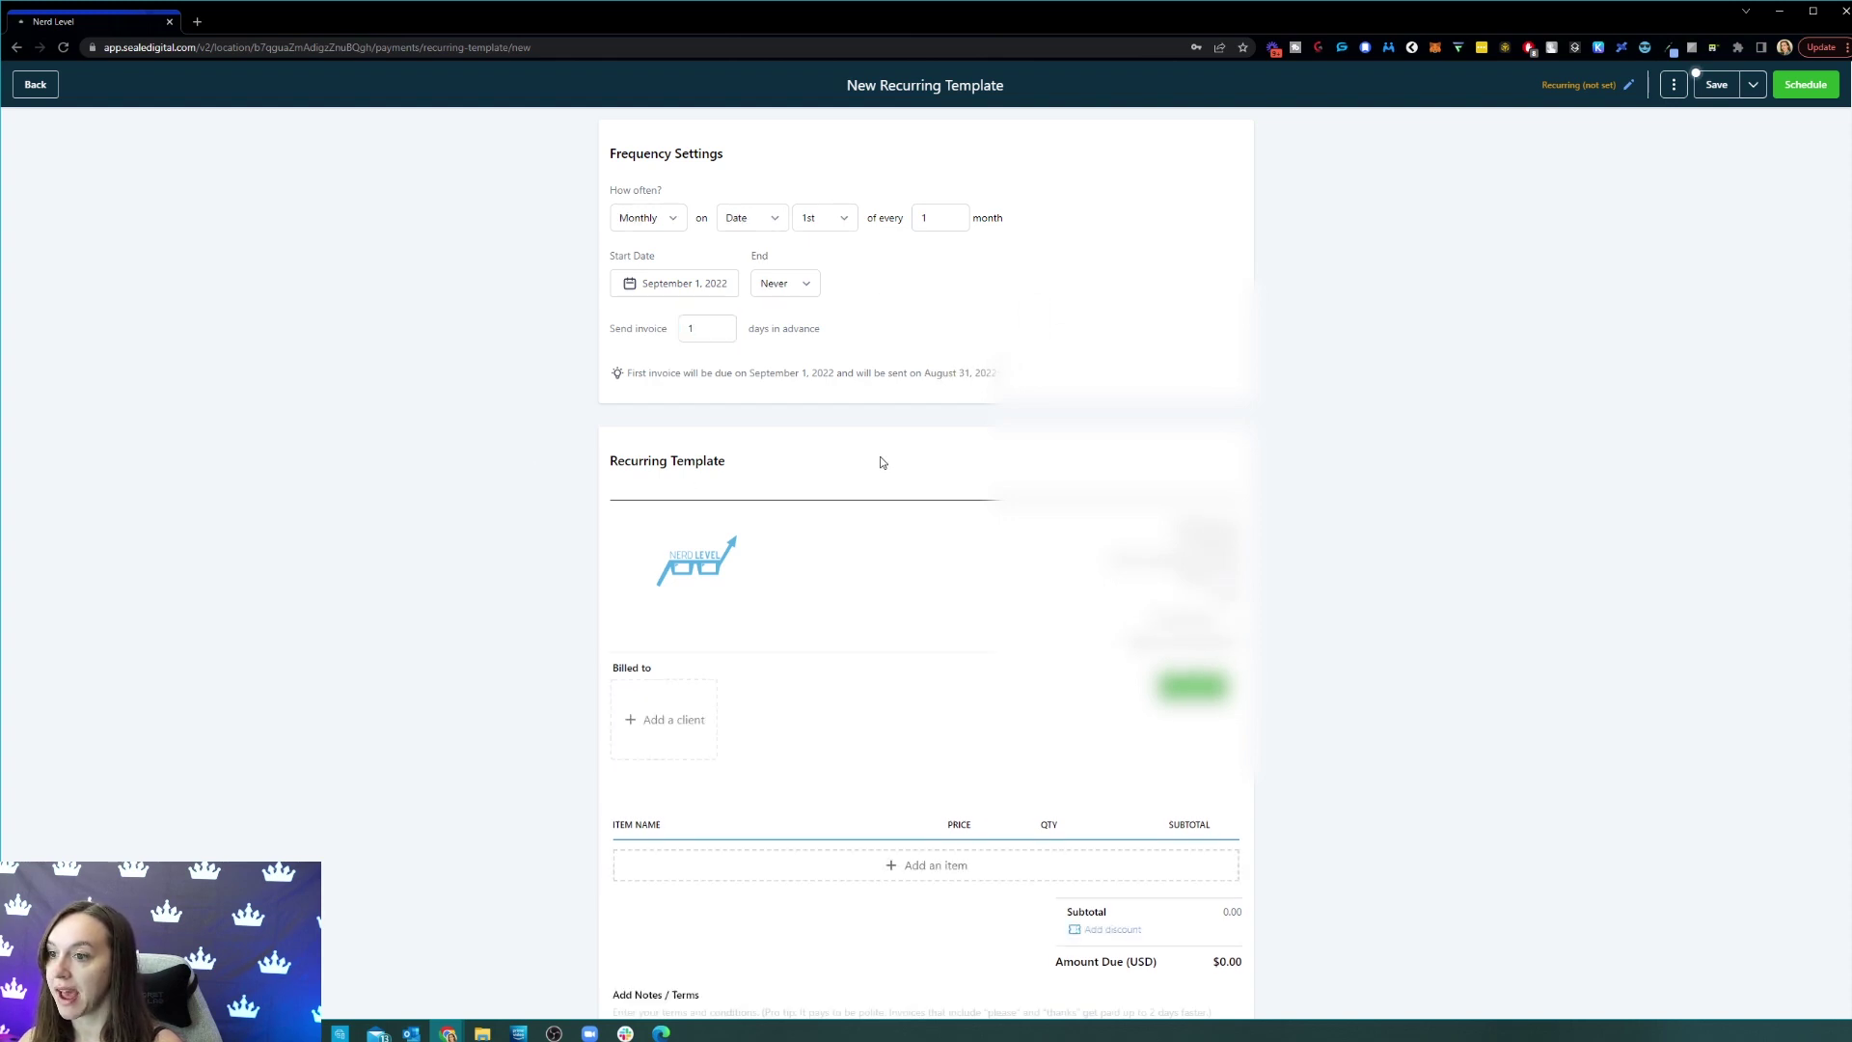
Pick an existing client from the Add a client list as the Billed to recipient
scroll(880, 456, "down", 3)
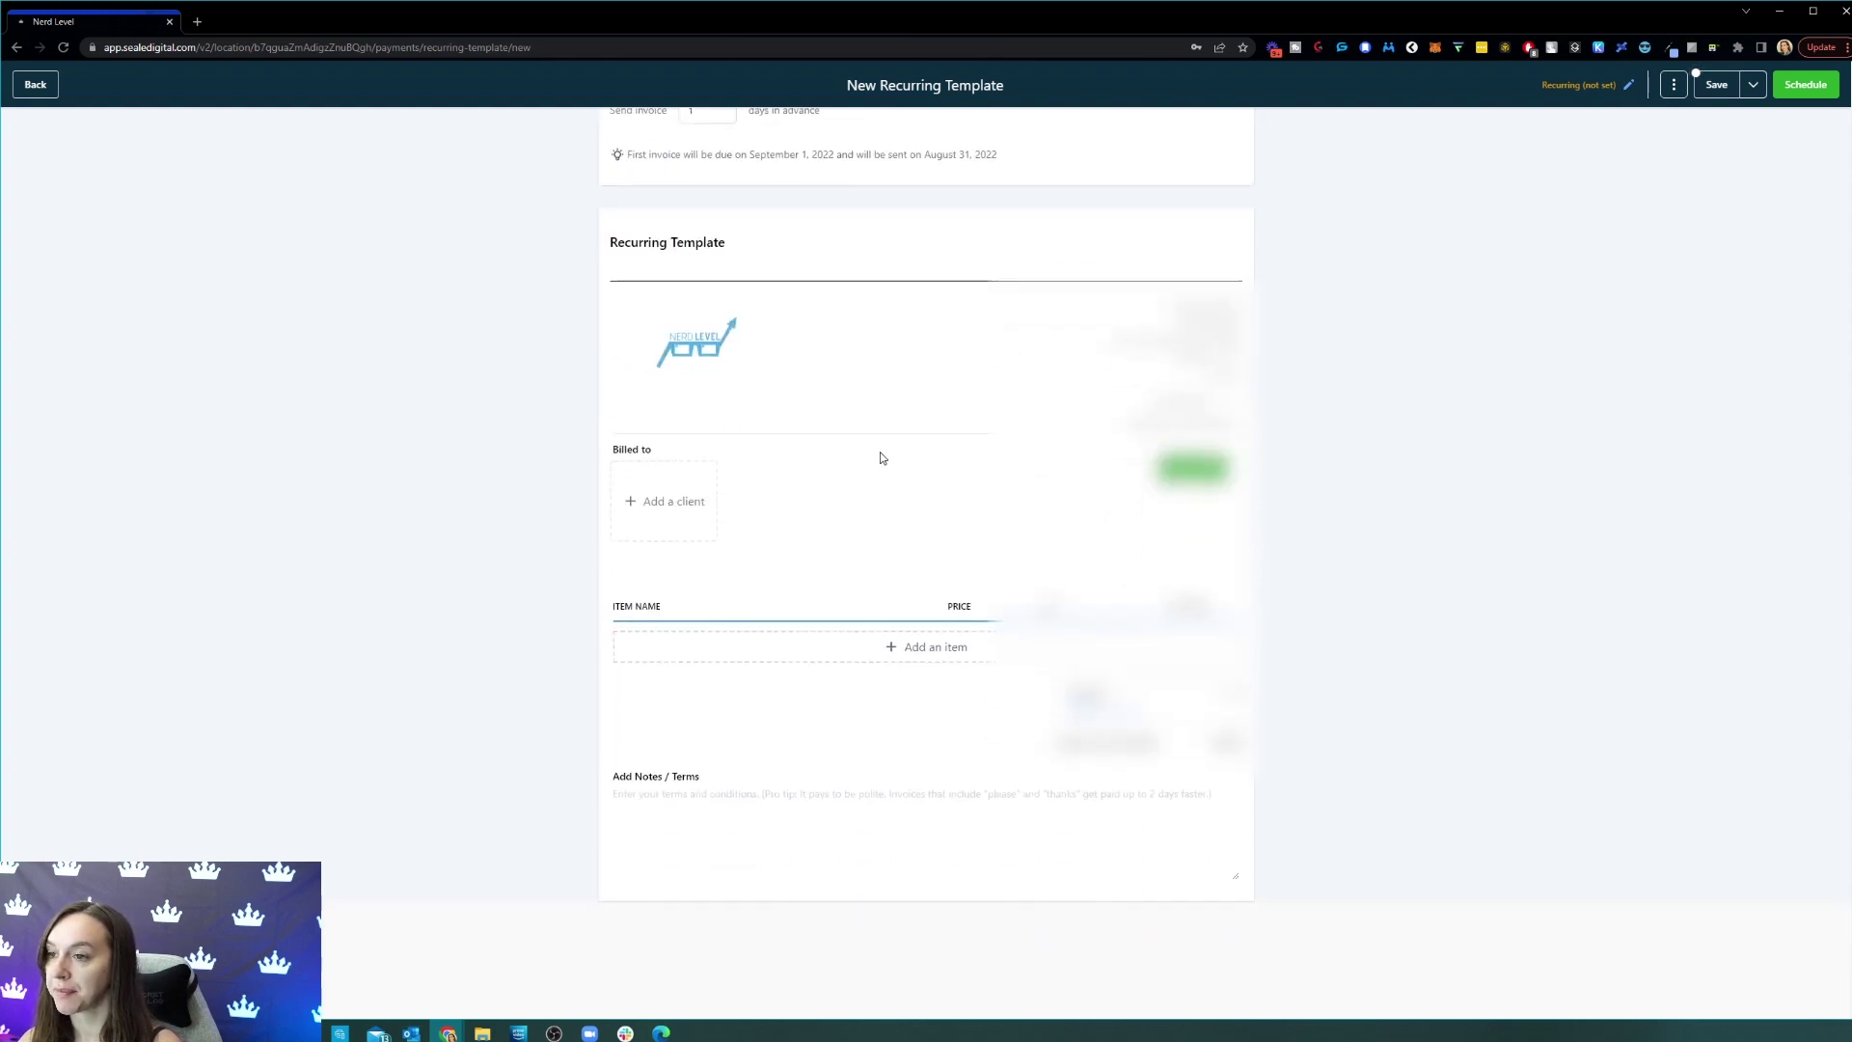
left_click(637, 507)
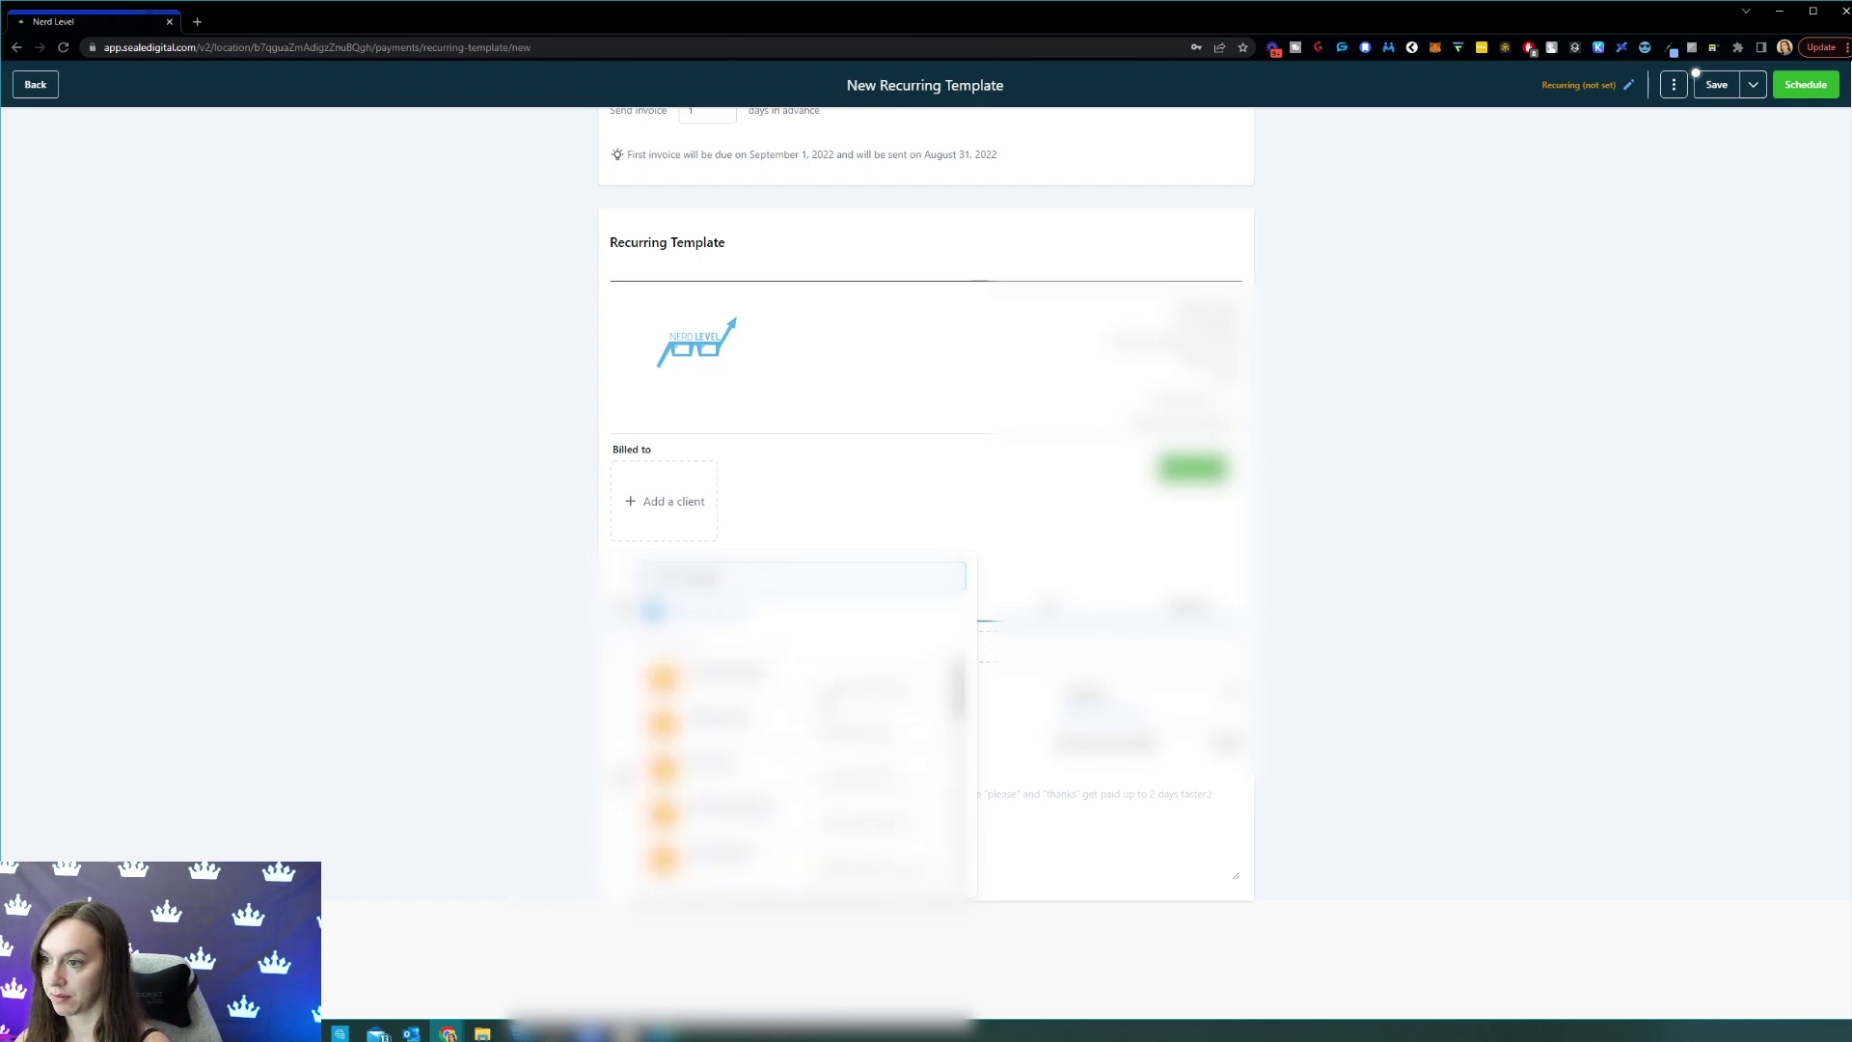
scroll(801, 753, "down", 2)
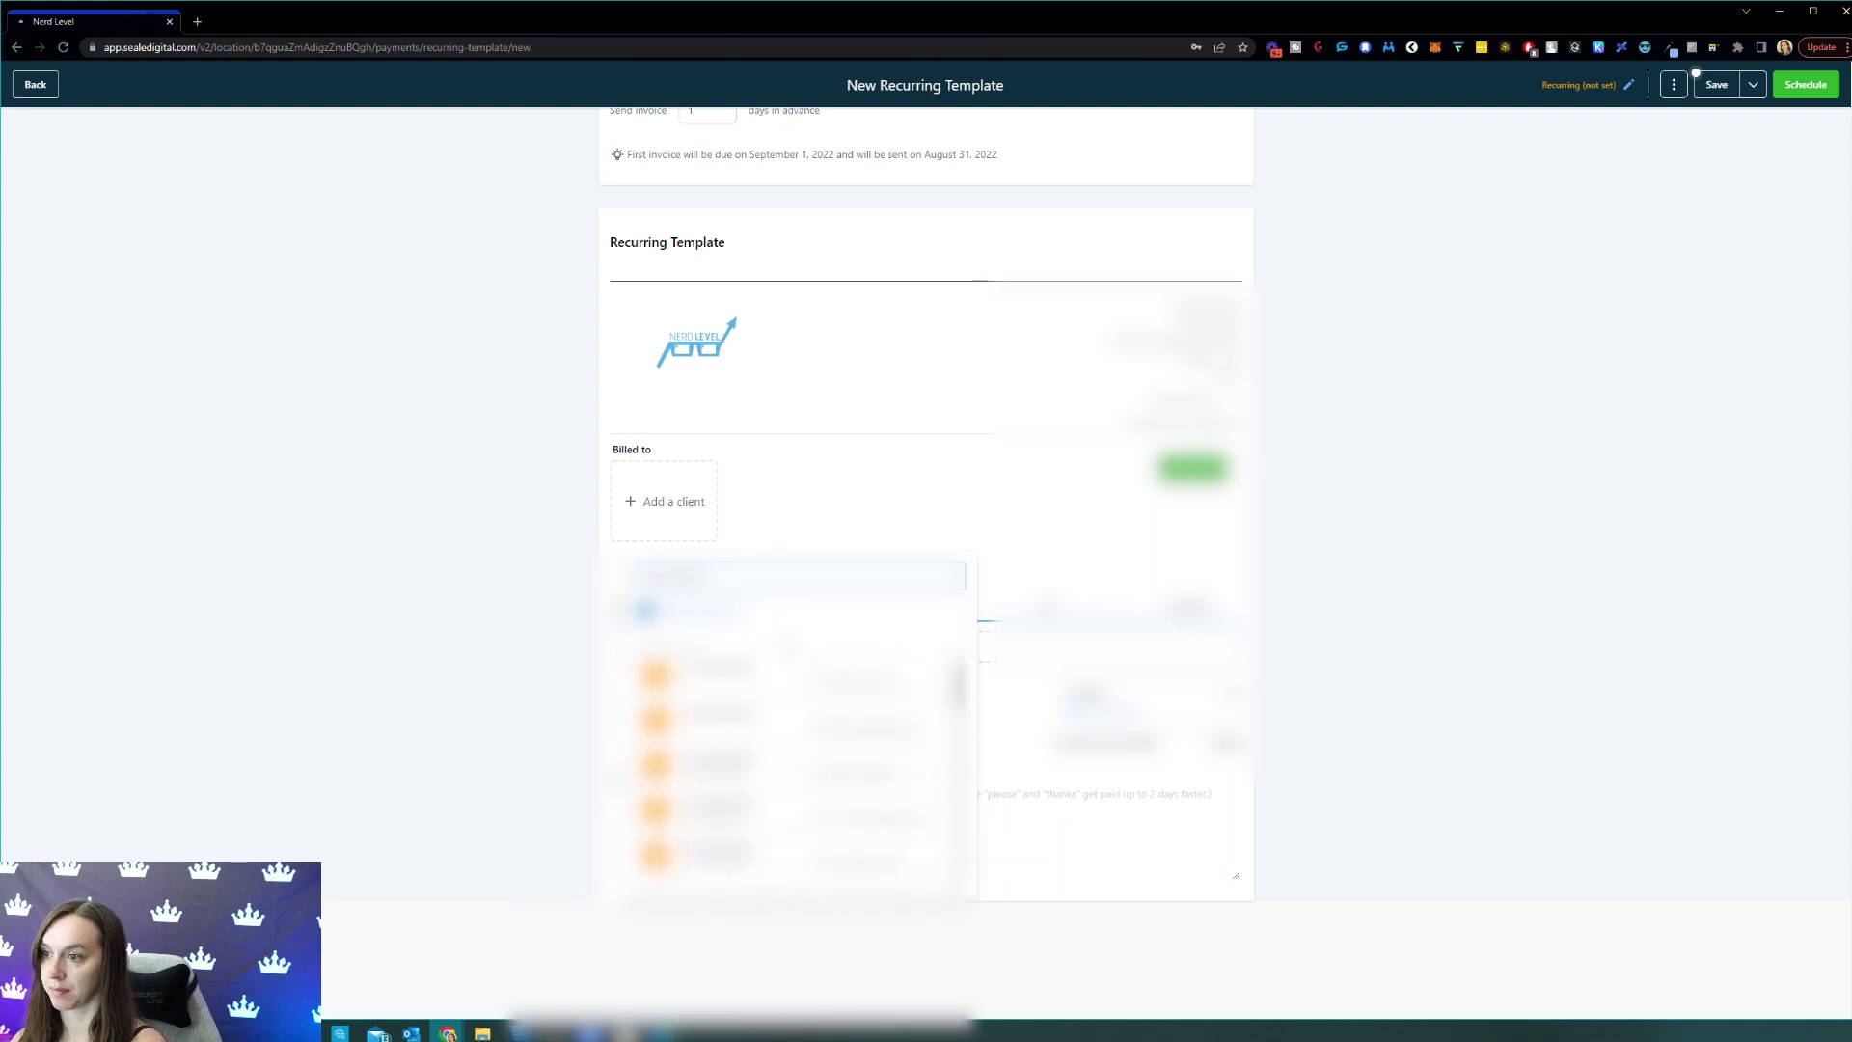
left_click(733, 590)
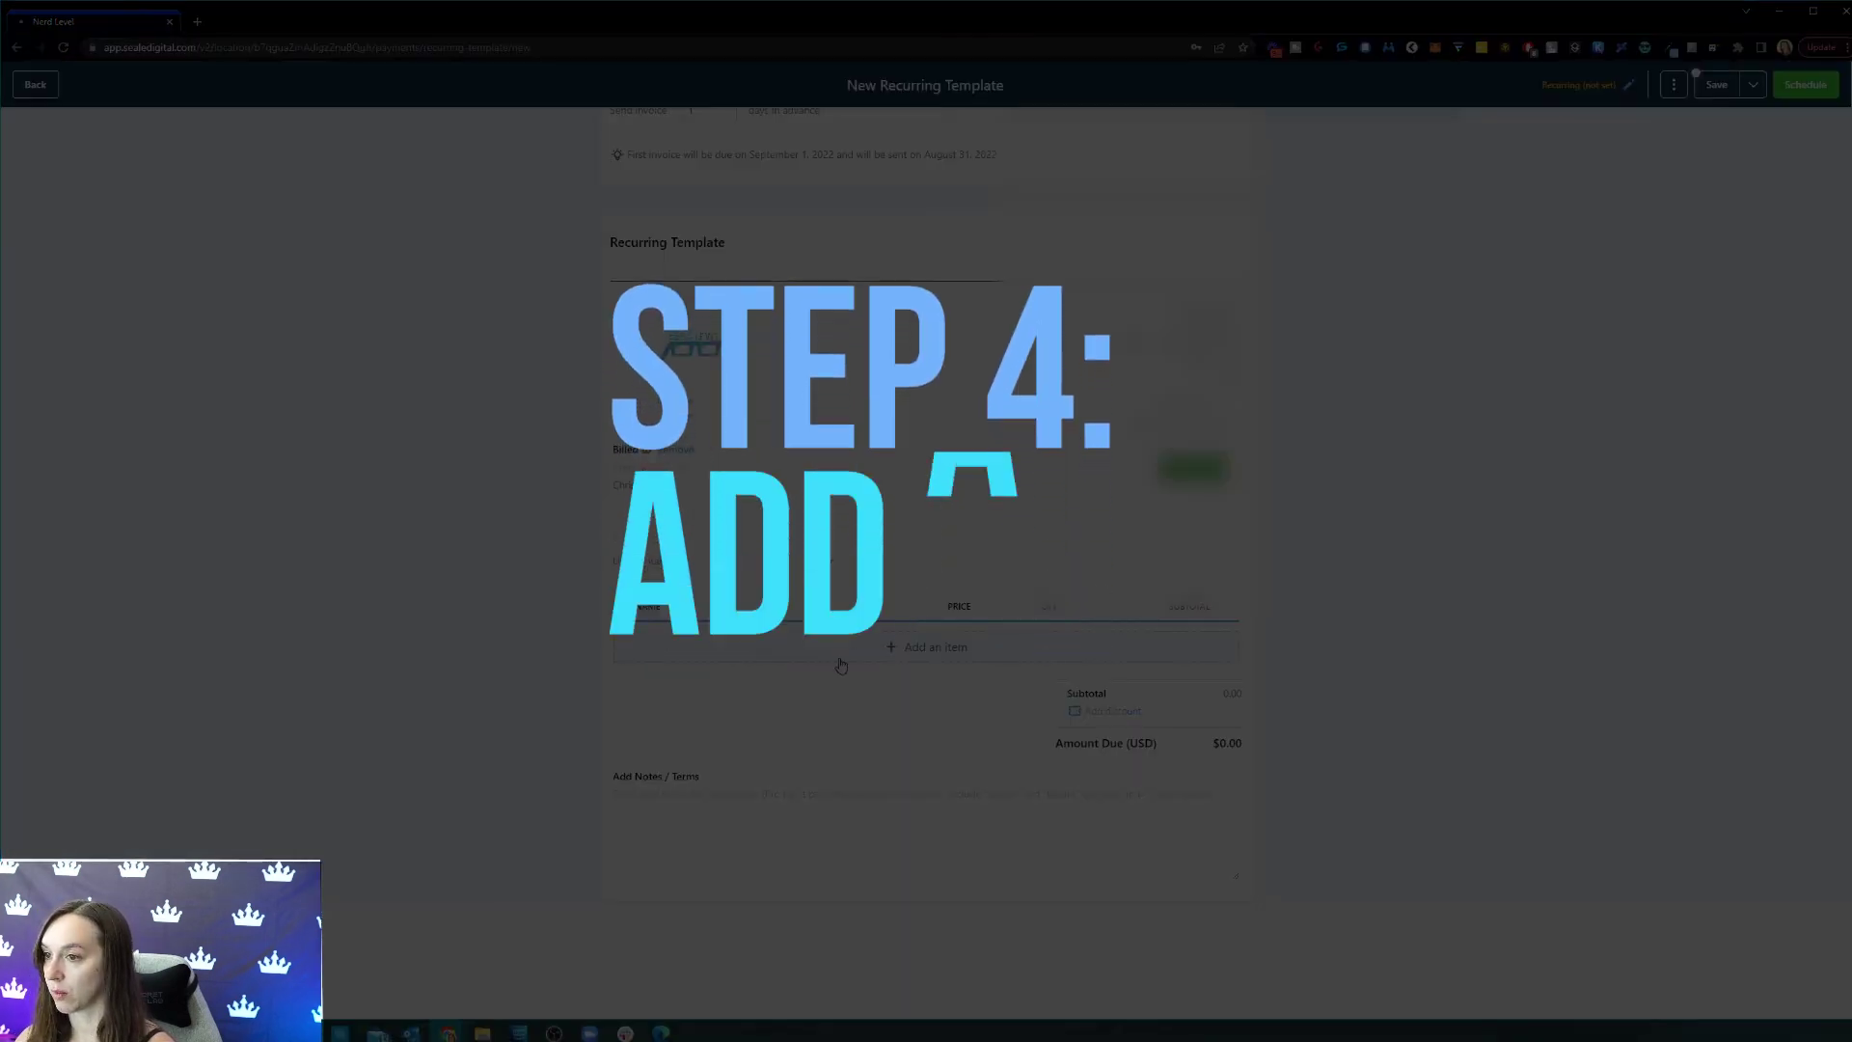
left_click(926, 646)
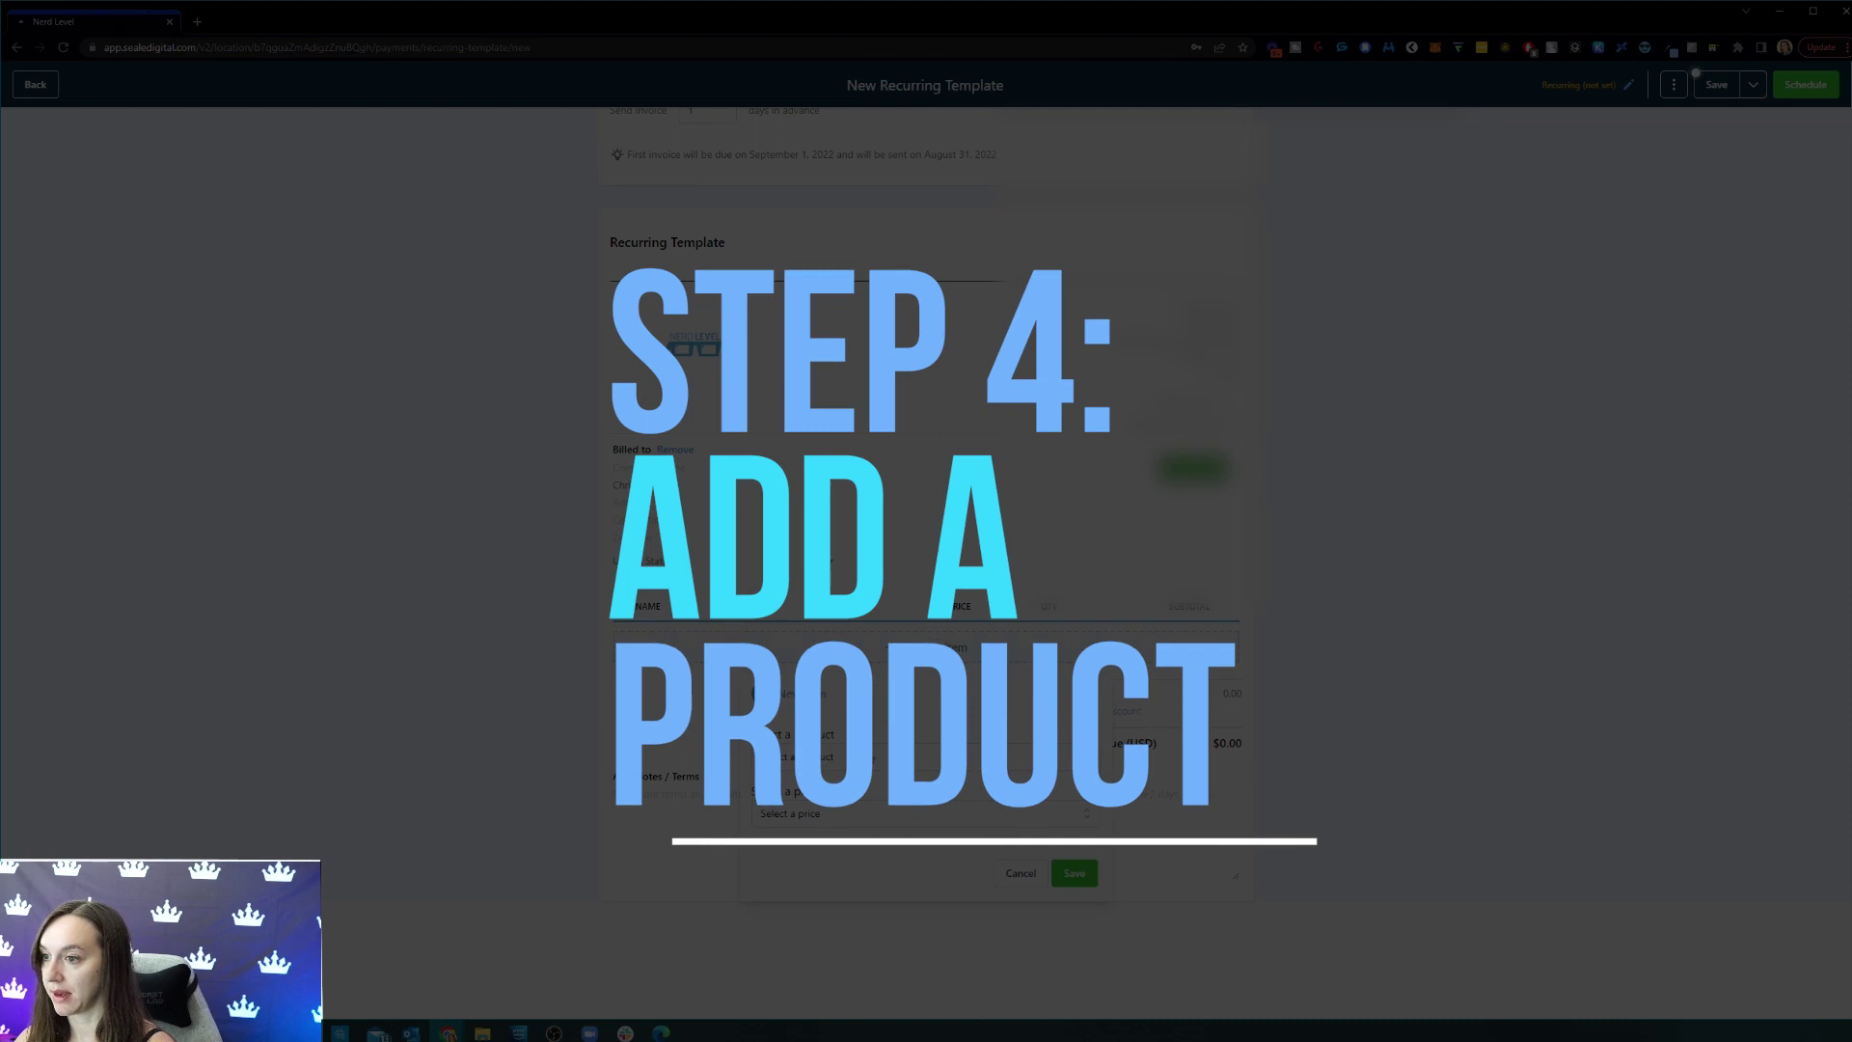
Add line items Mastermind 2 pay ($3,450) and Testy ($50), totalling $3,500.00
left_click(859, 756)
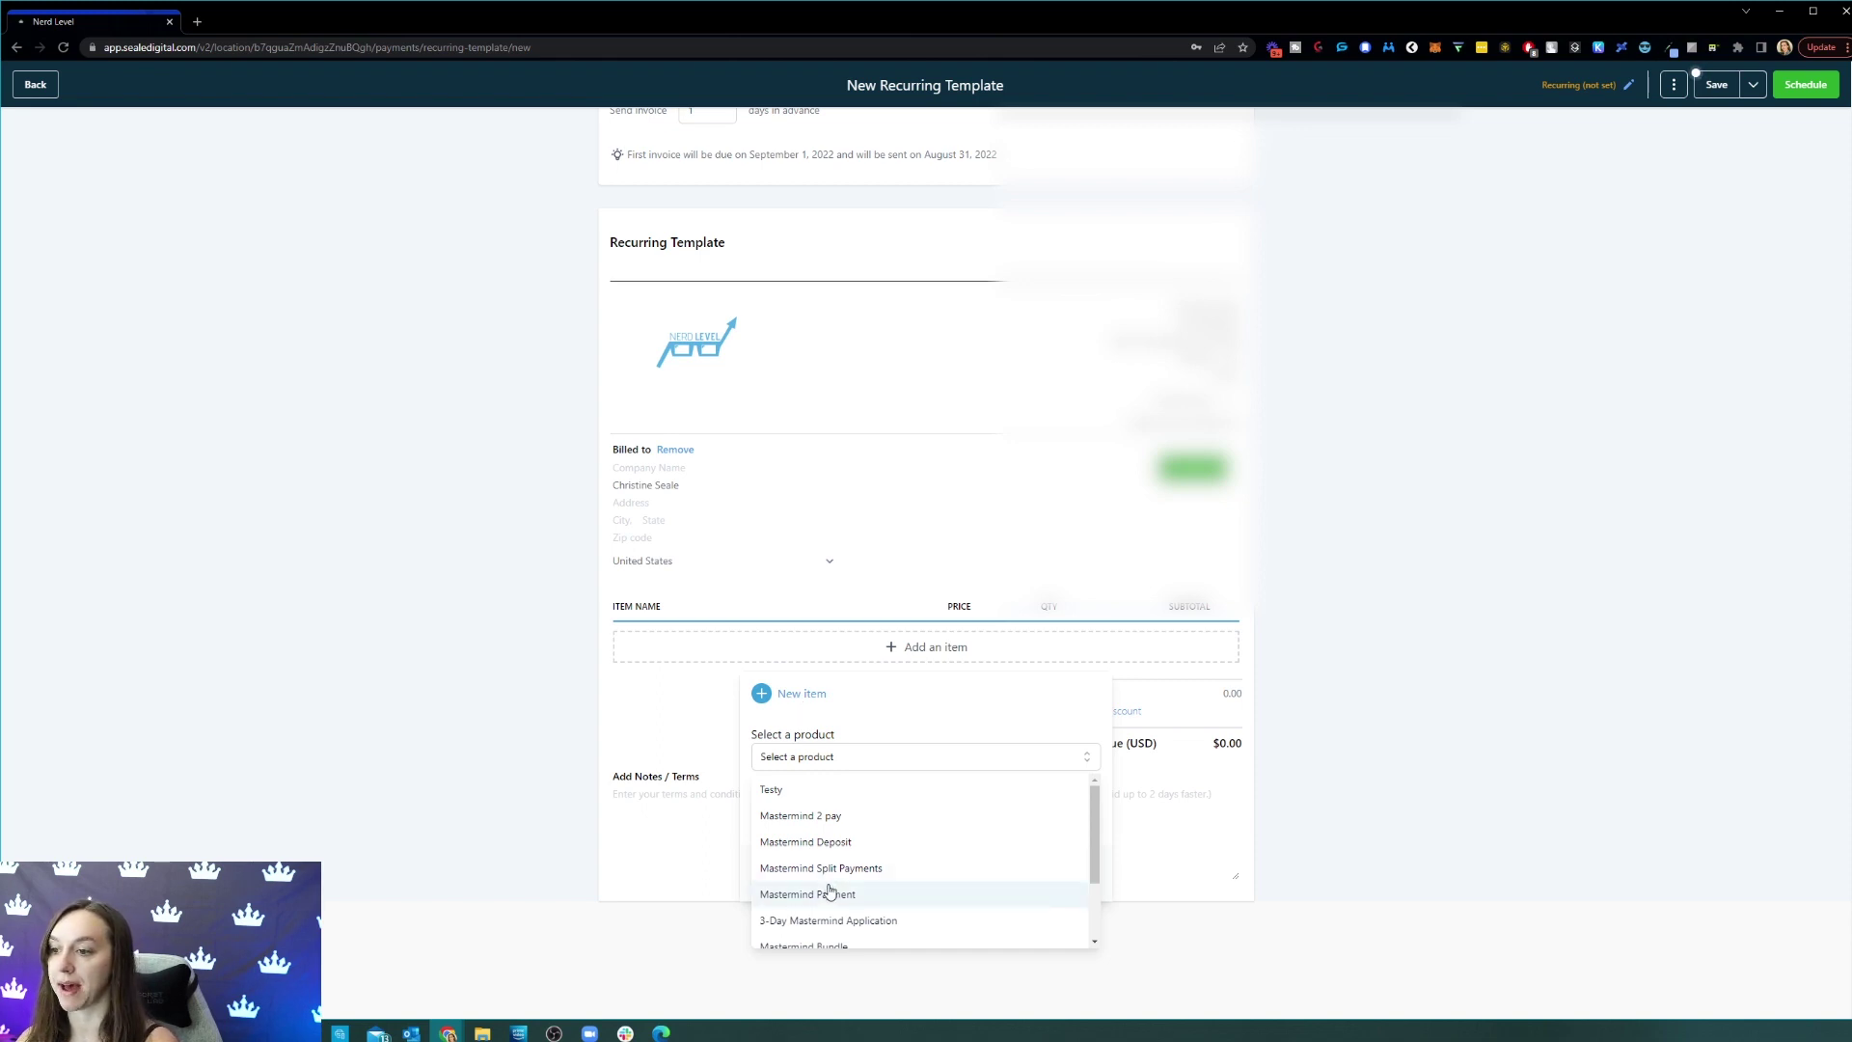
left_click(826, 816)
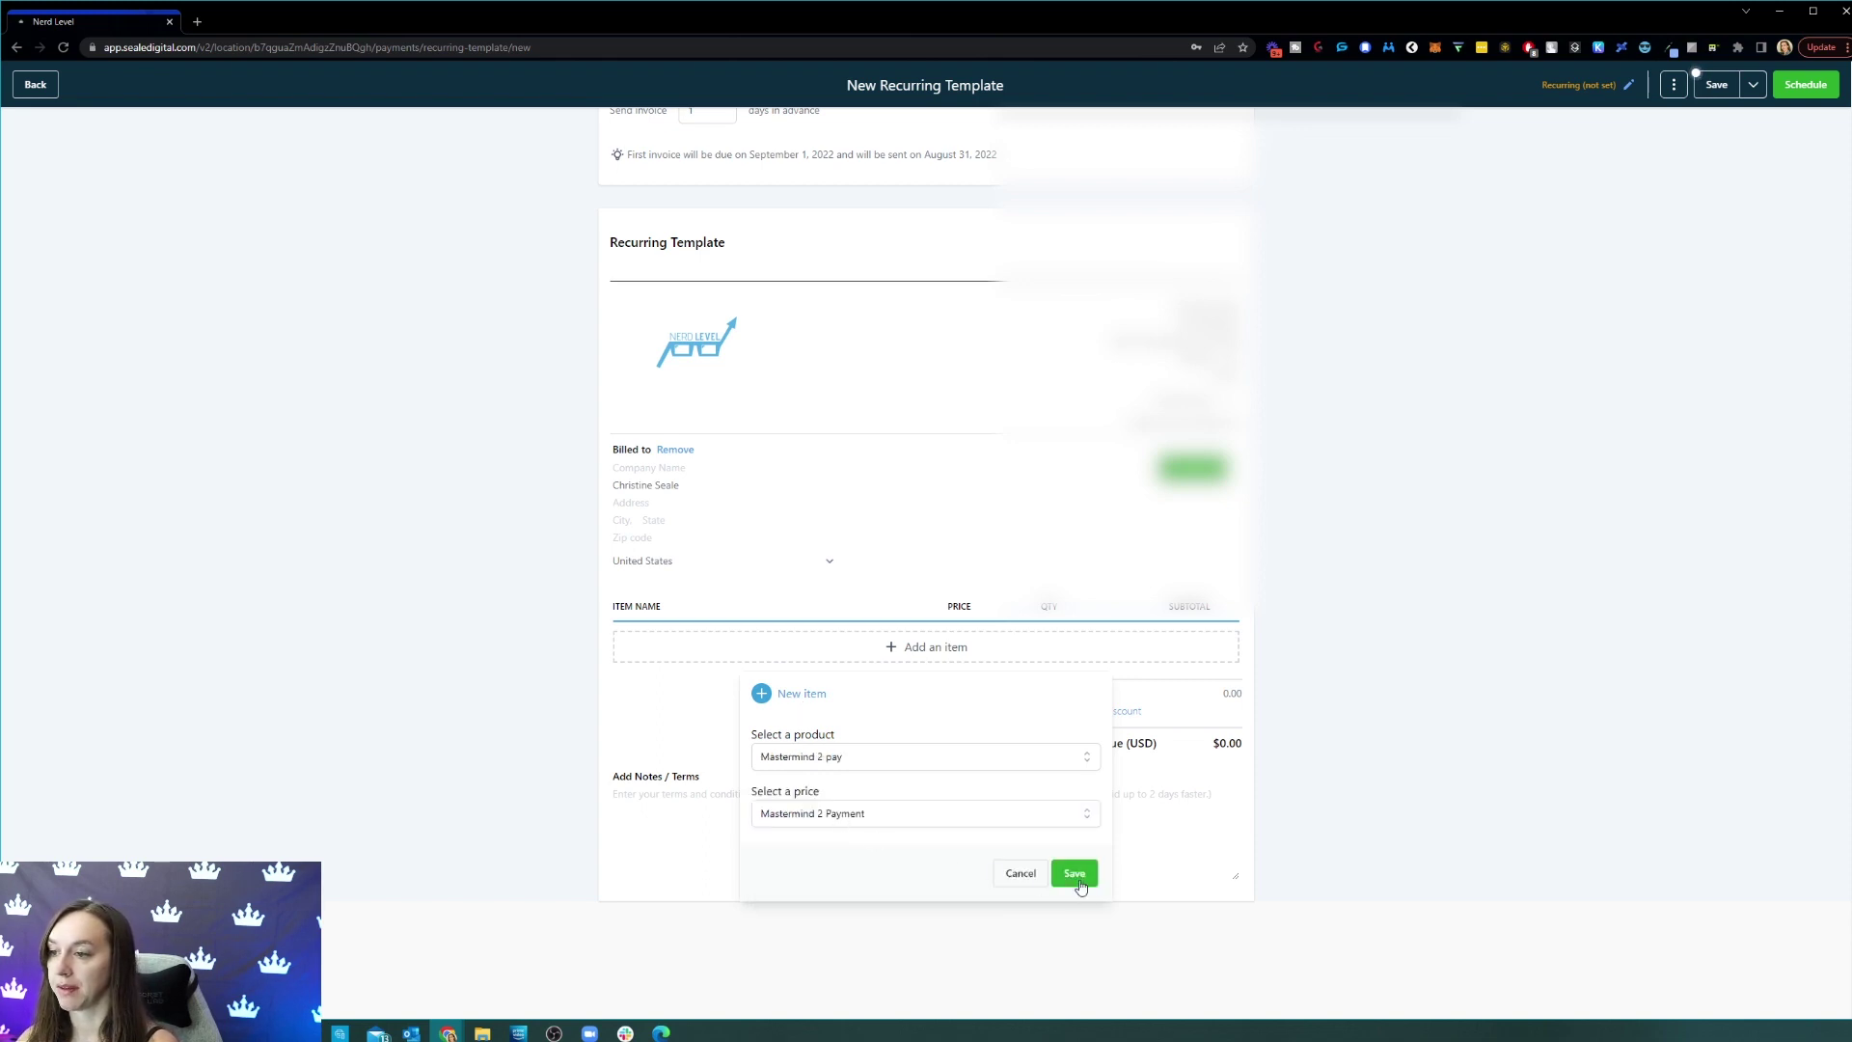
left_click(1075, 916)
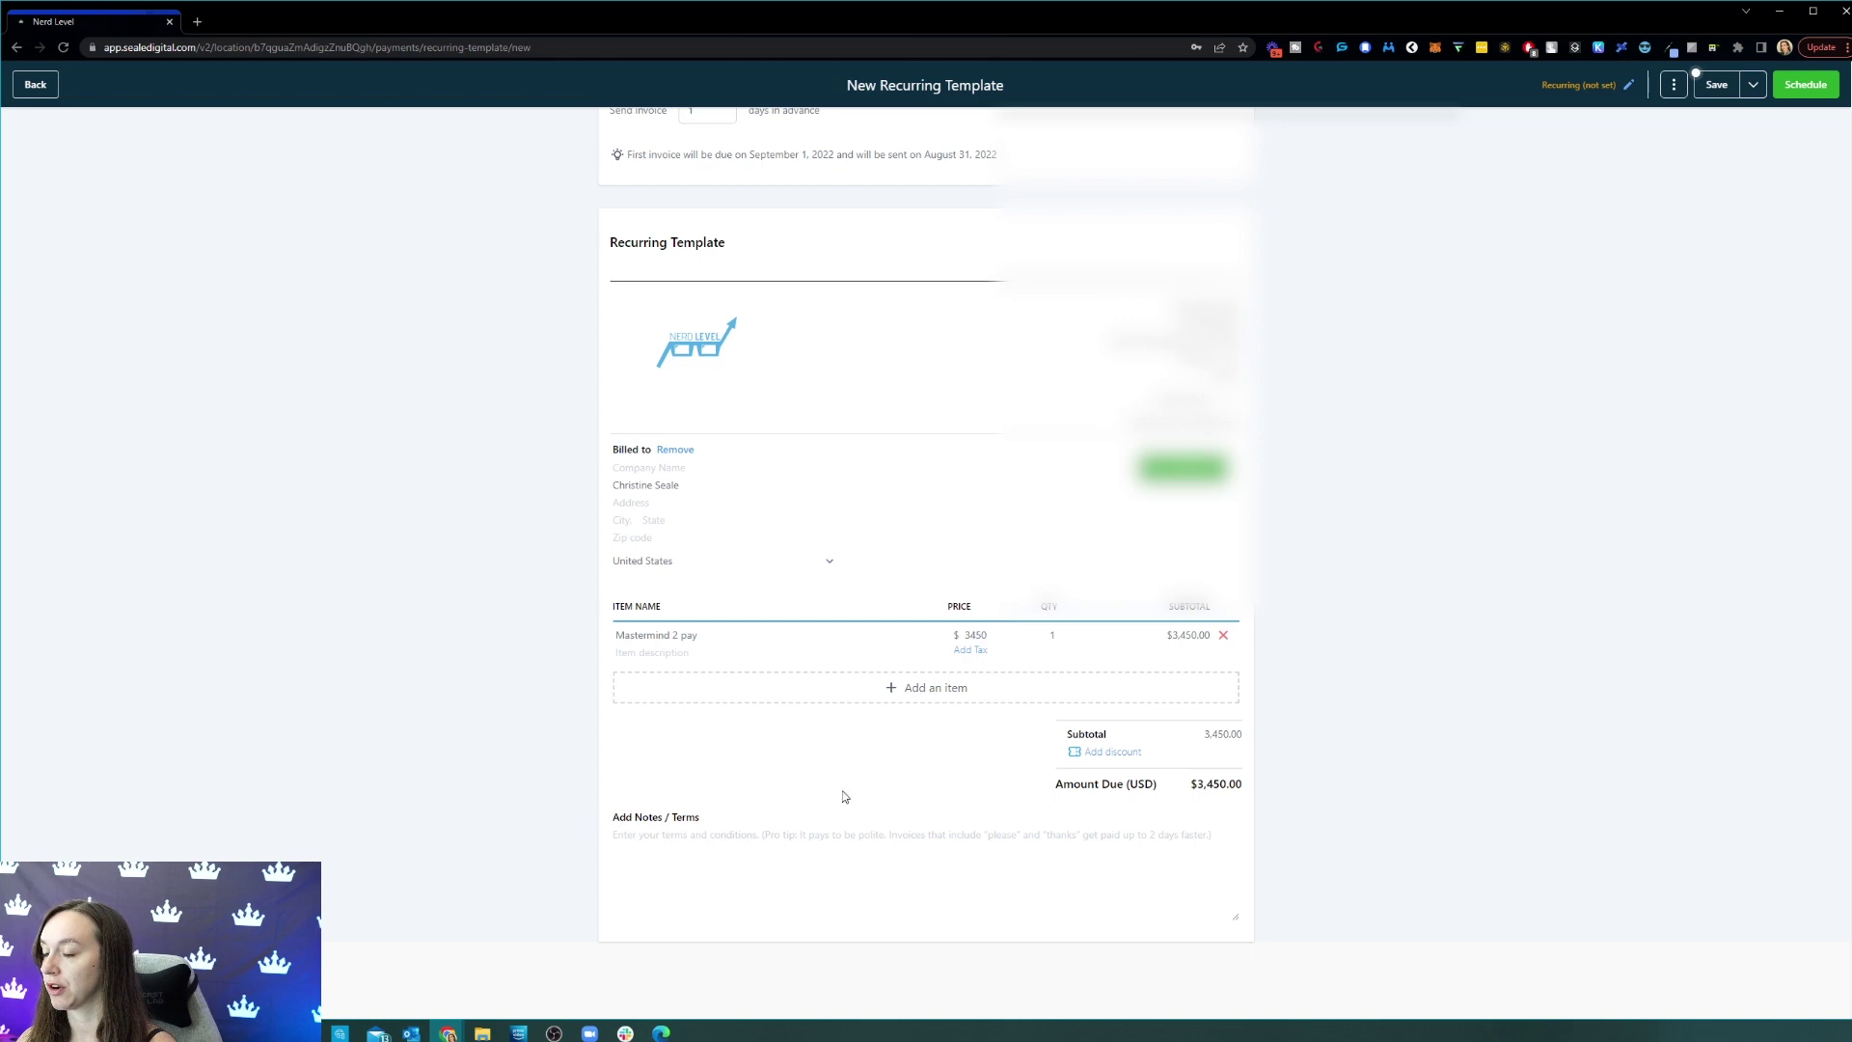
left_click(862, 692)
left_click(823, 799)
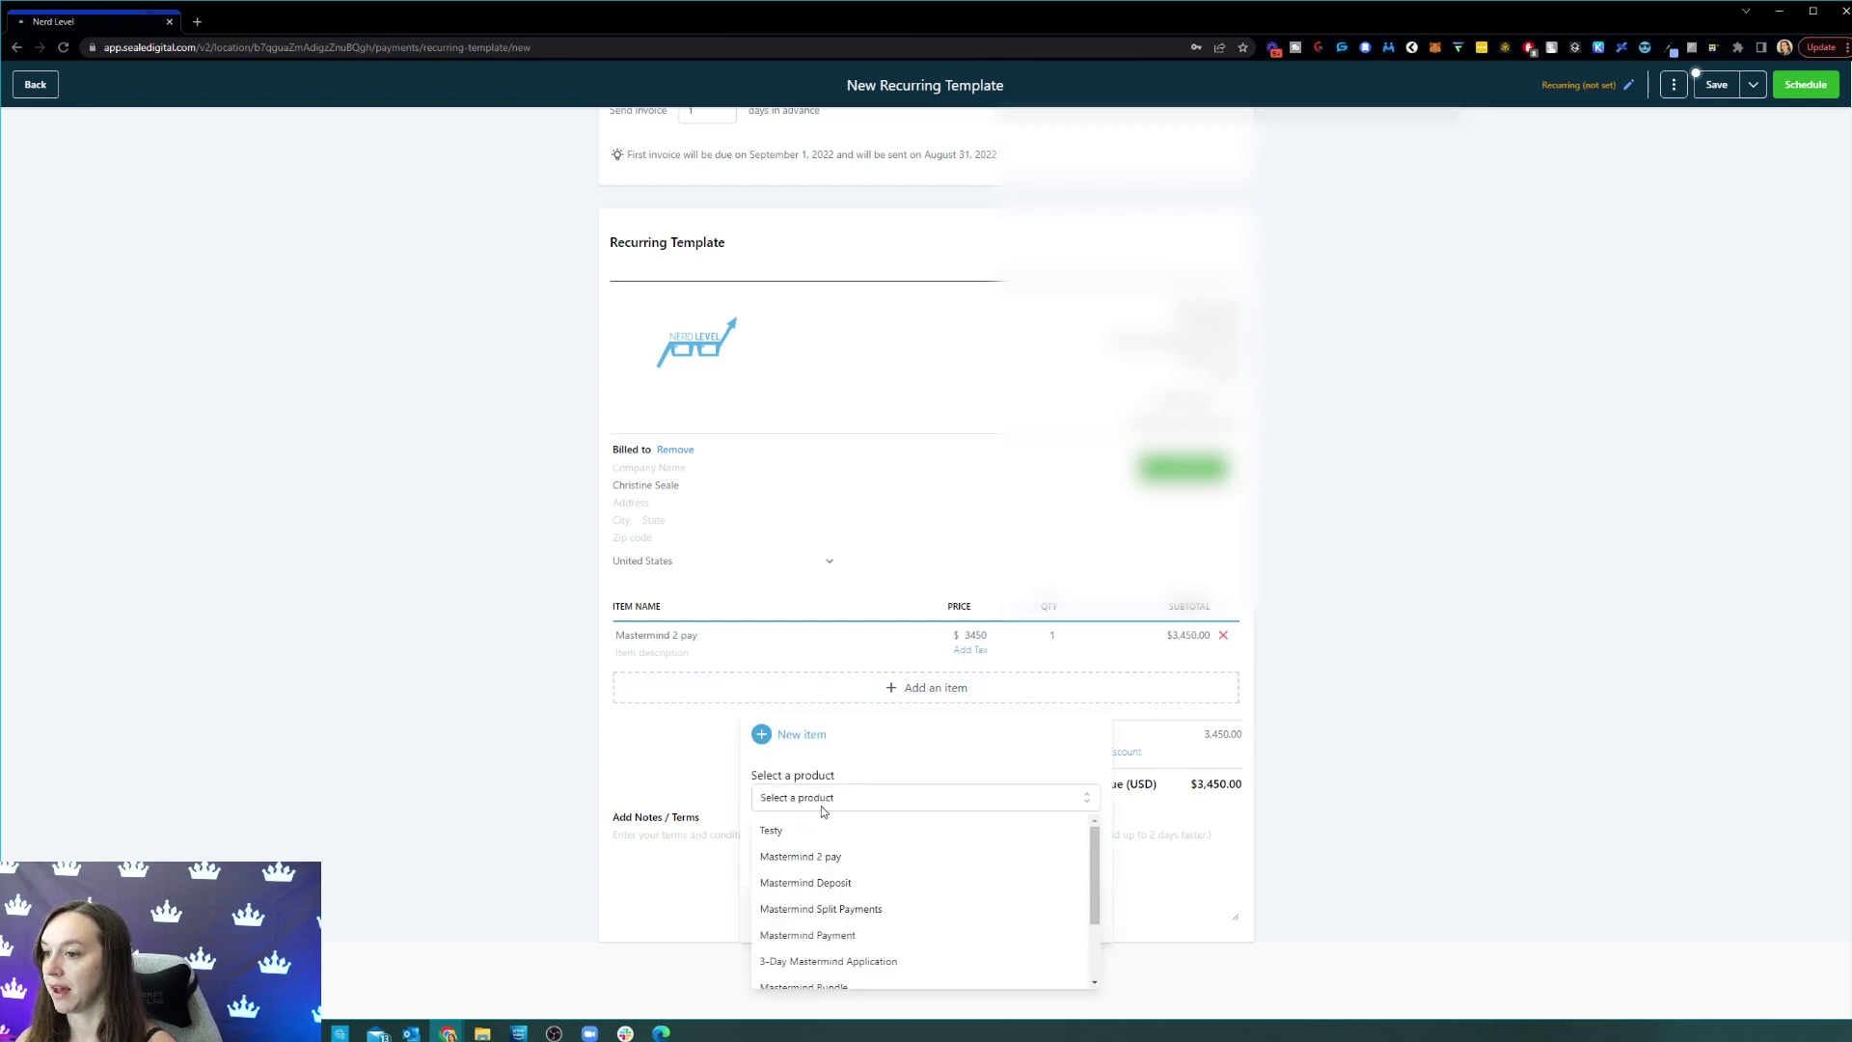
left_click(822, 835)
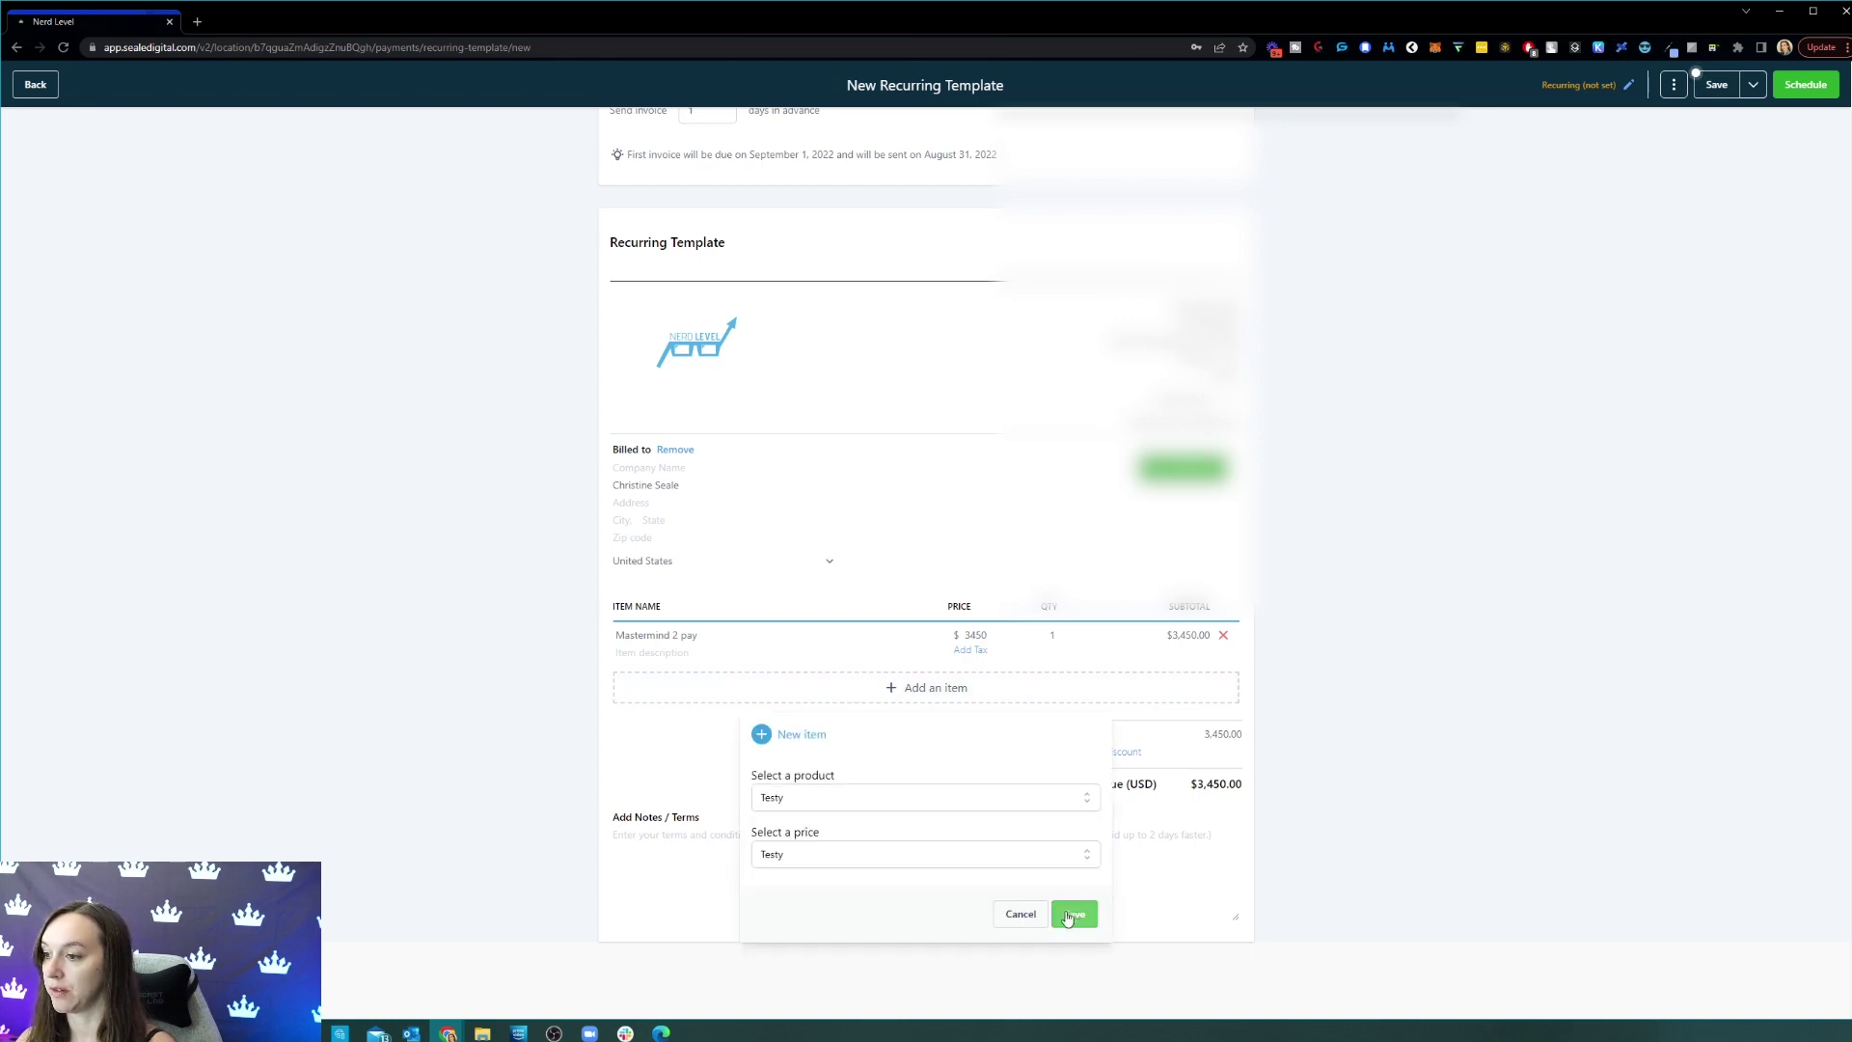
left_click(1073, 913)
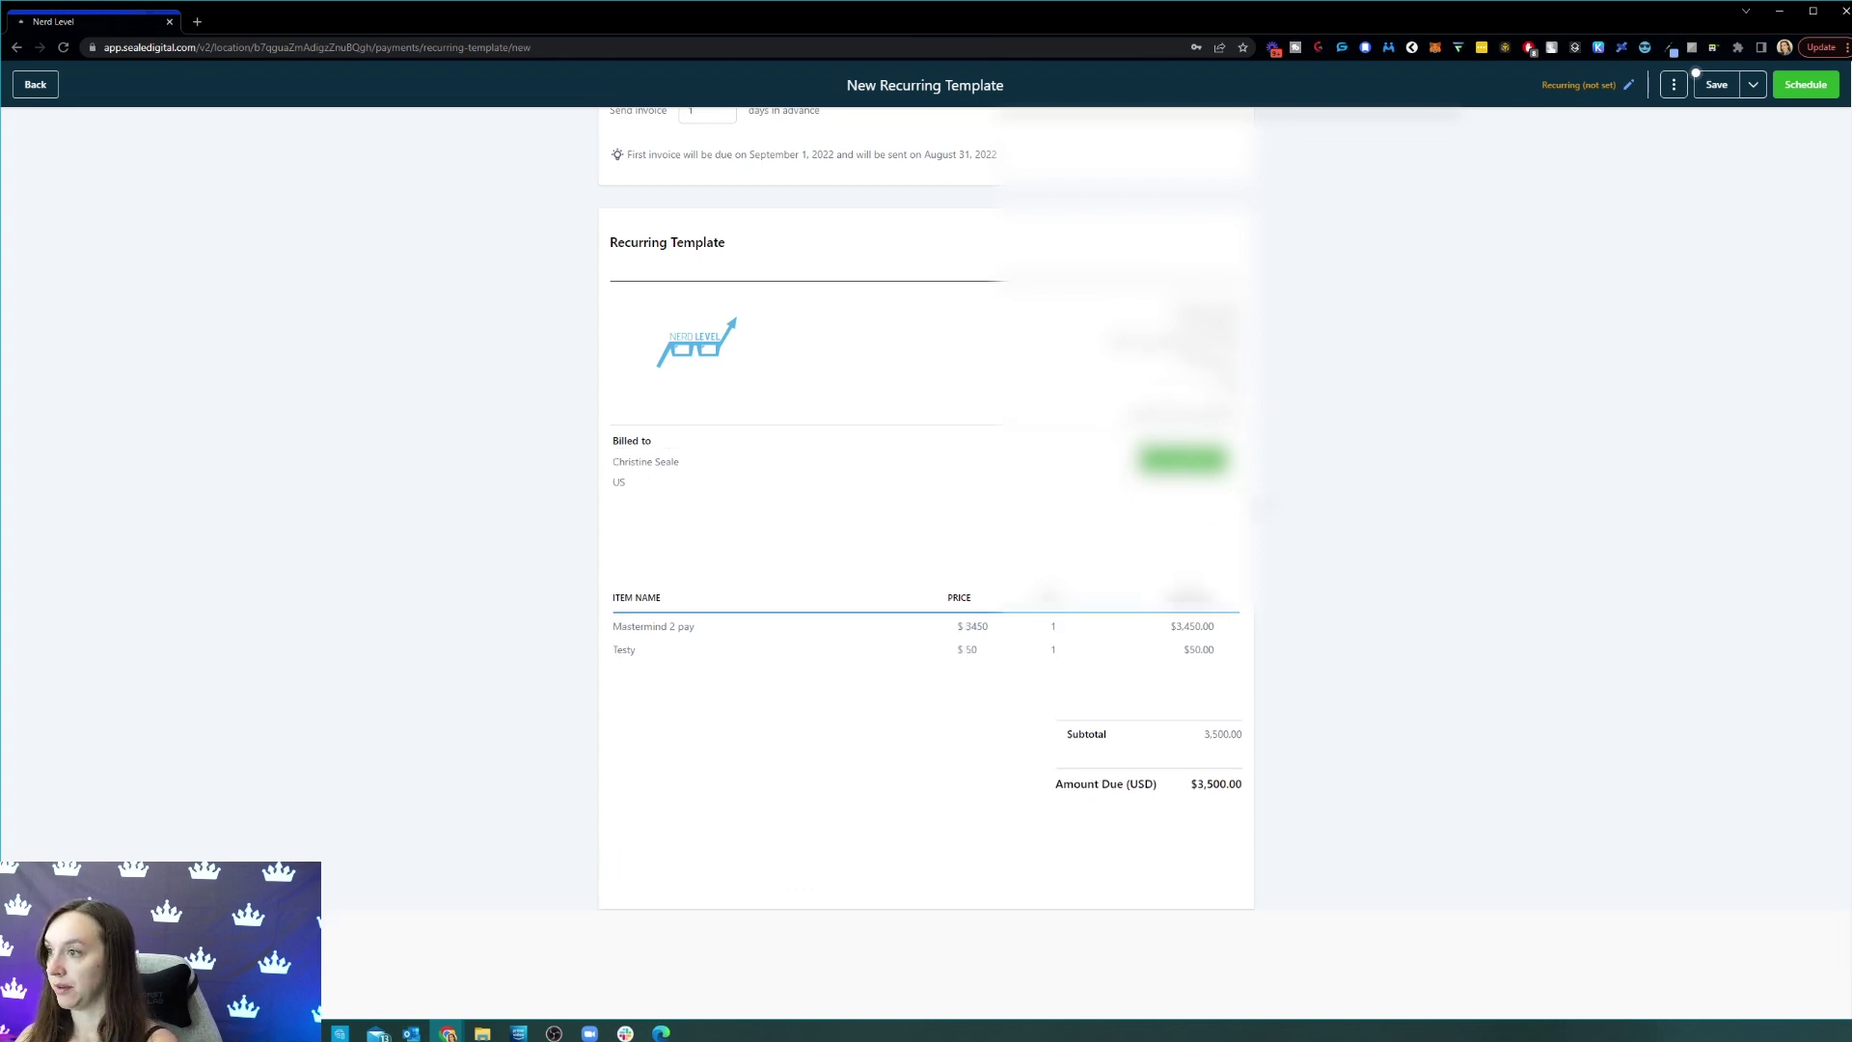
Save the template so its header reads Recurring every month with $3,500.00 due
scroll(1654, 328, "up", 2)
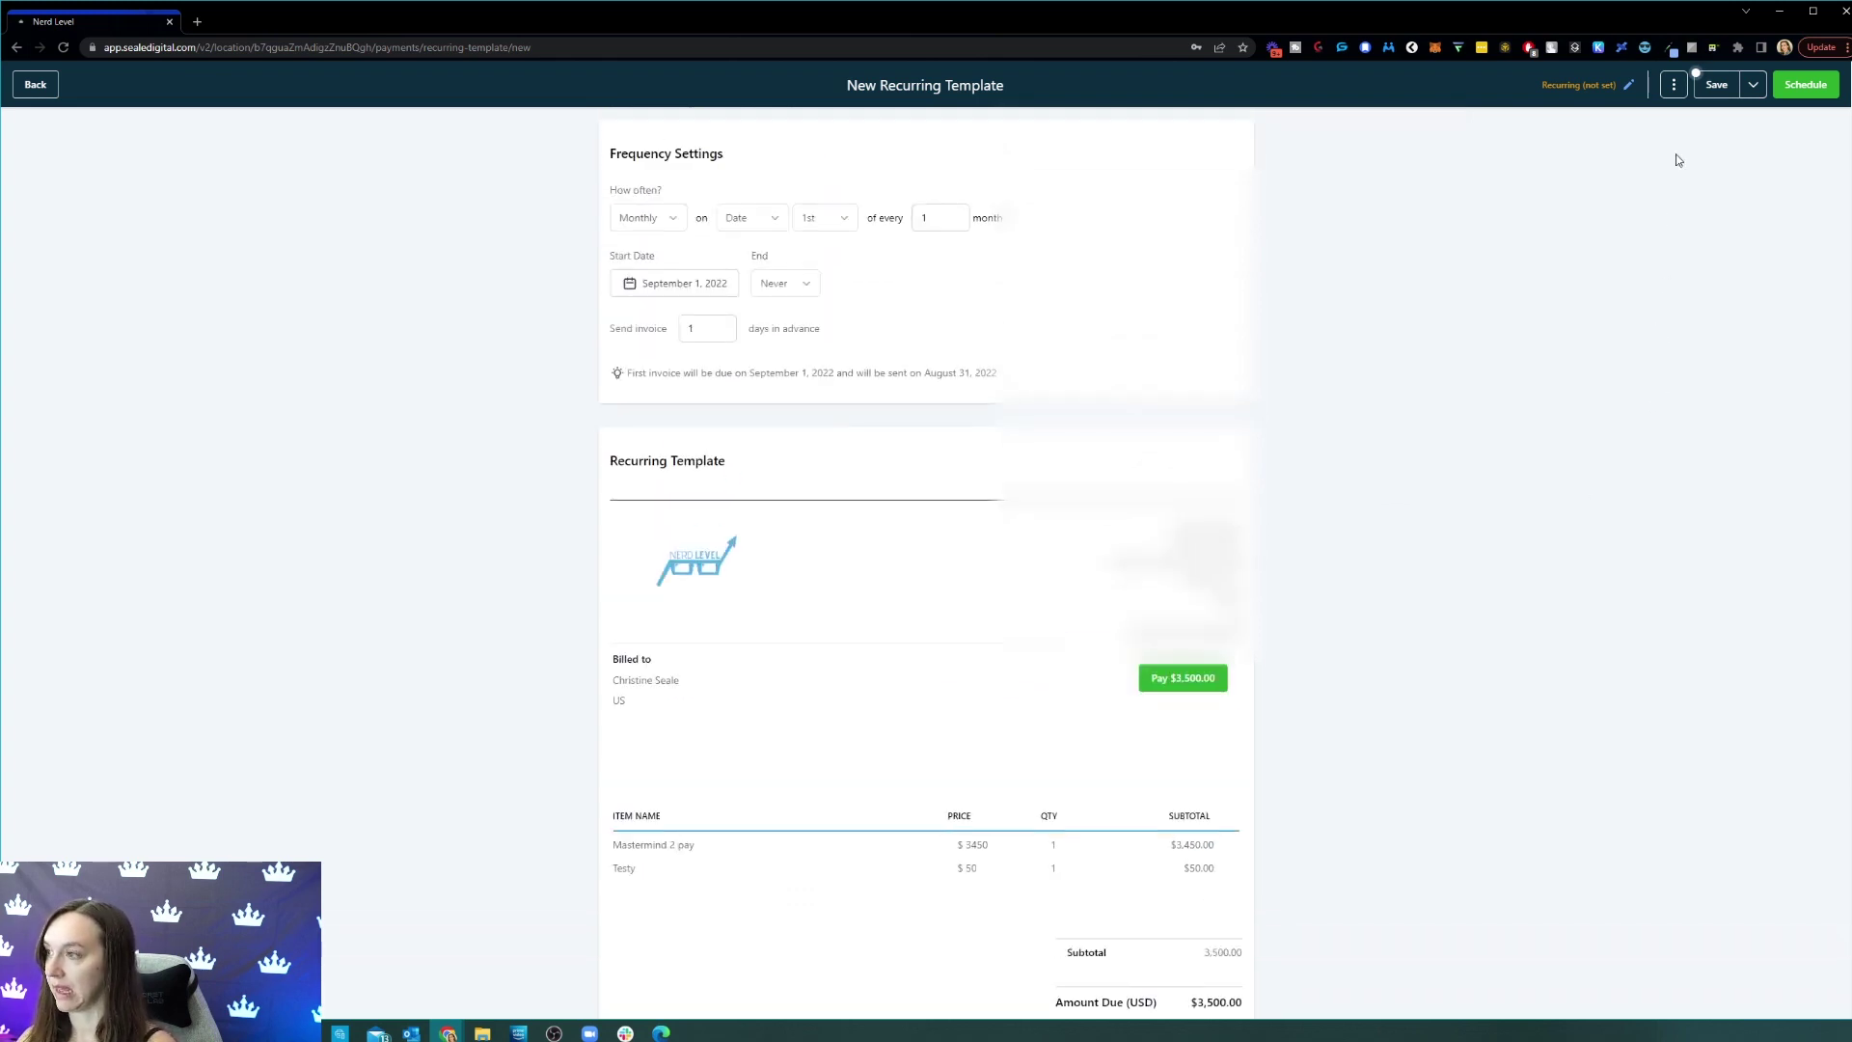
left_click(1674, 84)
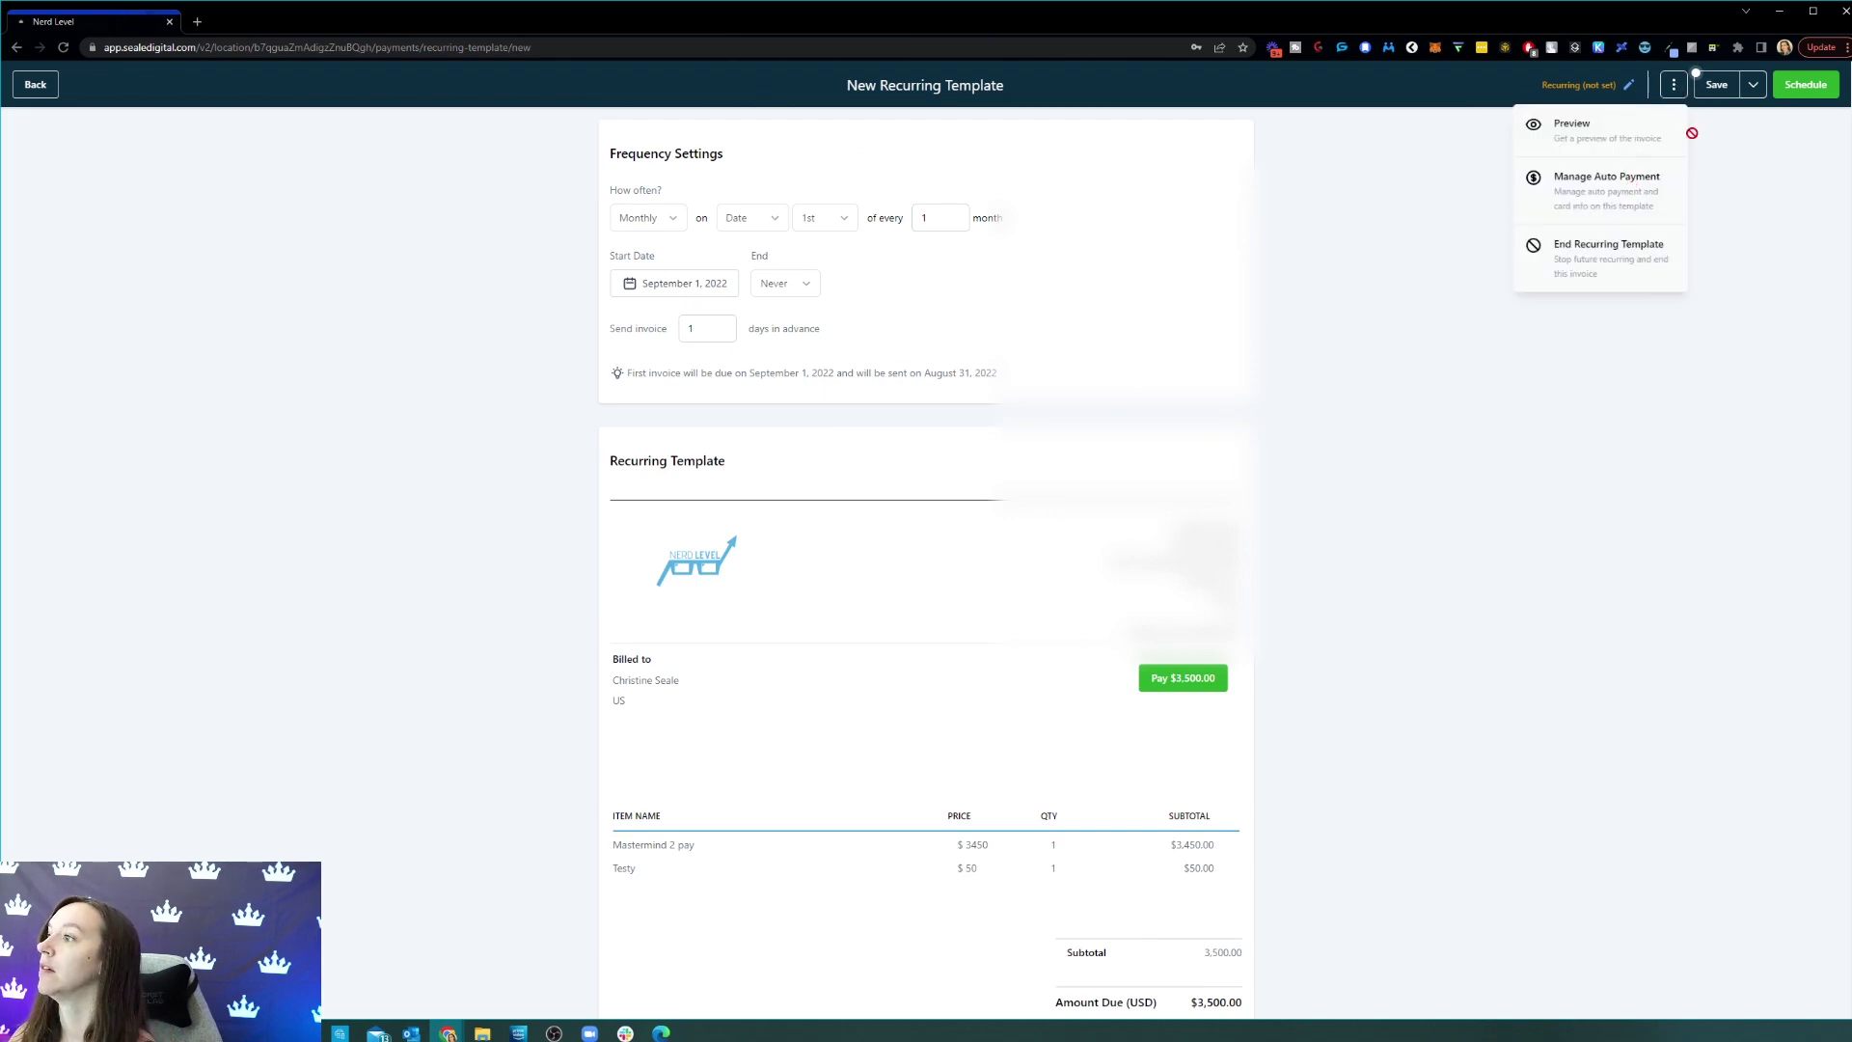
left_click(1717, 84)
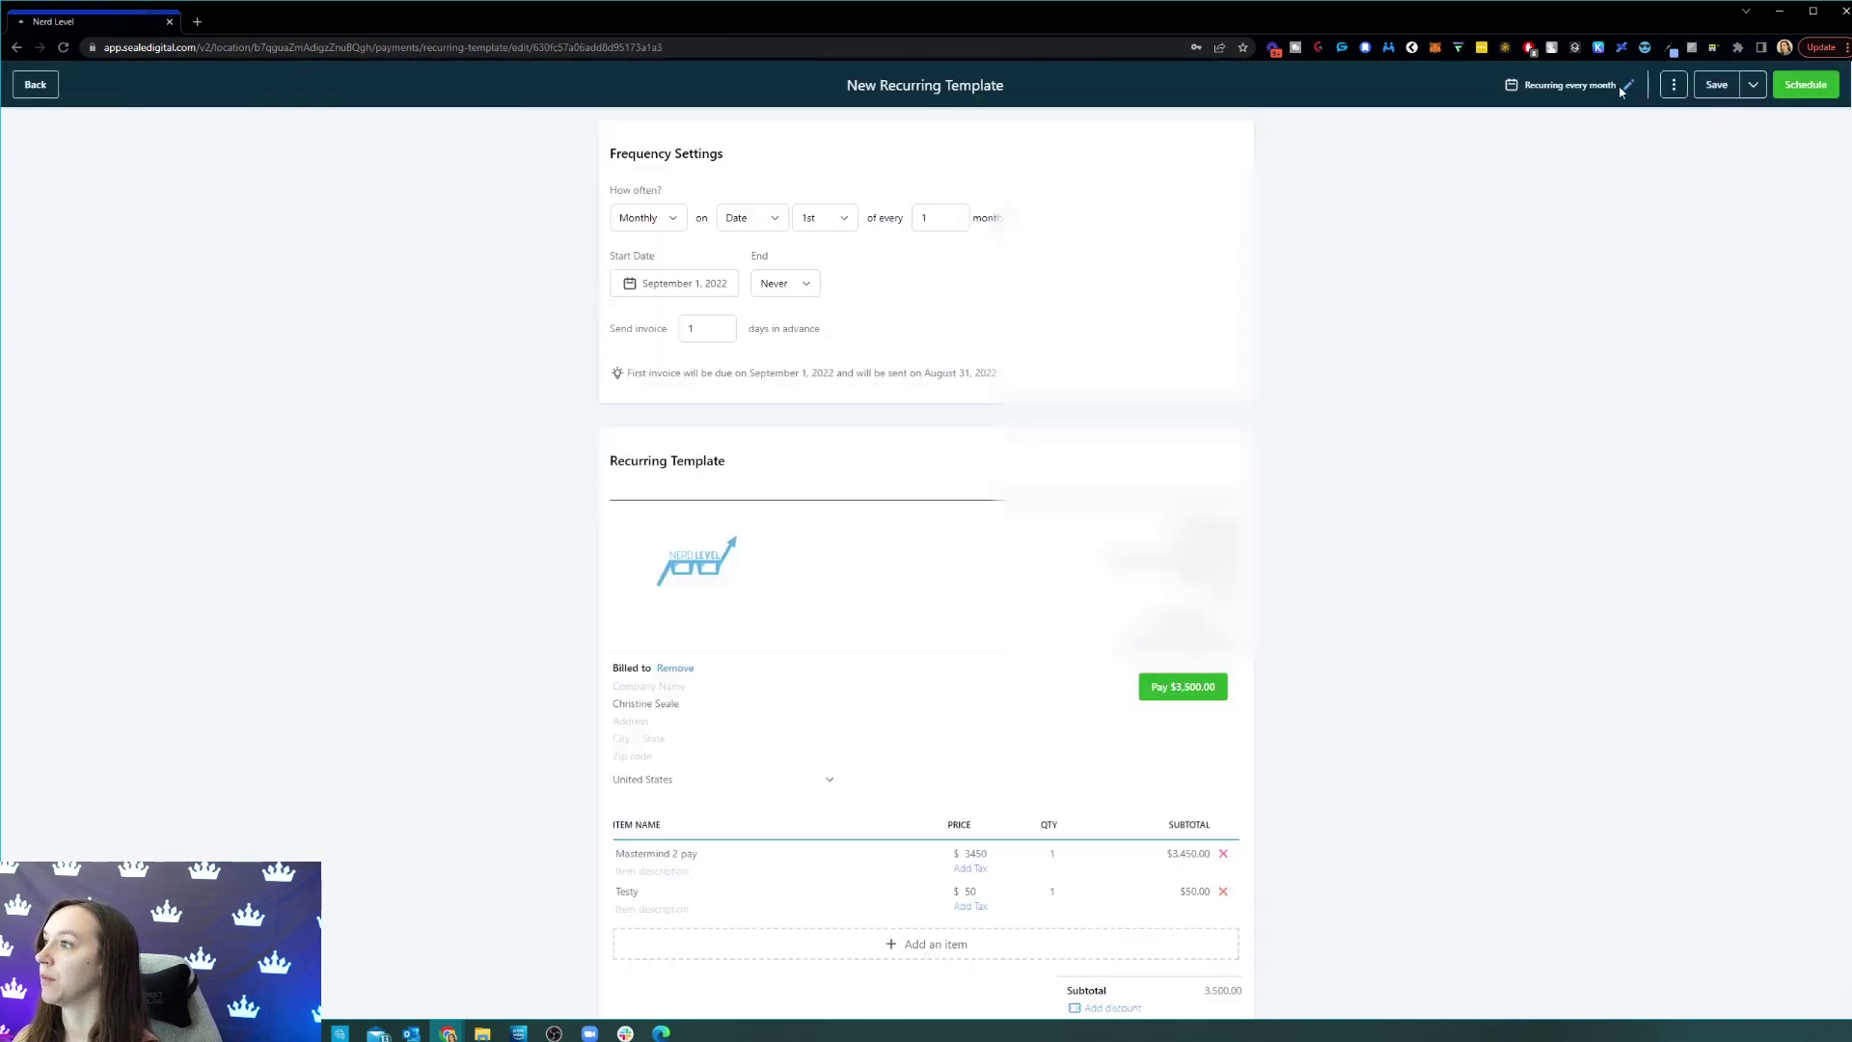
left_click_drag(1526, 85, 1603, 85)
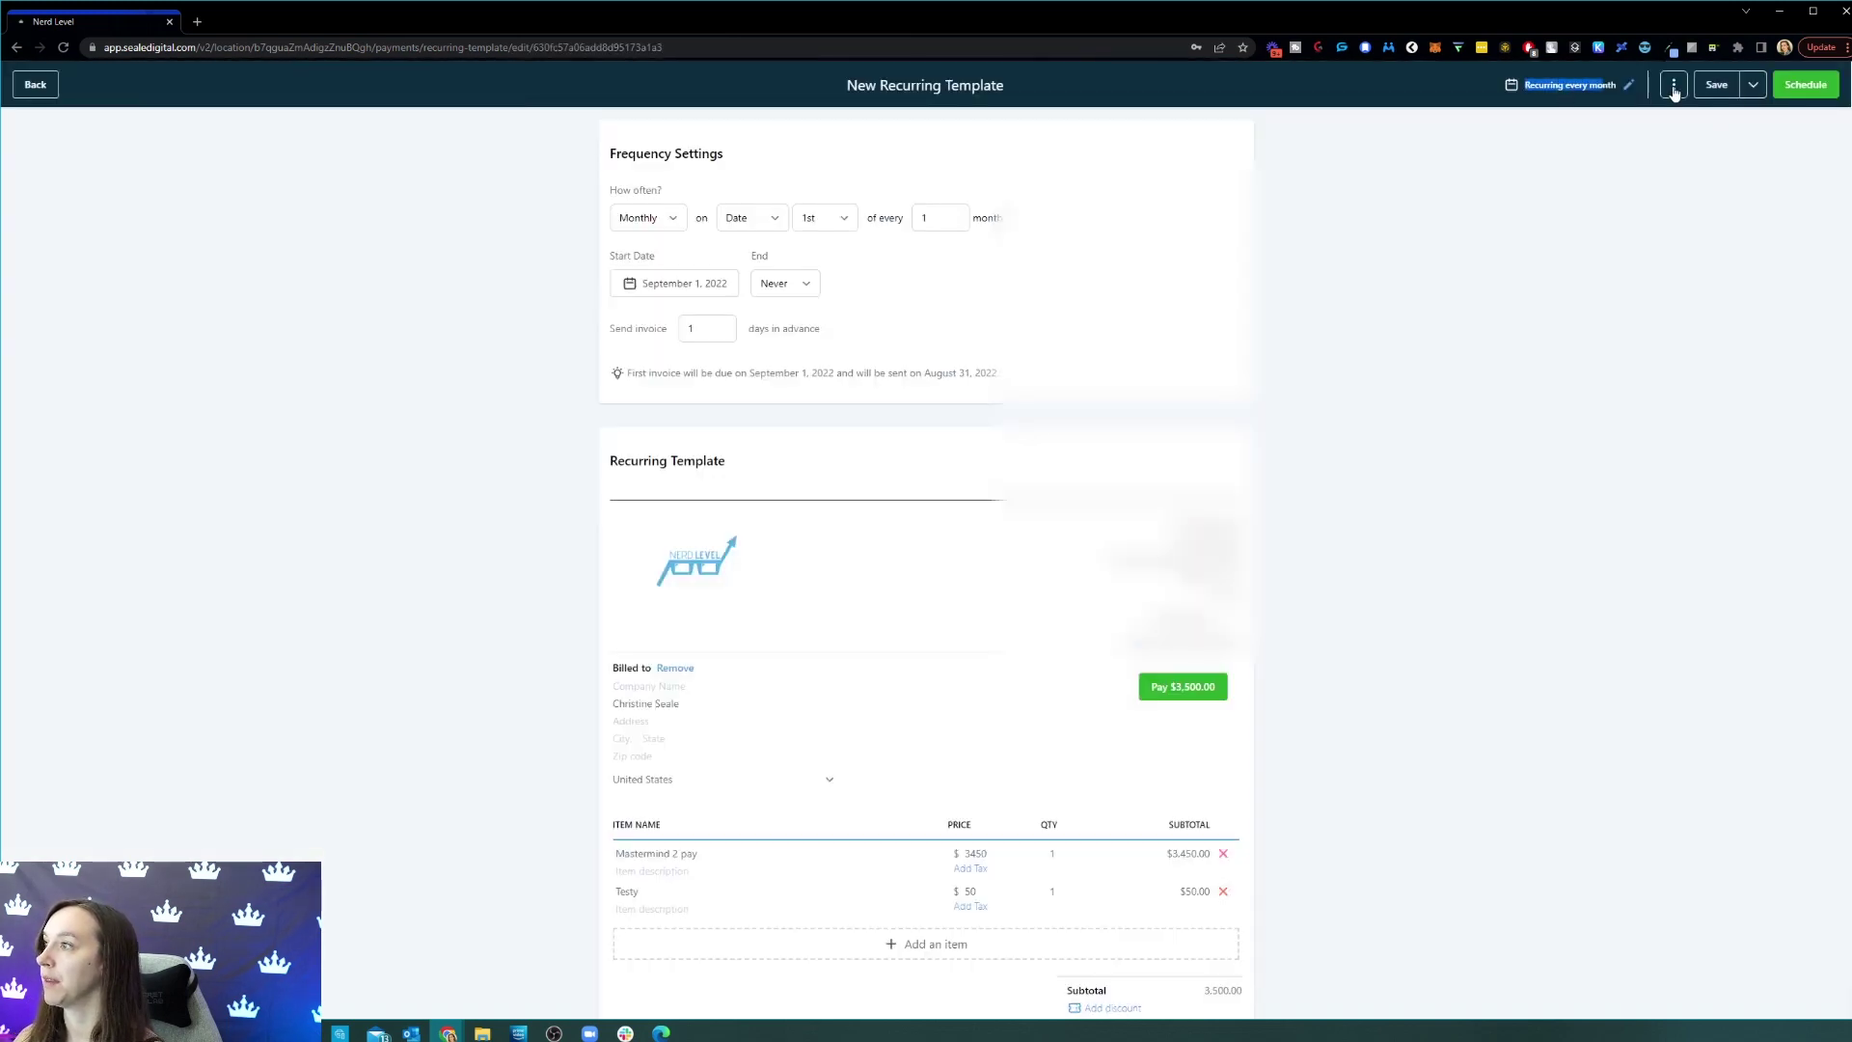
left_click(1674, 85)
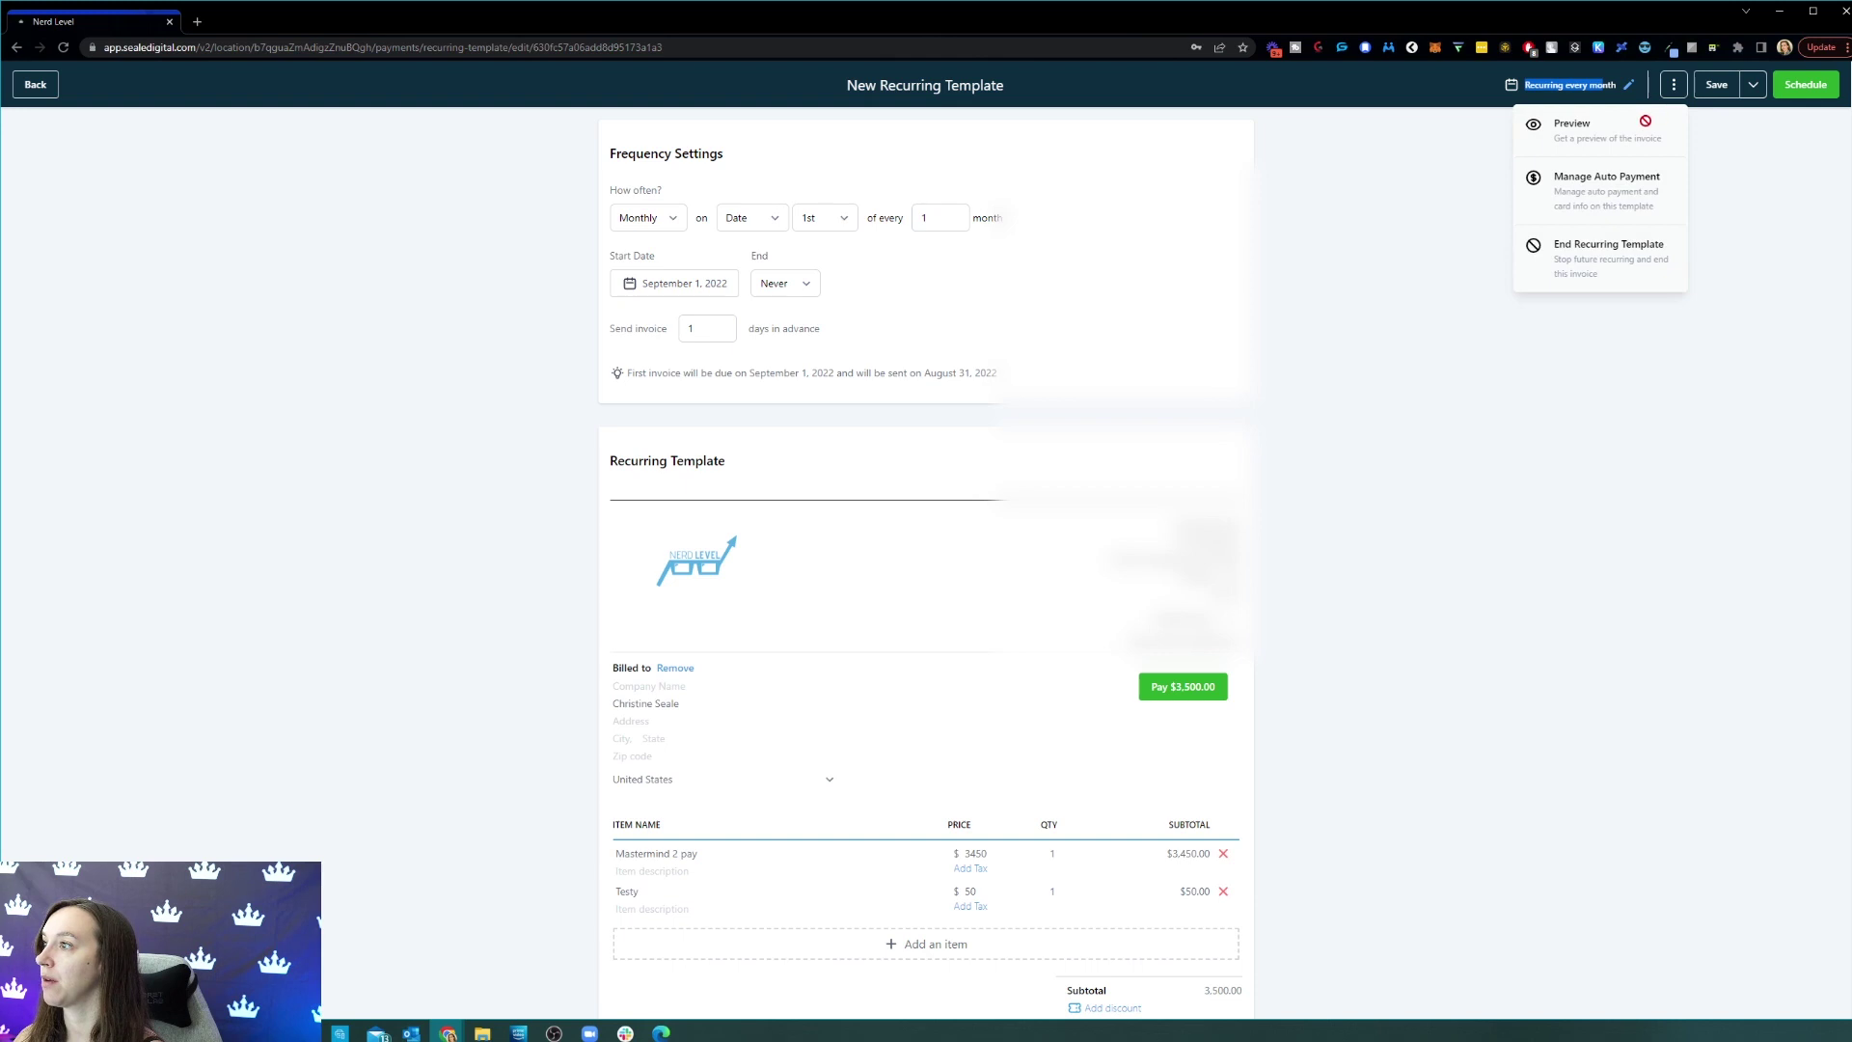
left_click(1762, 86)
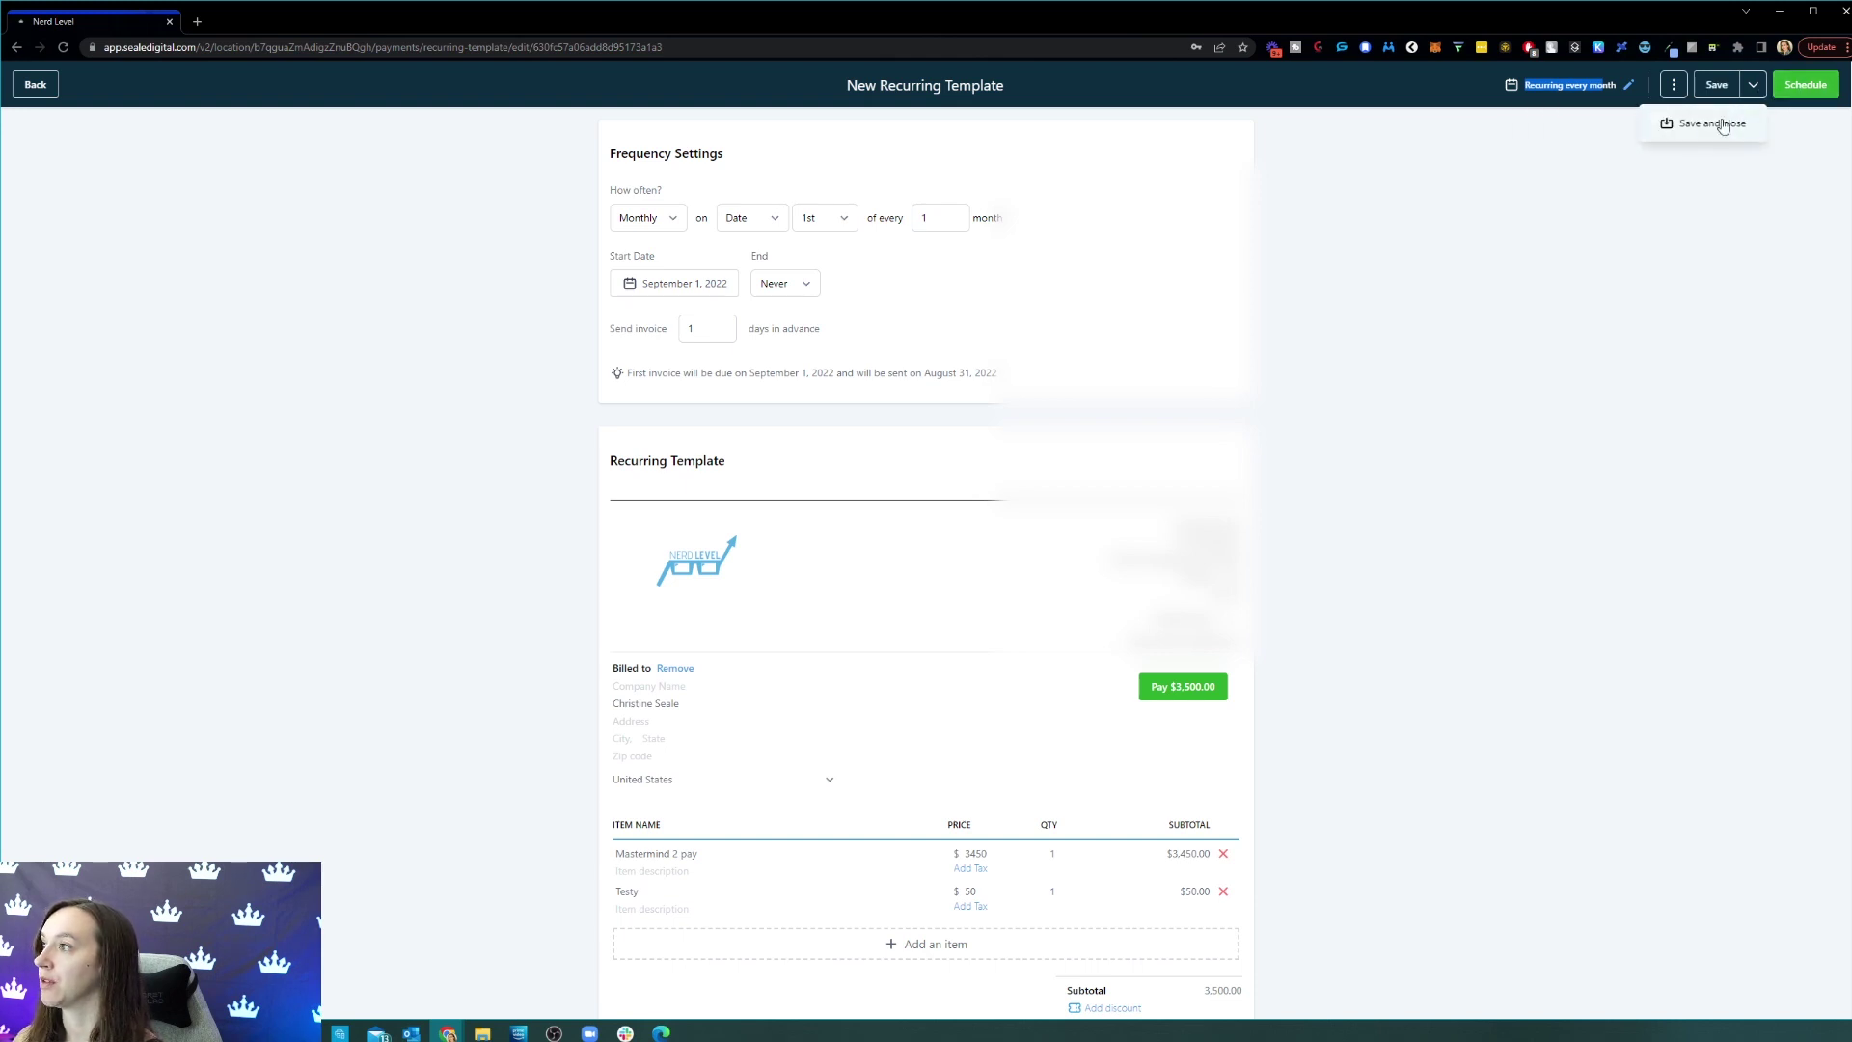
left_click(1782, 271)
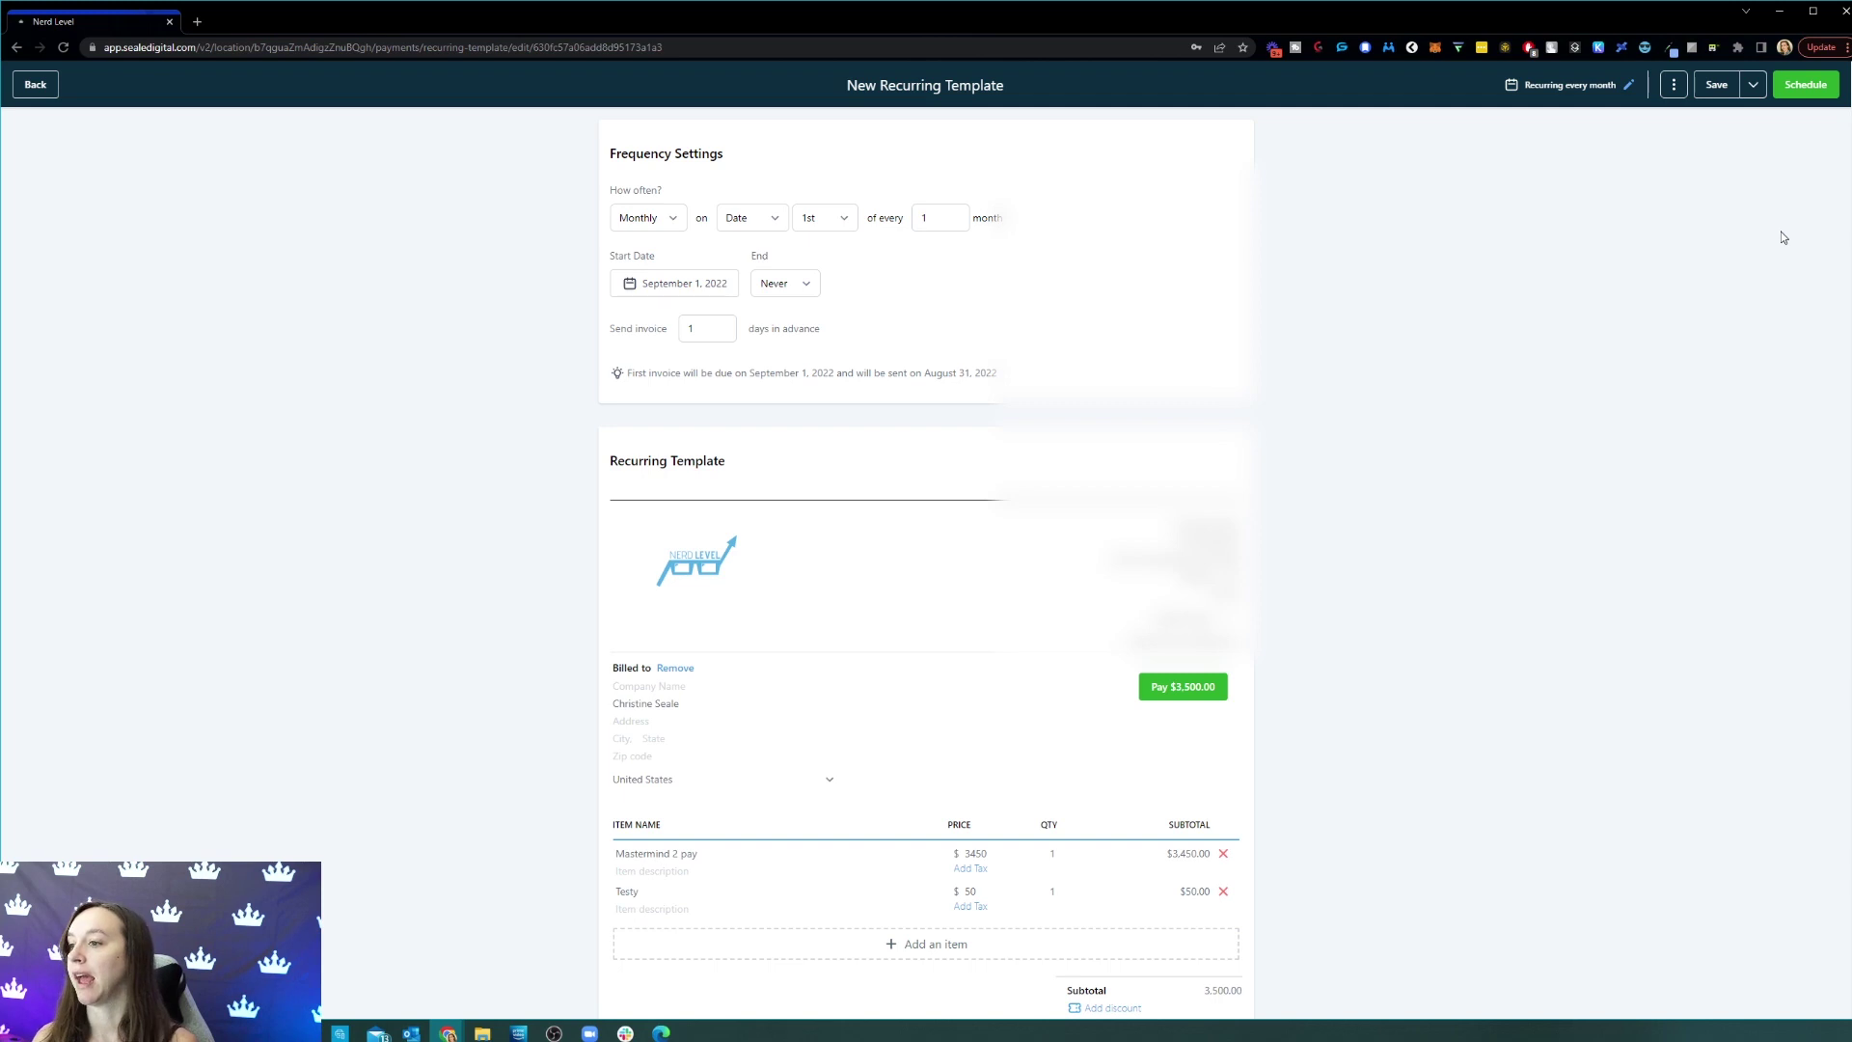
scroll(1529, 216, "down", 3)
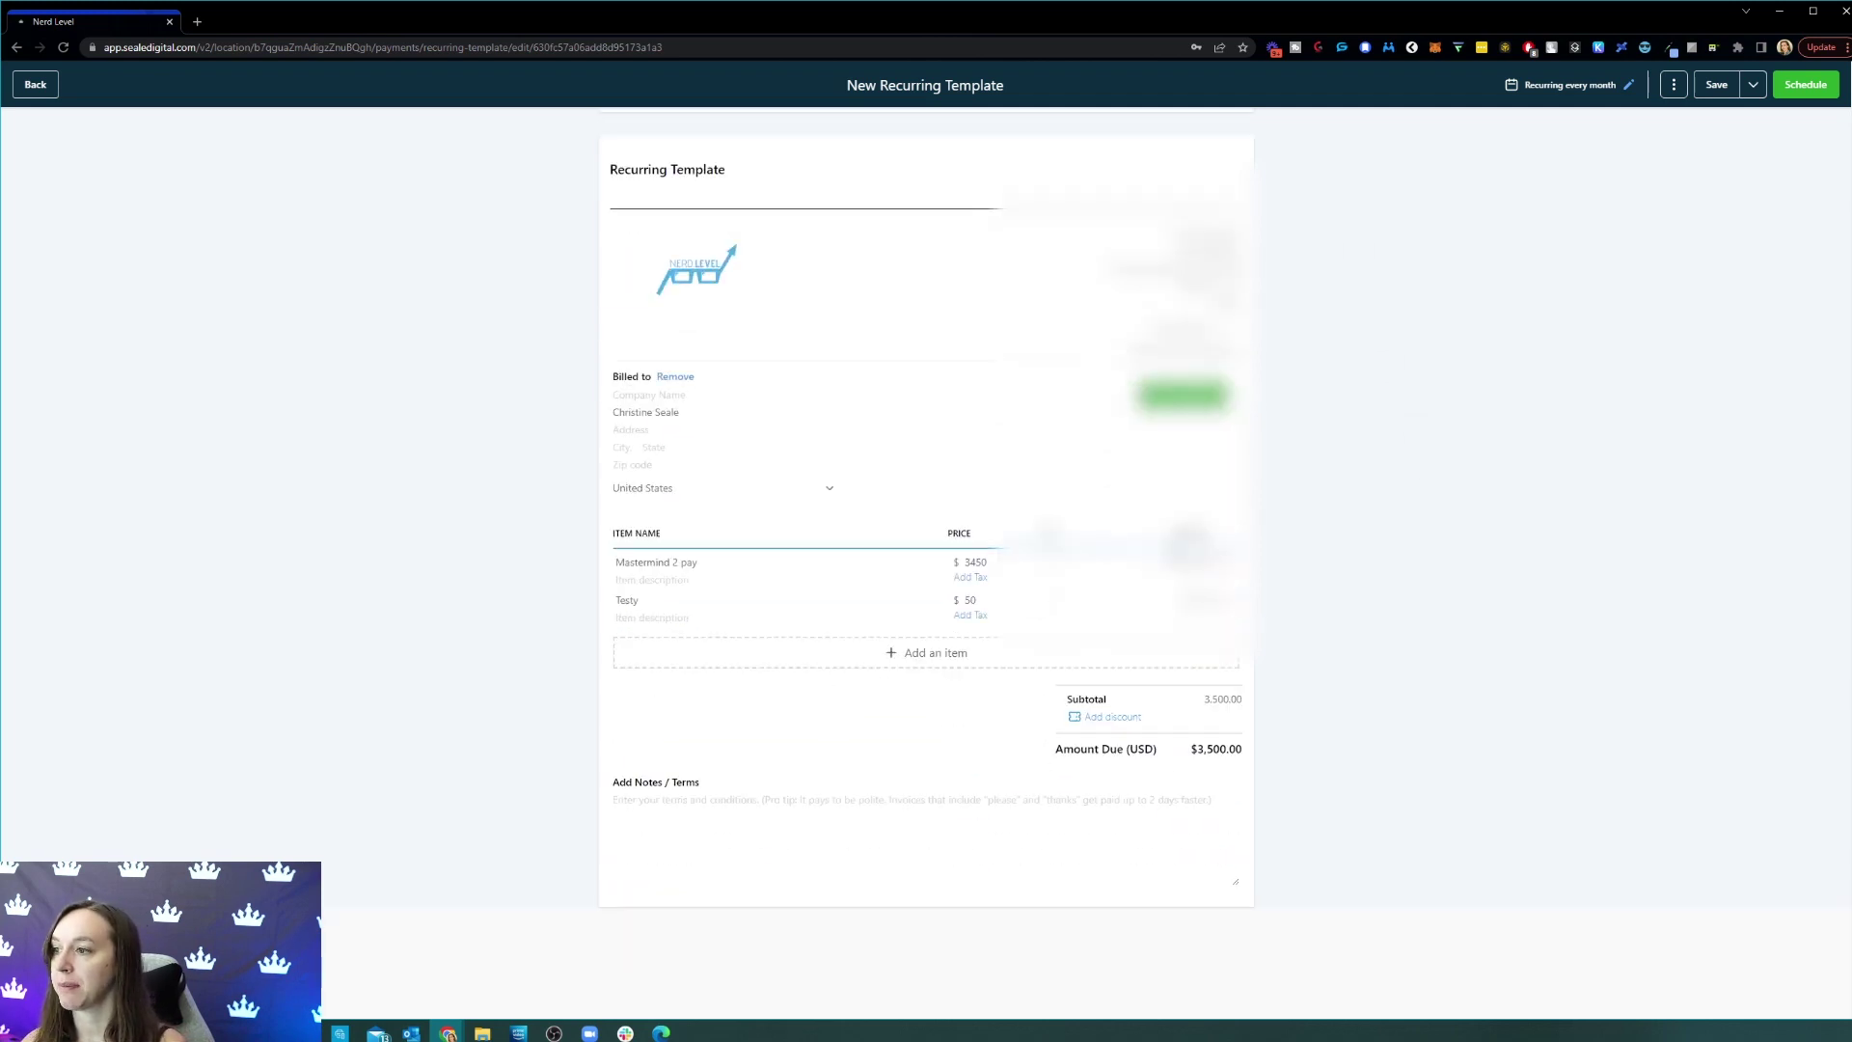
scroll(810, 587, "up", 3)
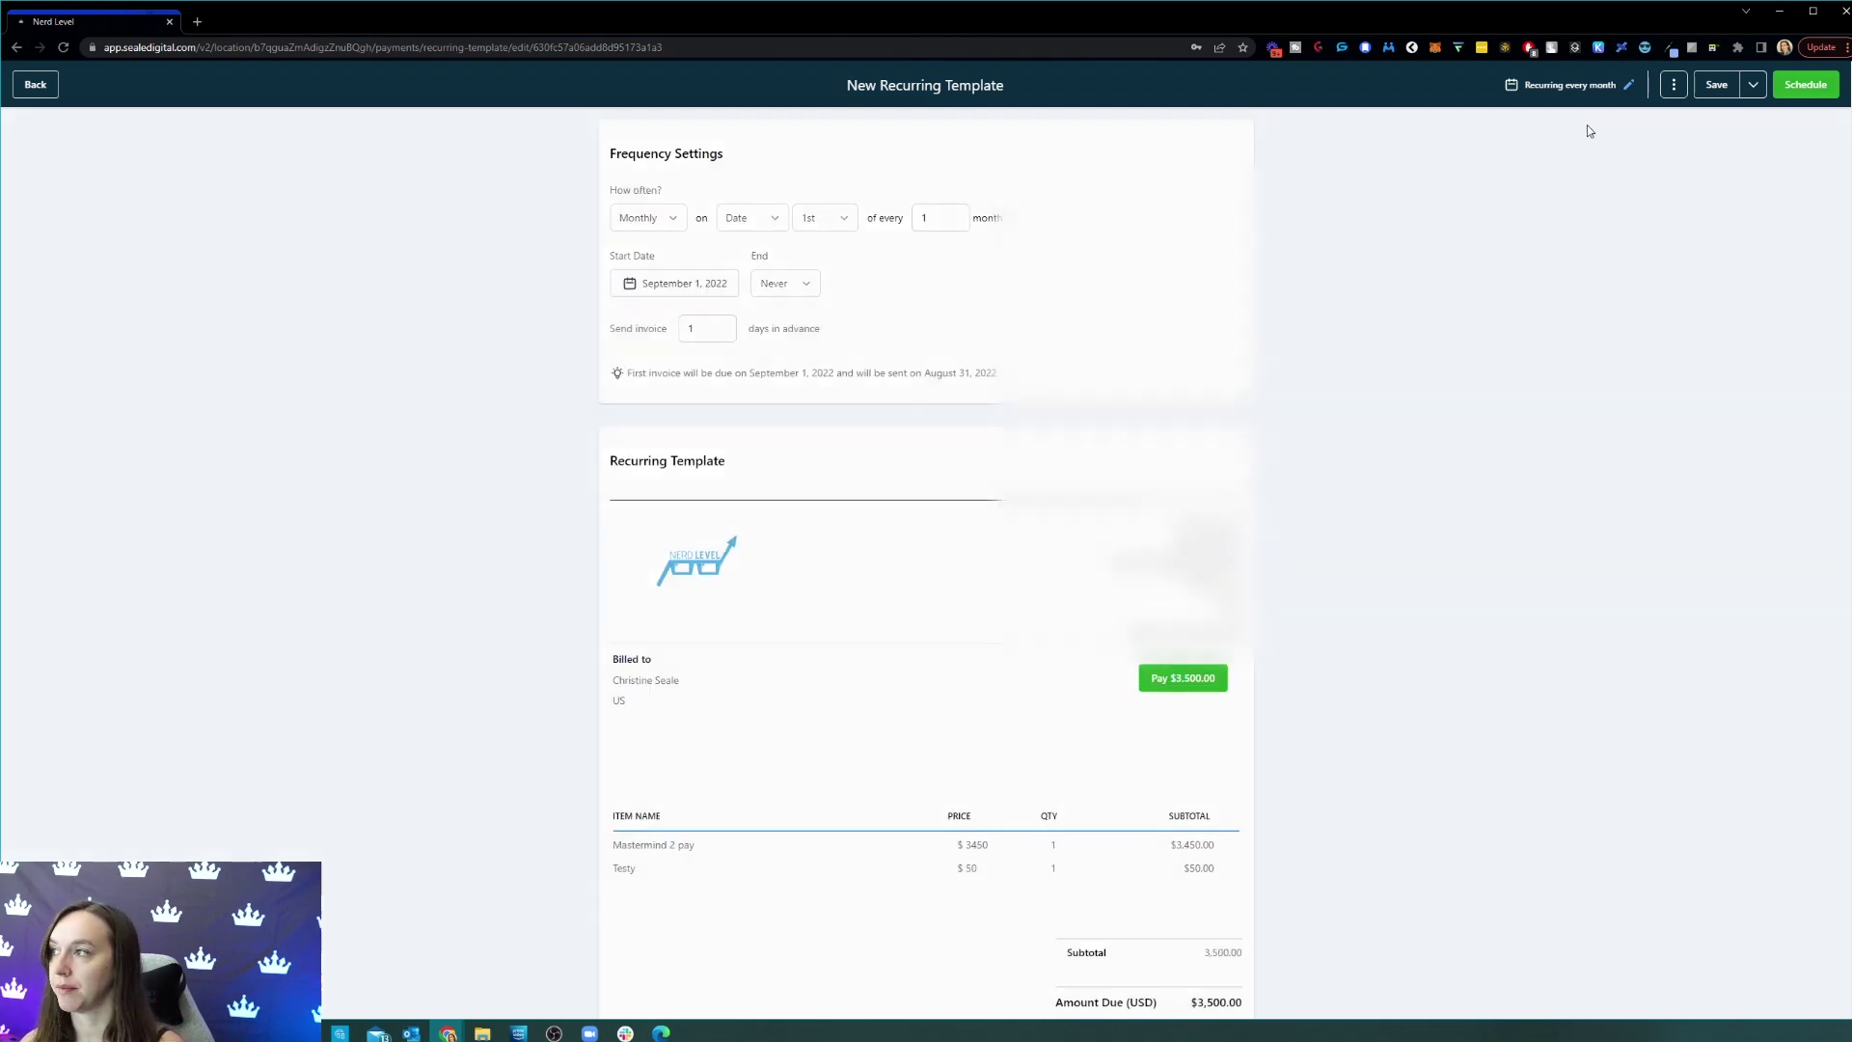
left_click(1672, 89)
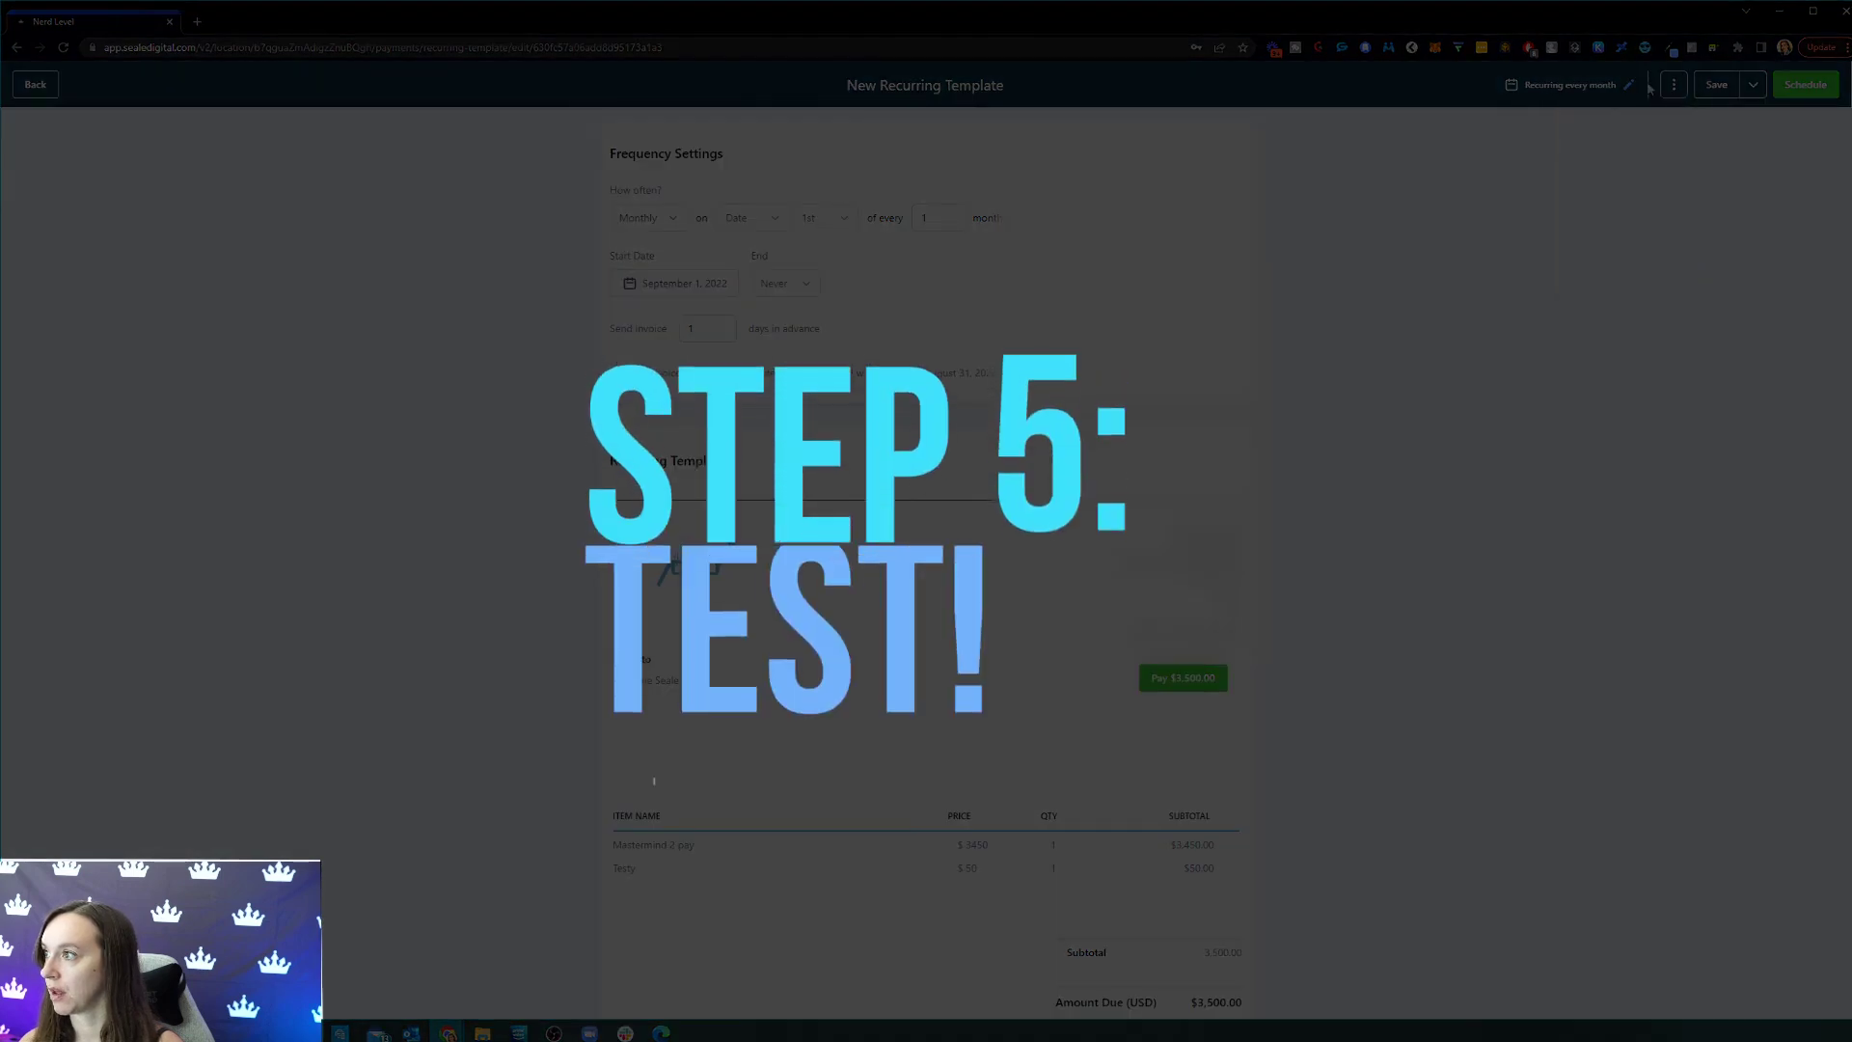
Bring up the Schedule Invoice dialog, sending by email and text with $3,500.00 auto payment
scroll(1630, 94, "down", 3)
left_click(1674, 86)
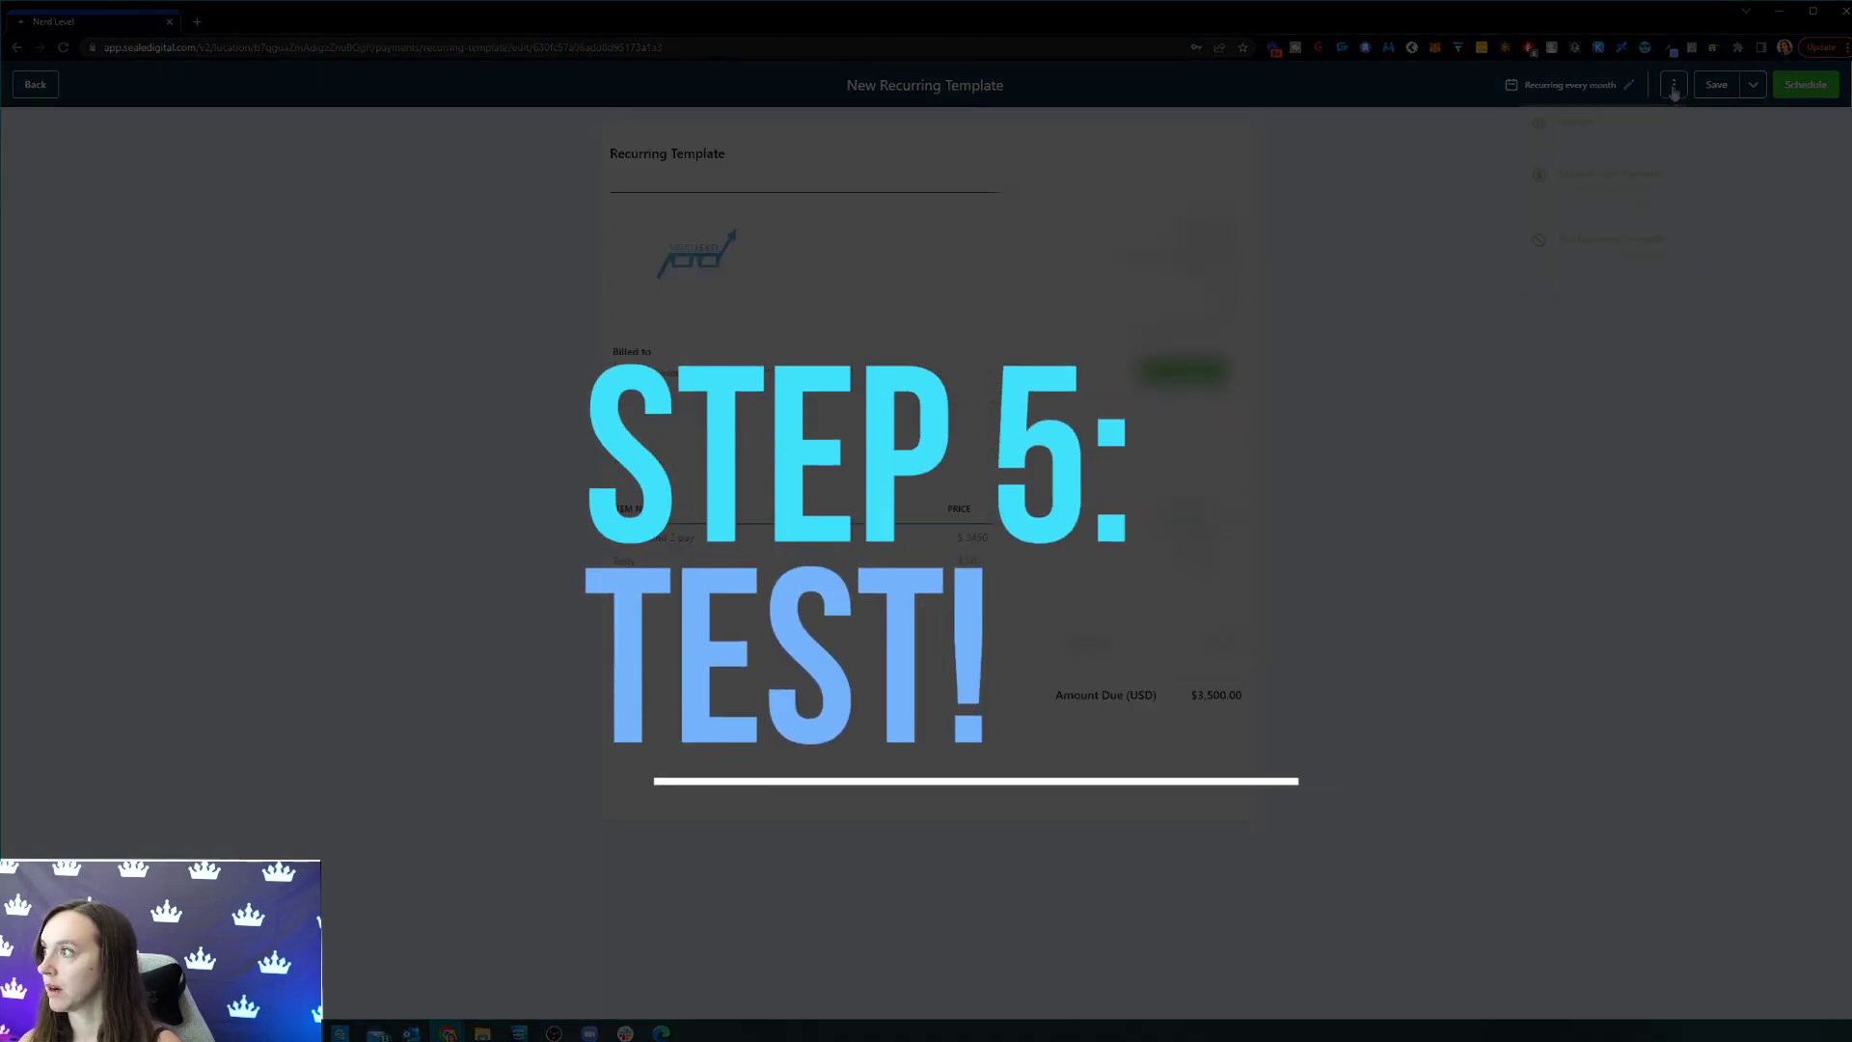
left_click(1747, 113)
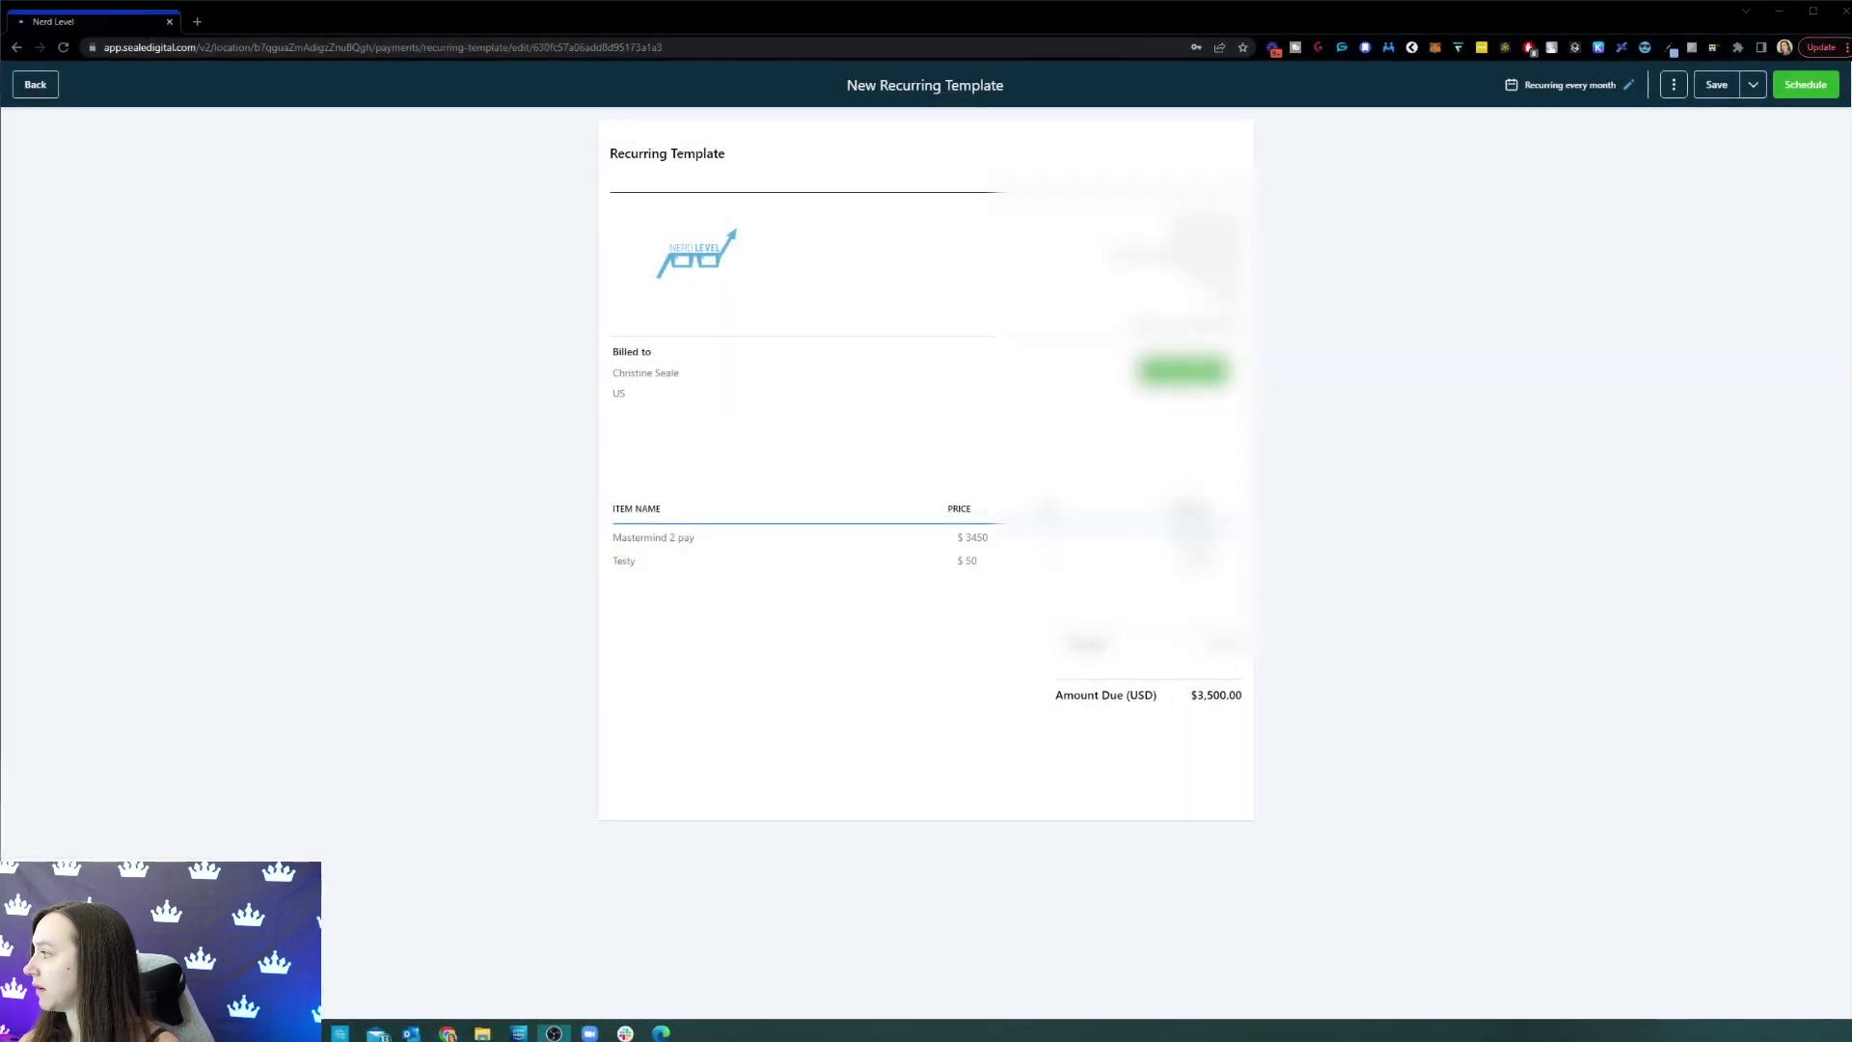
left_click(1781, 87)
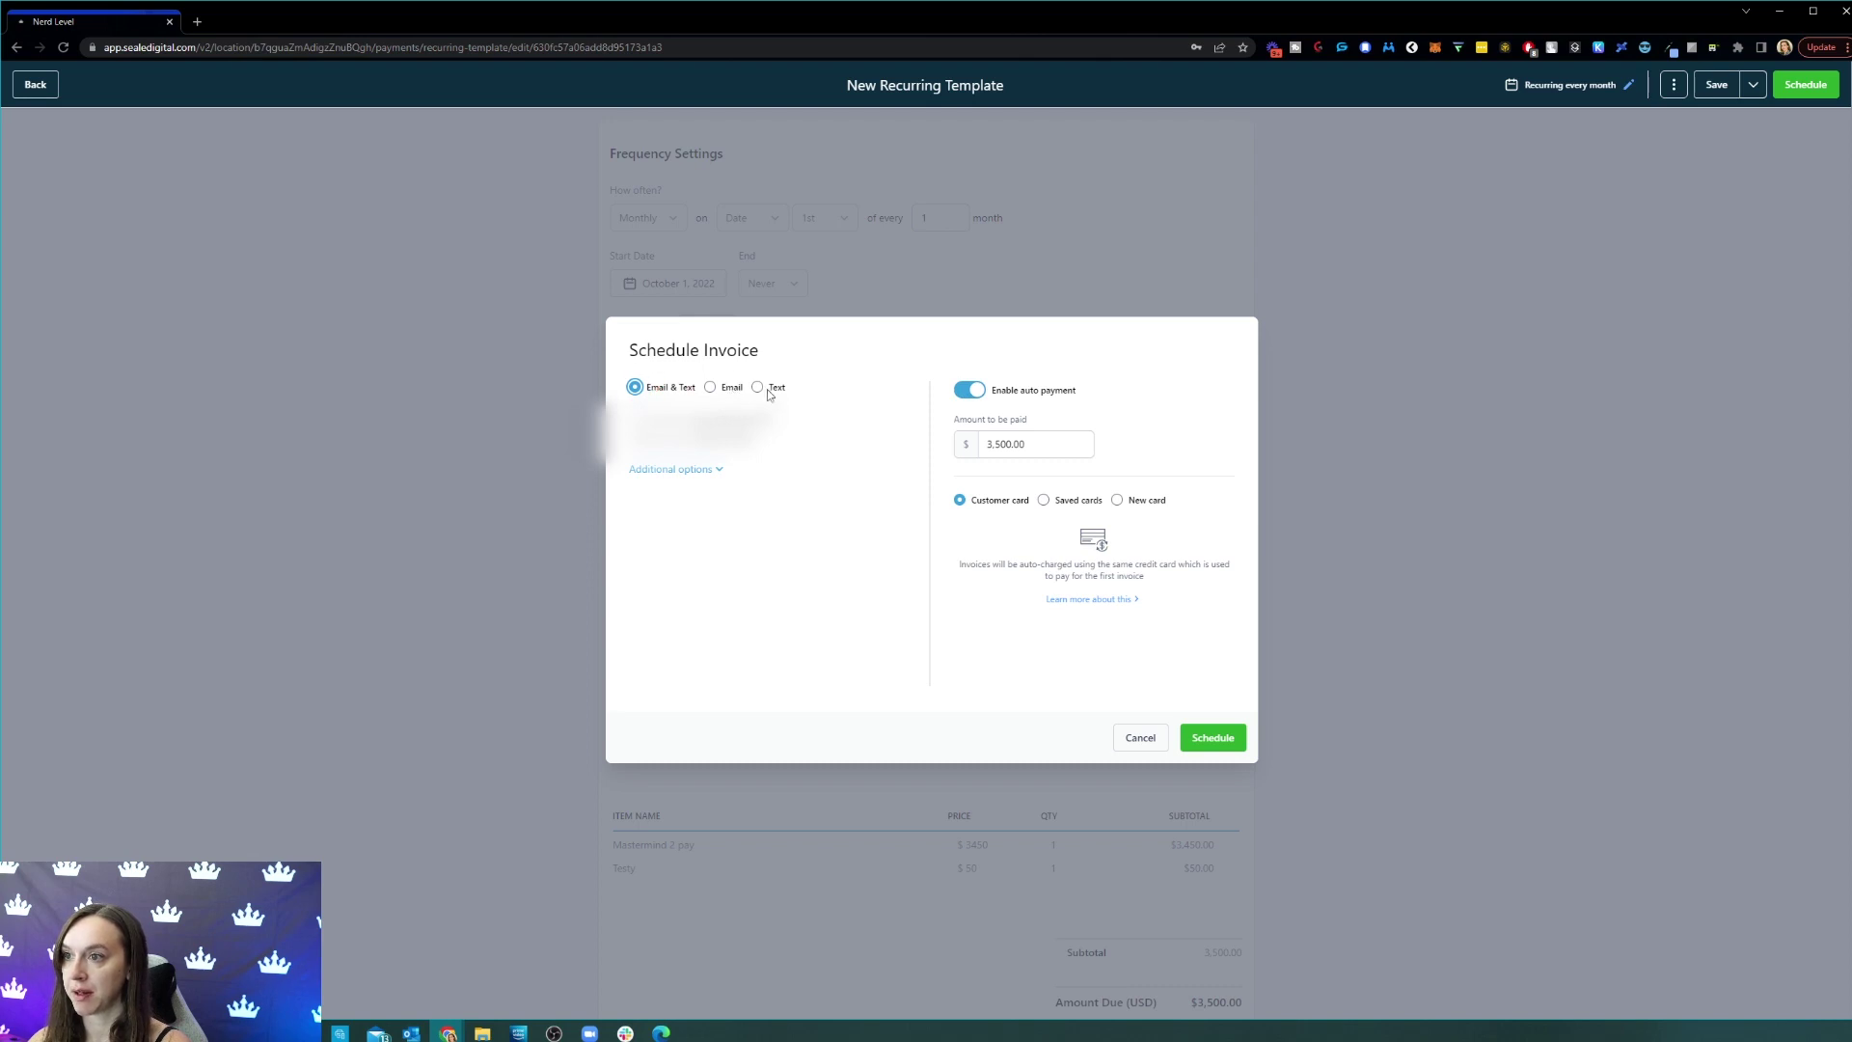
Switch payment mode from Live to Test under Additional options and choose a new card
left_click(721, 473)
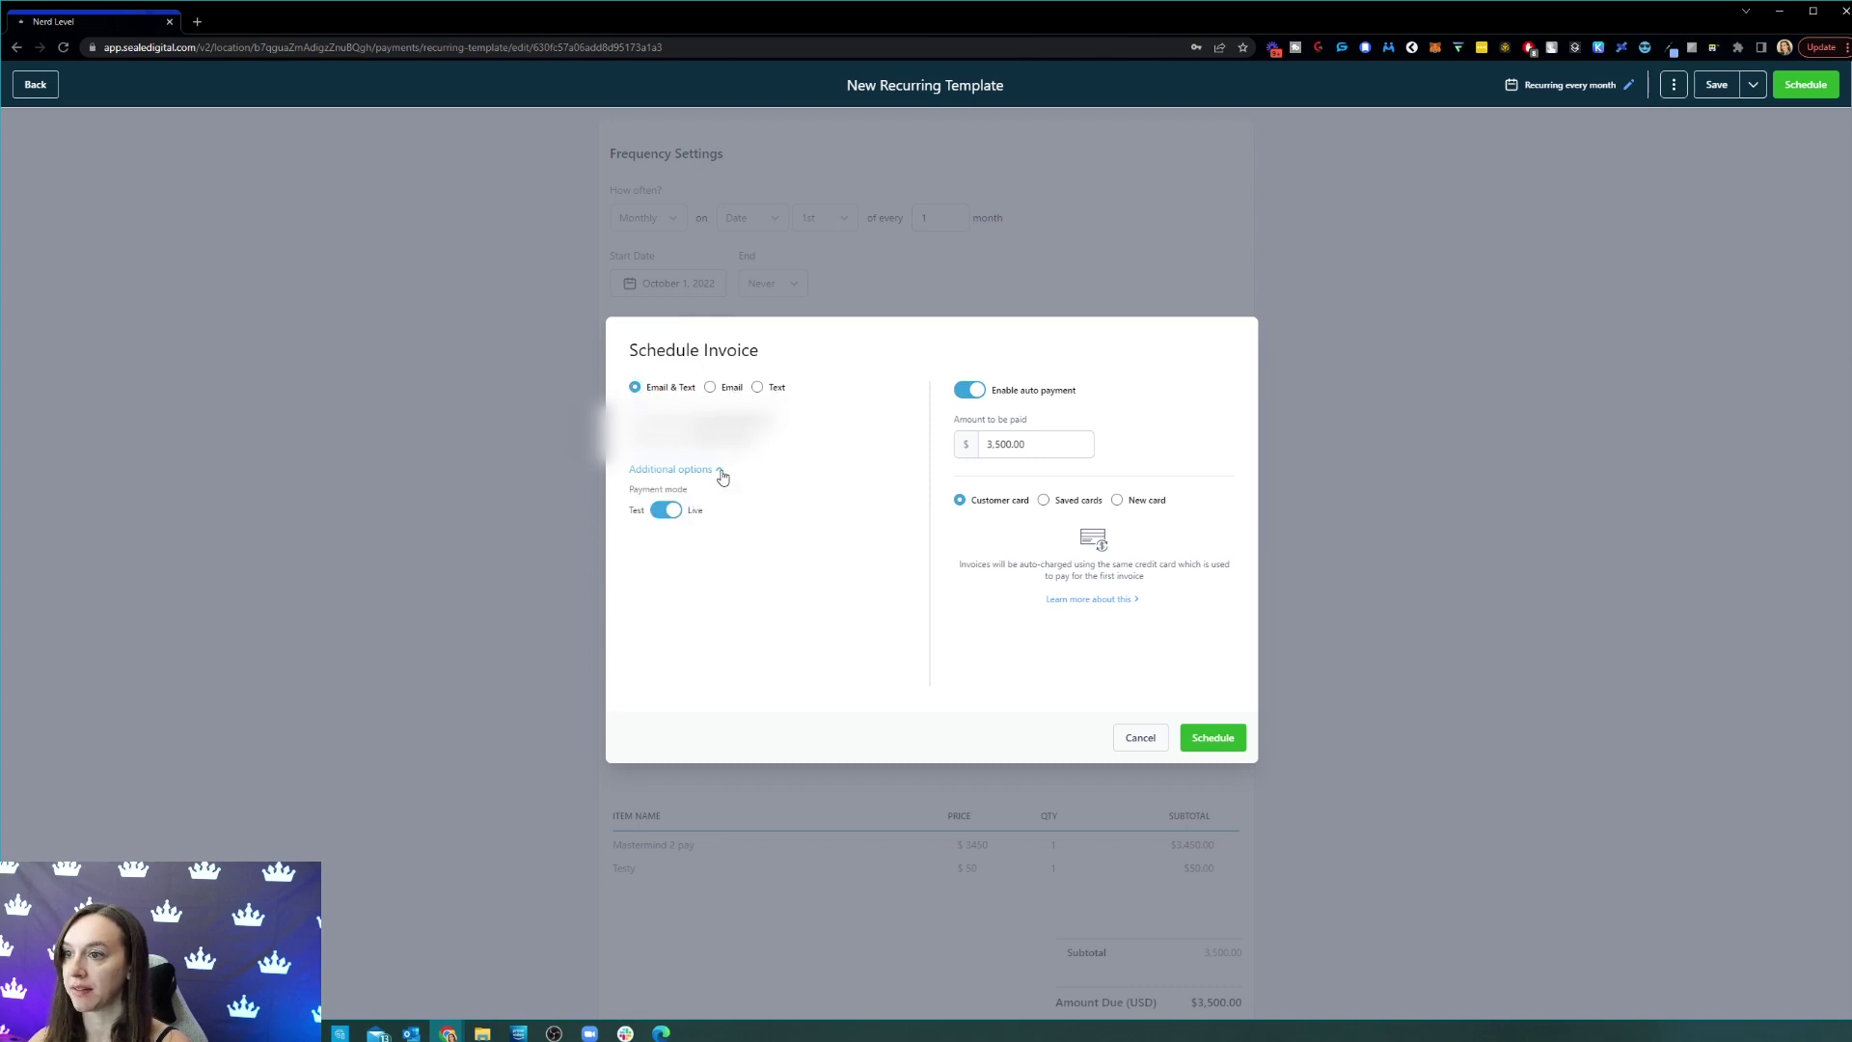
left_click(674, 520)
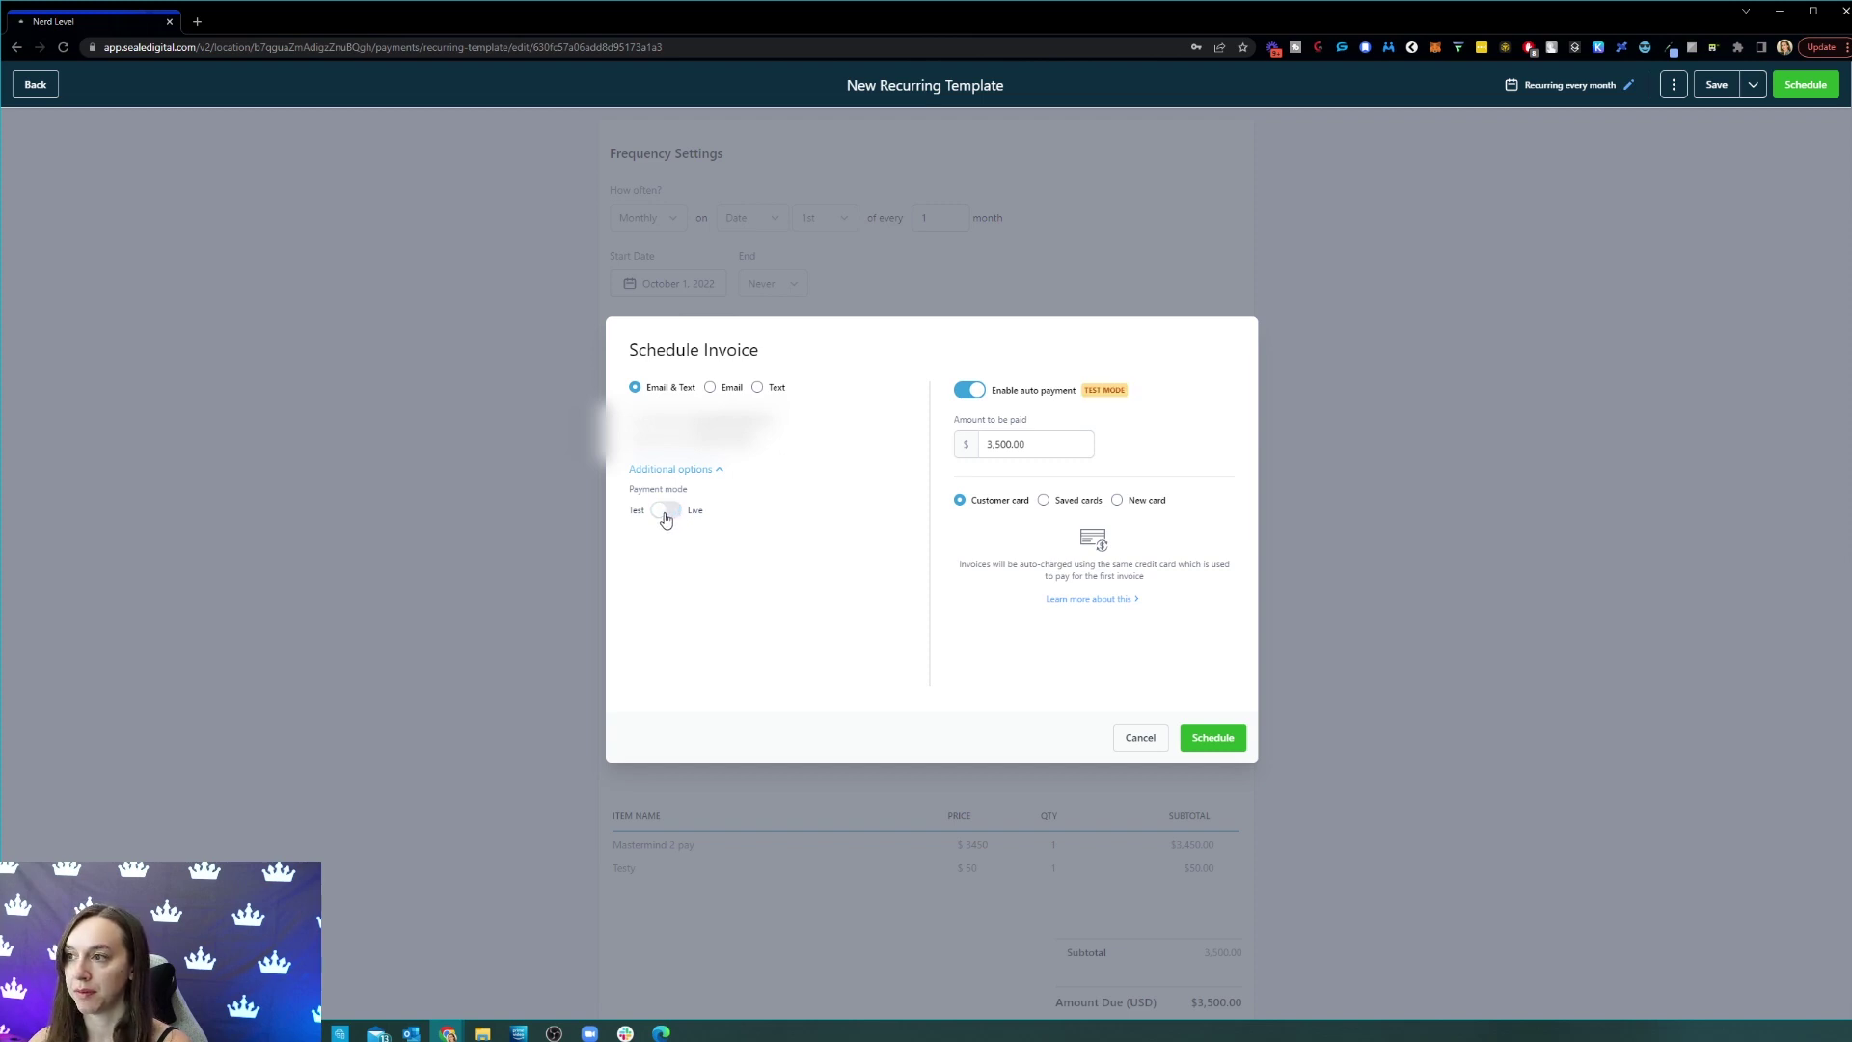
left_click(1150, 499)
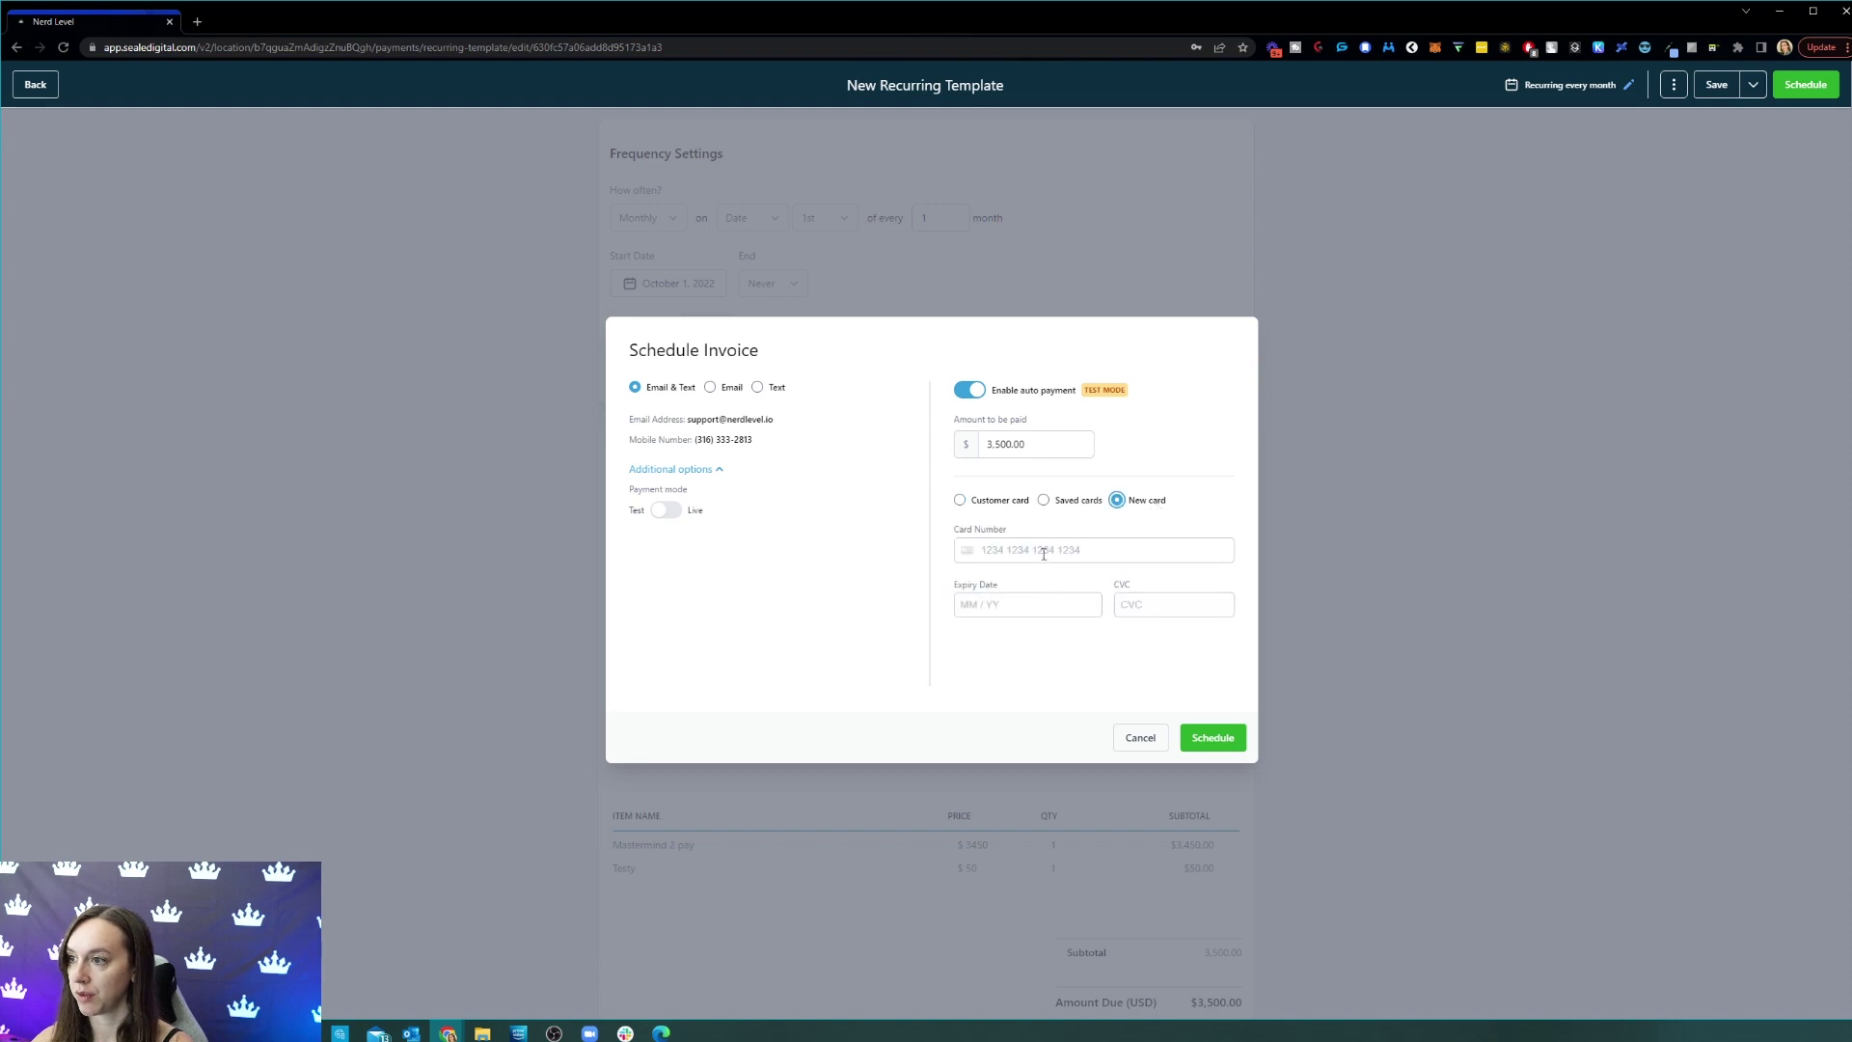
Enter the test card's number, expiry 05 and CVC, then schedule, dismissing Chrome's save-card prompt
left_click(1061, 547)
type("4111111111111111")
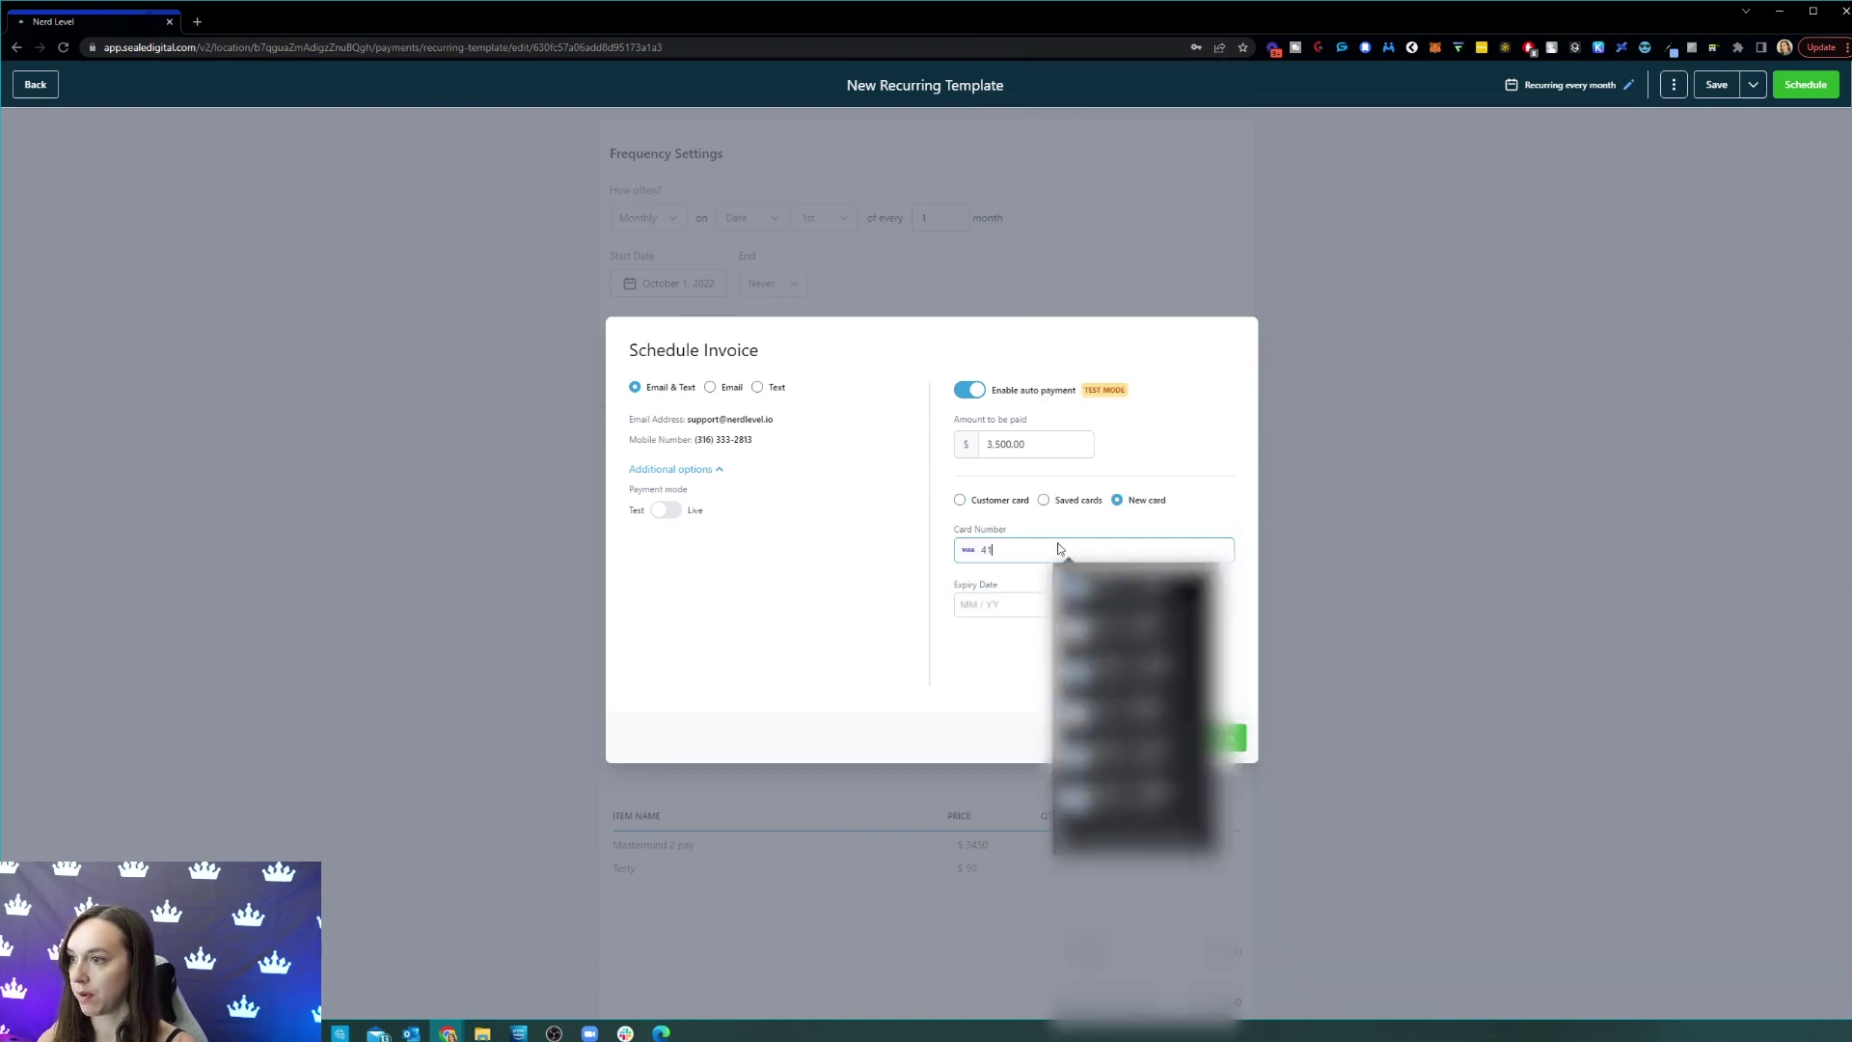
left_click(1024, 606)
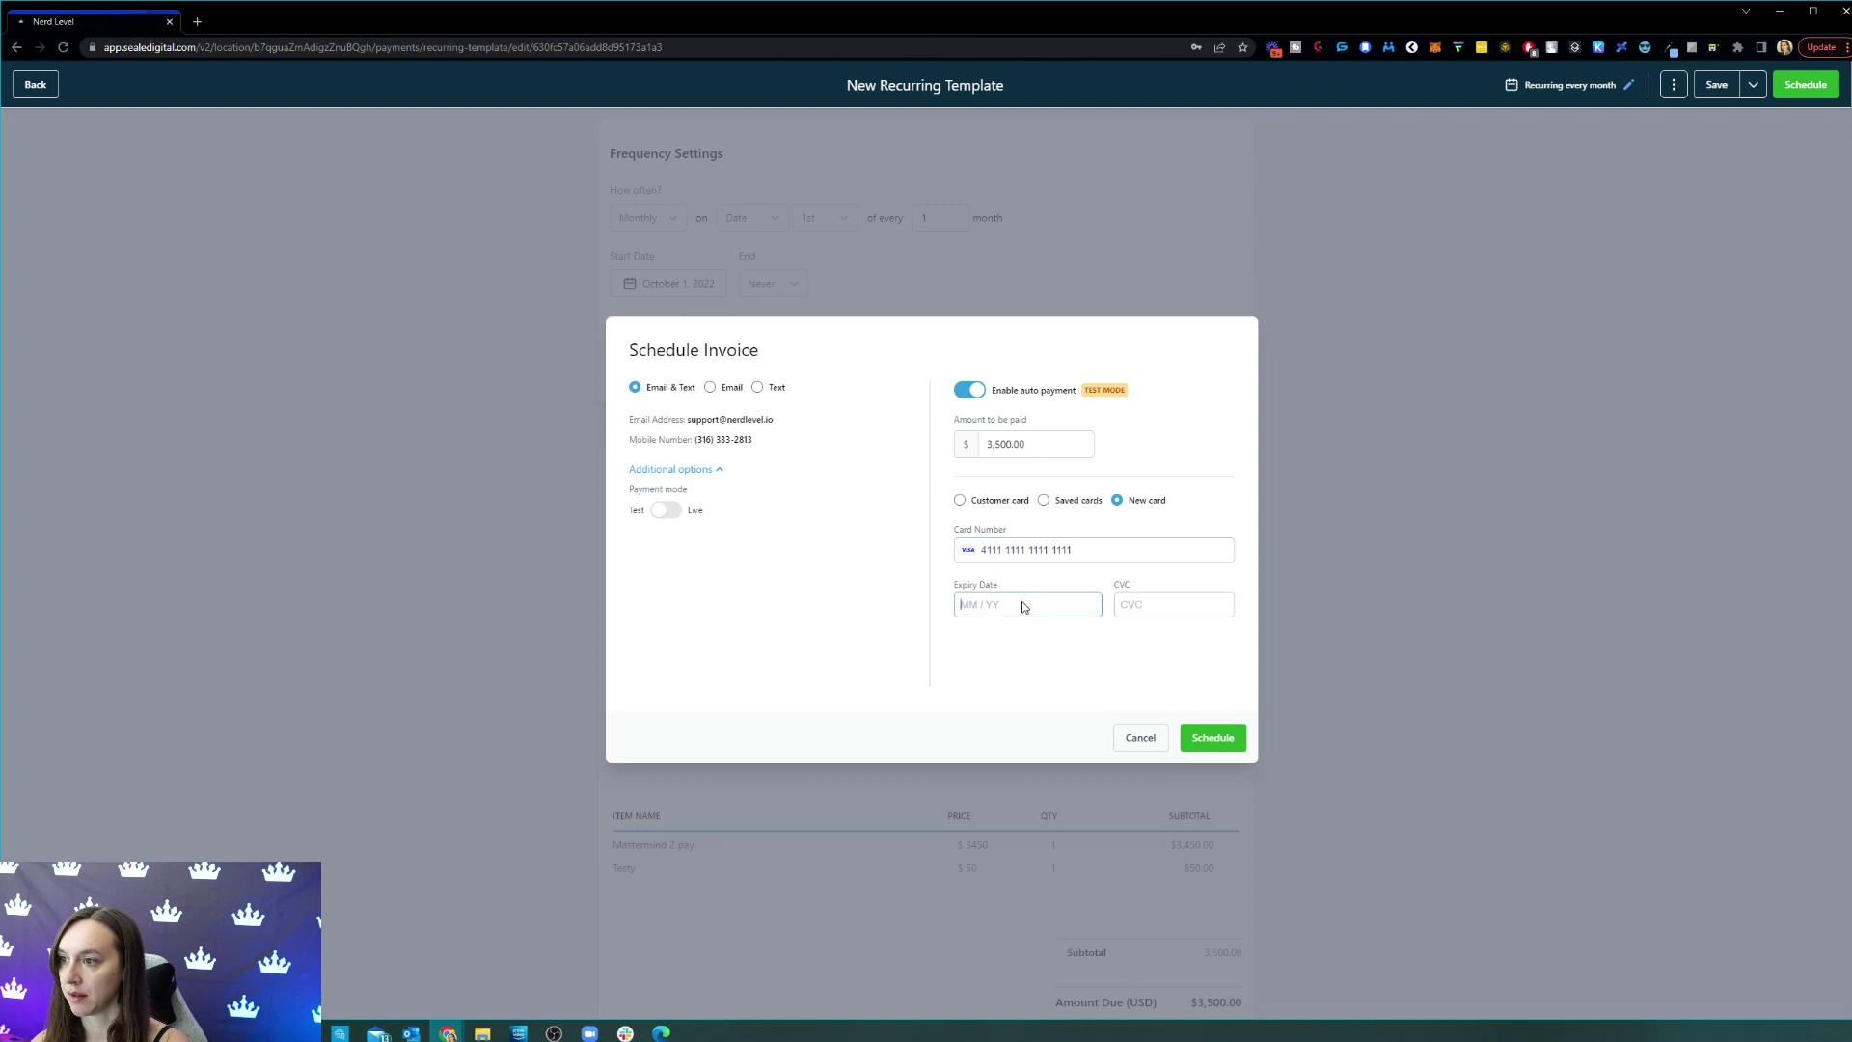
type("05 / 34")
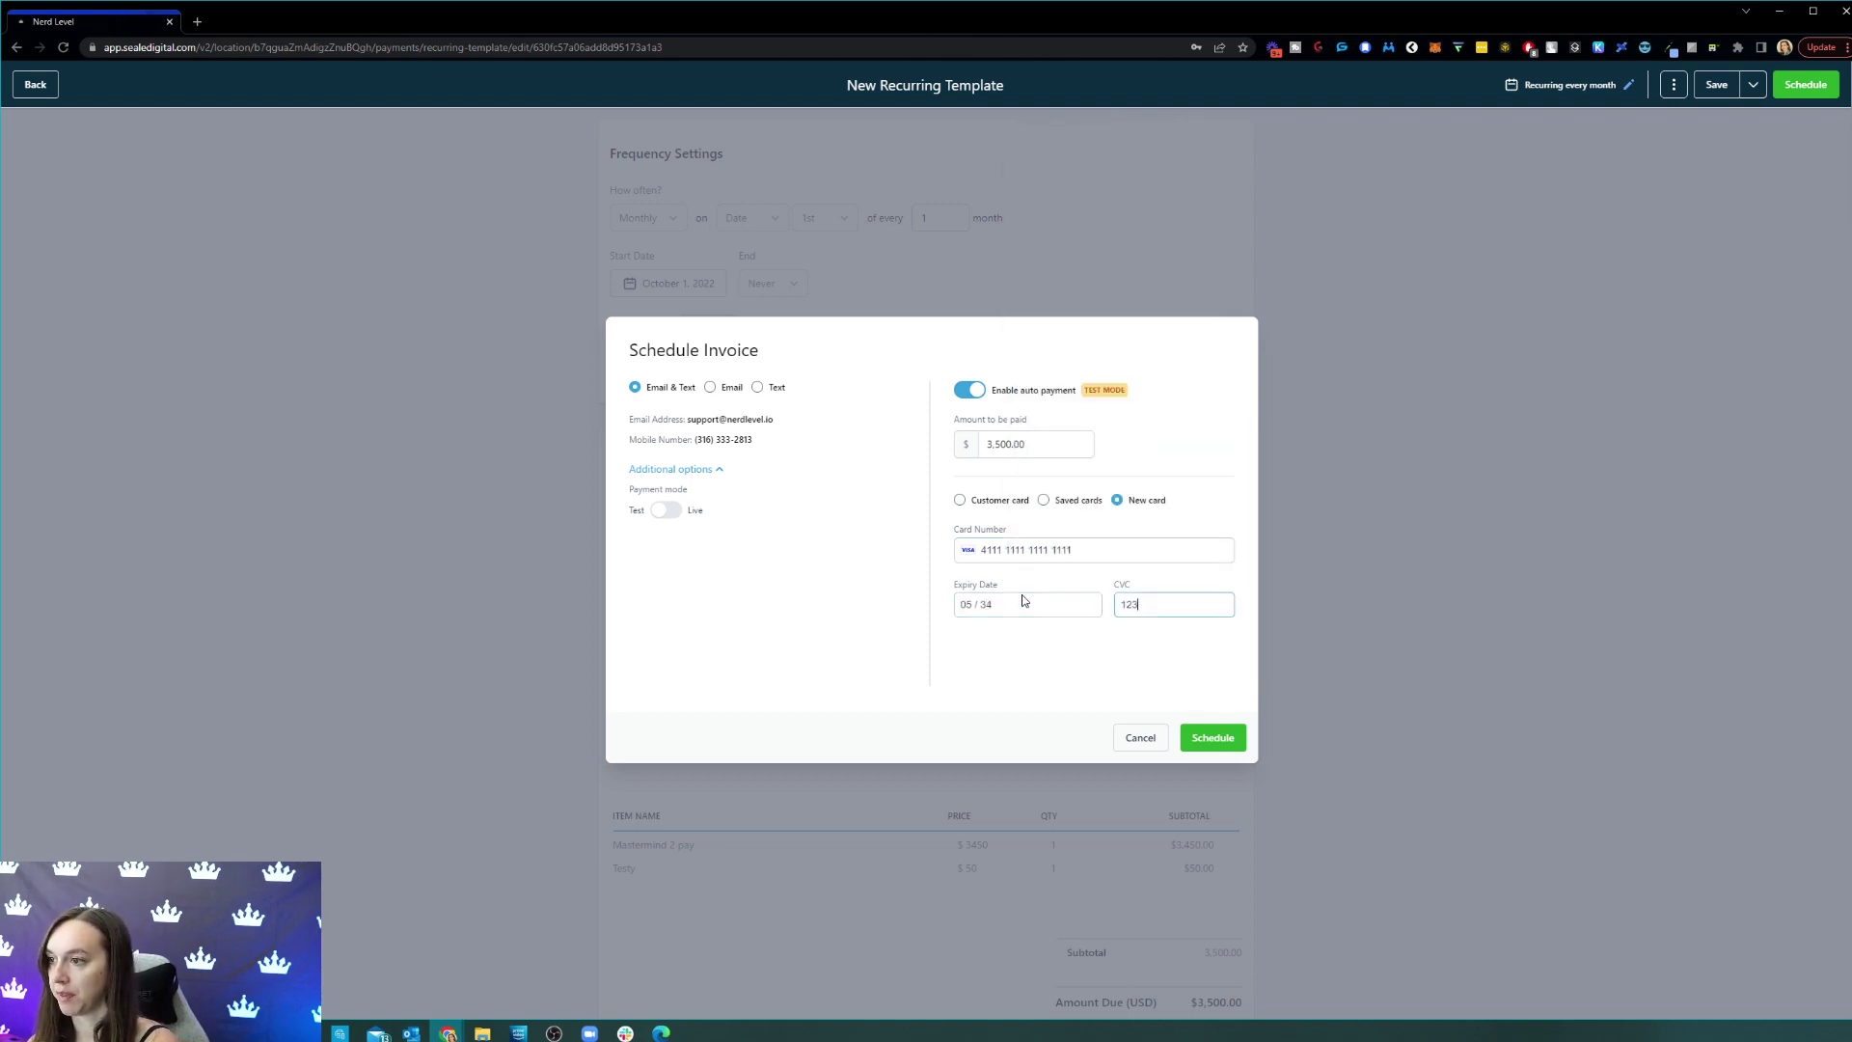
left_click(1208, 737)
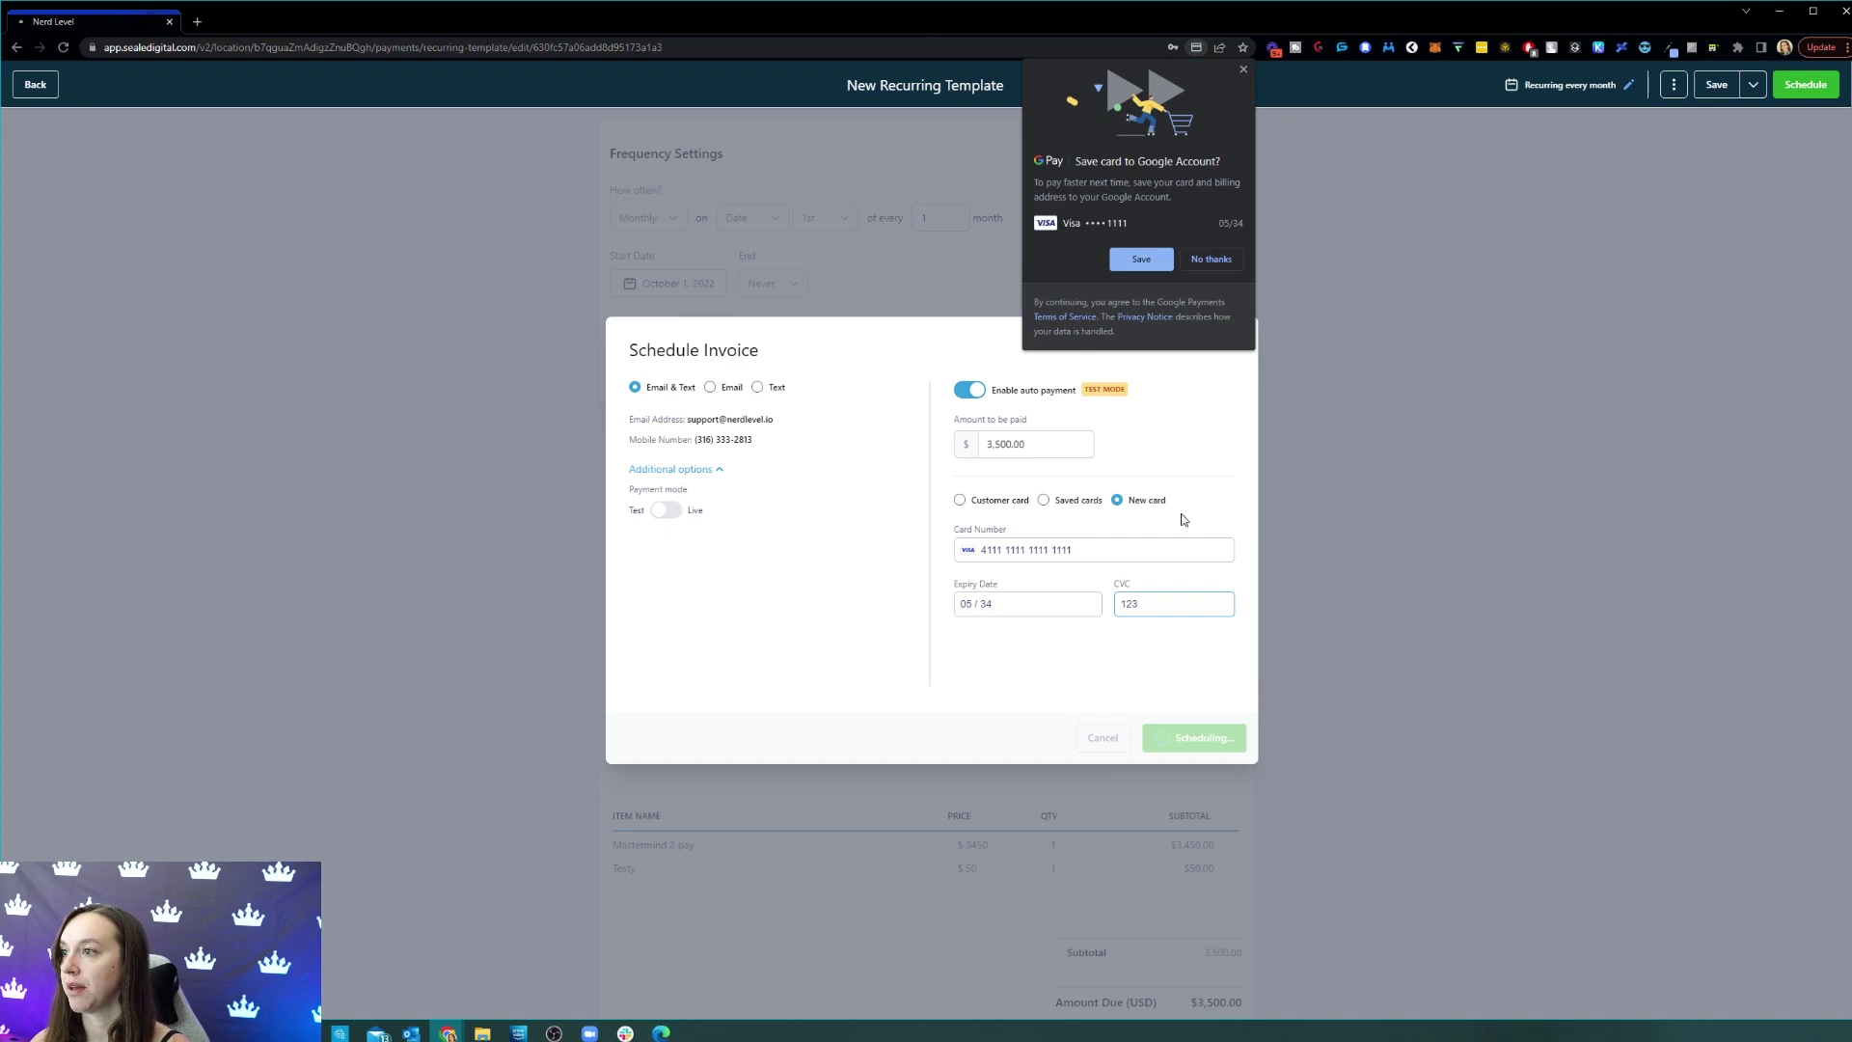
left_click(1244, 70)
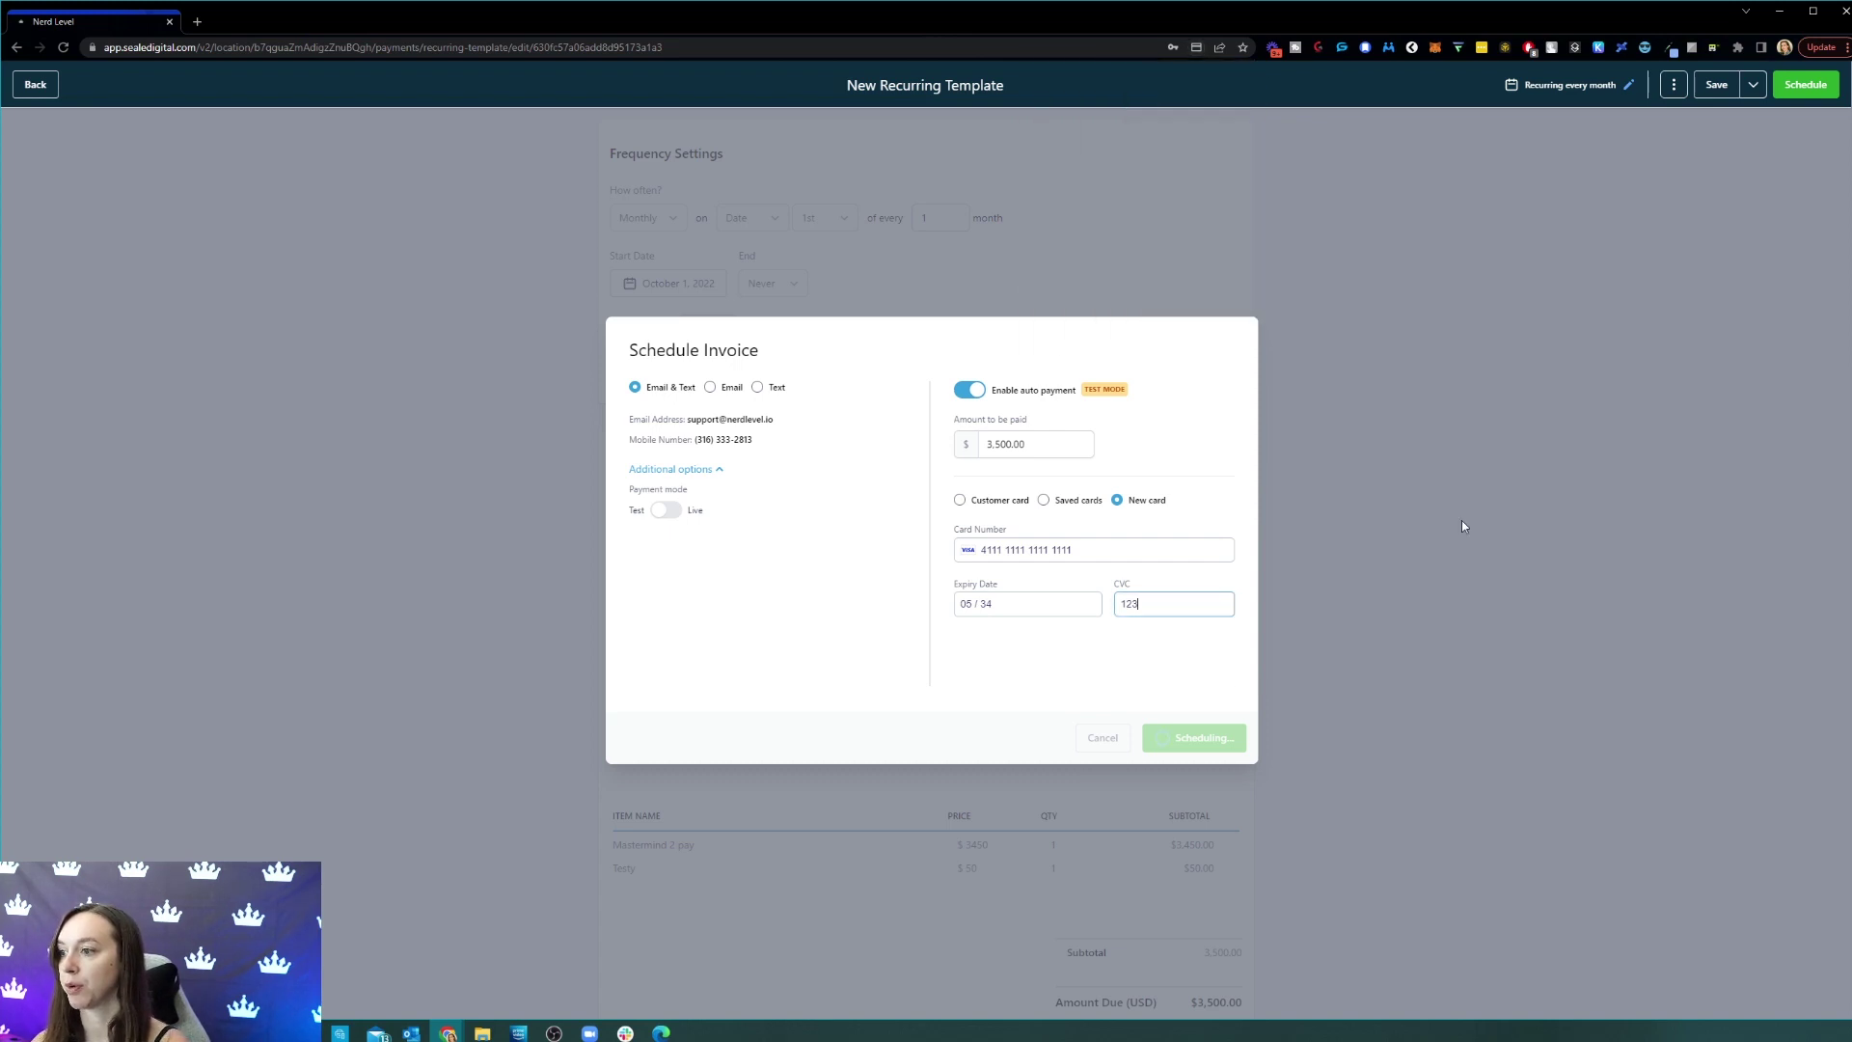